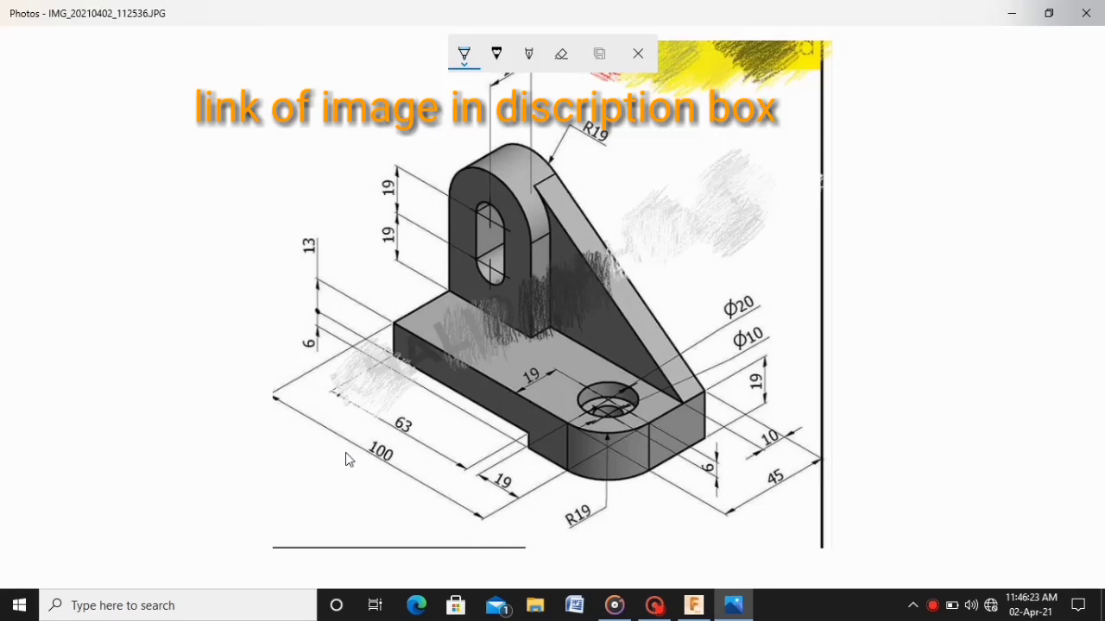
Step: Mark the 100 and 63 dimensions in blue ink in Photos, then switch to Fusion 360
left_click_drag(345, 452, 355, 459)
left_click_drag(339, 394, 349, 403)
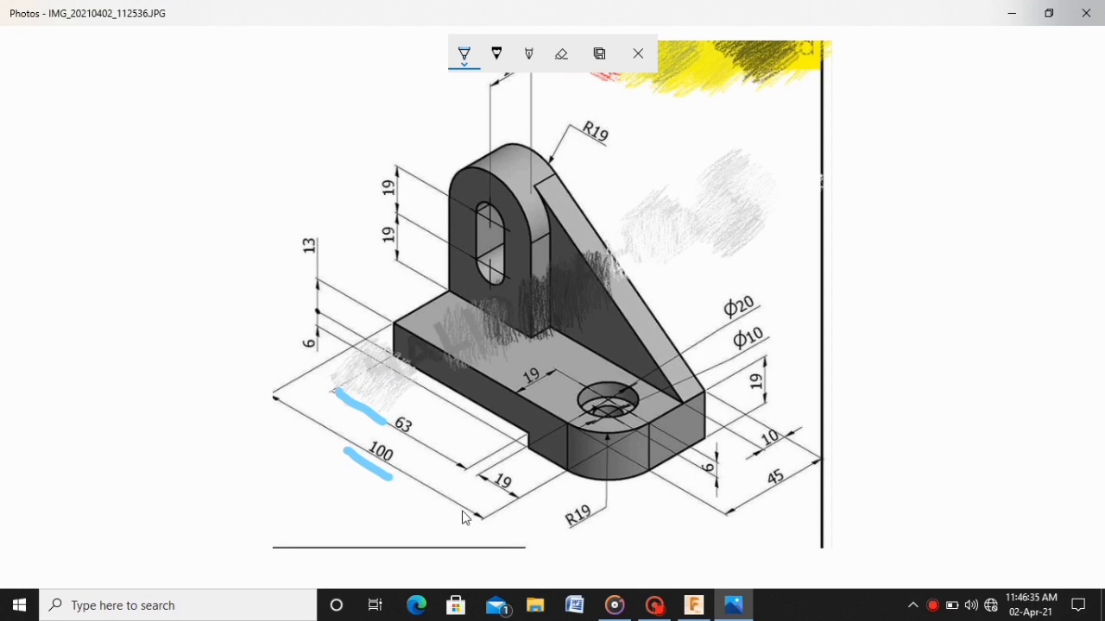
left_click(696, 608)
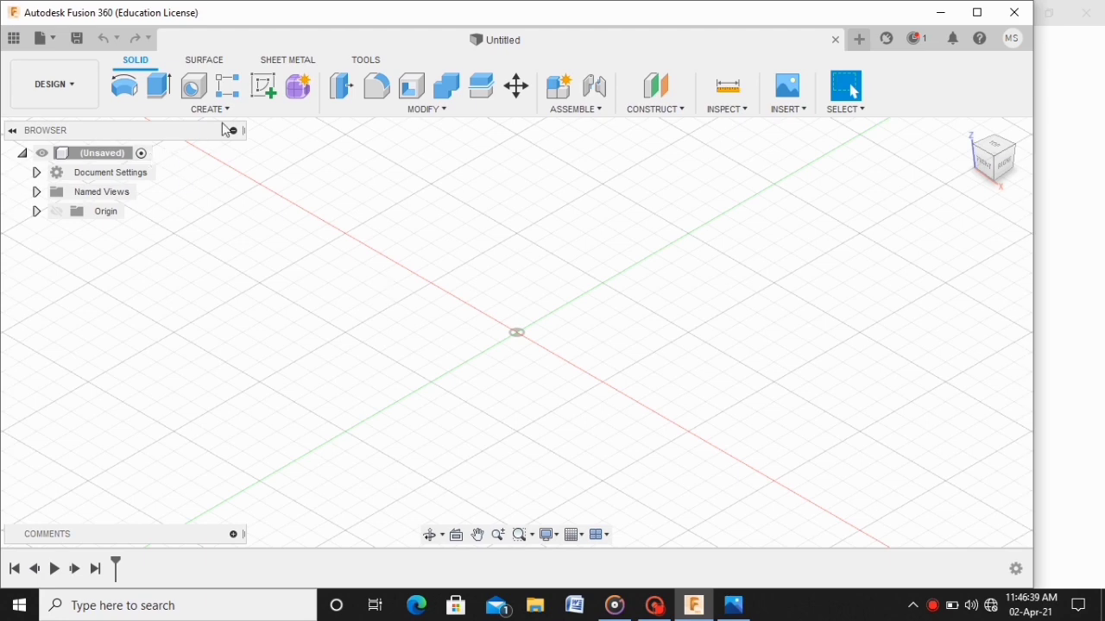
Step: Start a sketch on the front plane and draw a centre rectangle at the origin
left_click(264, 87)
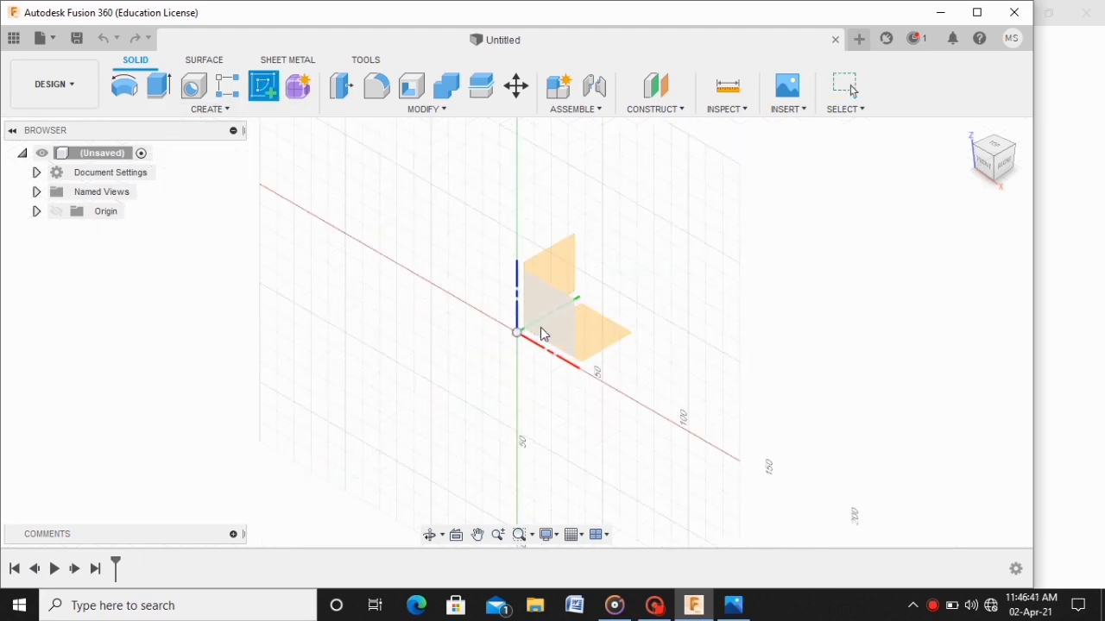
left_click(542, 334)
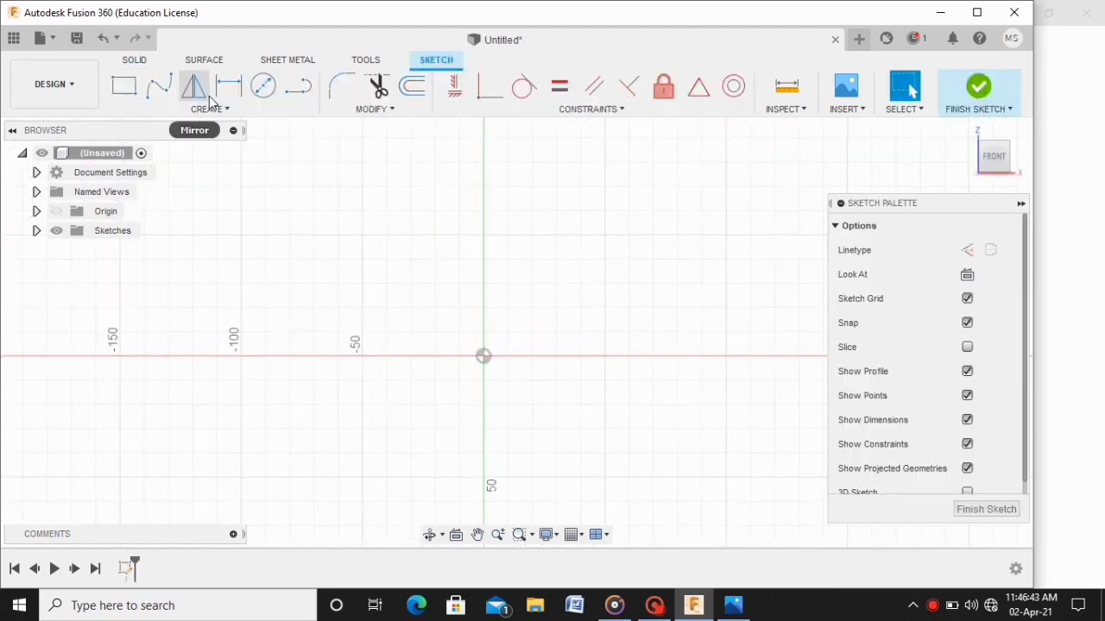
left_click(133, 98)
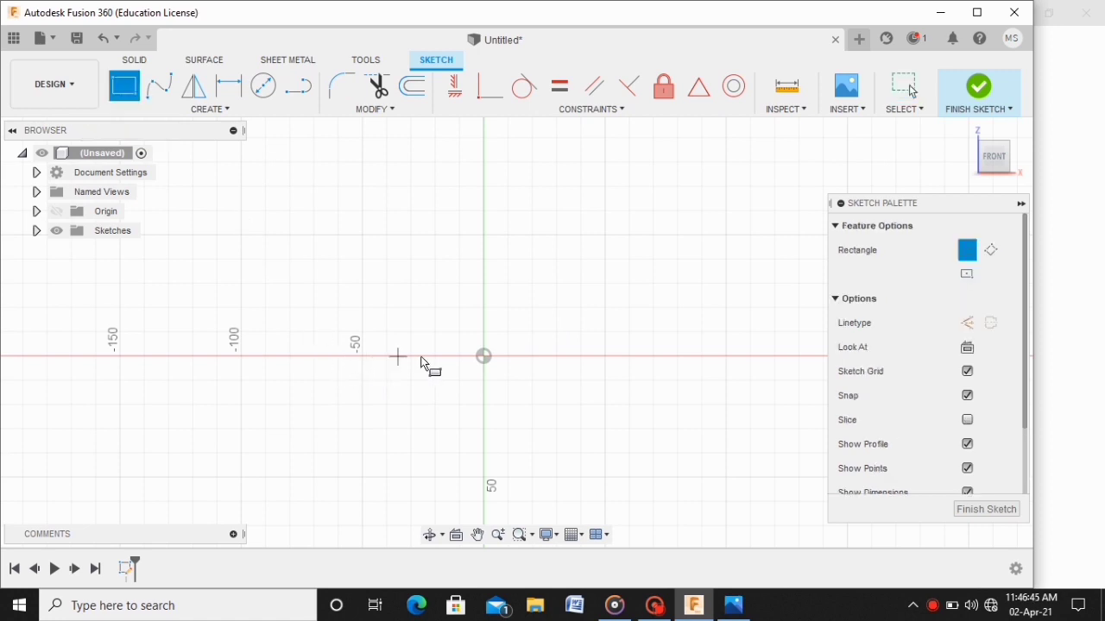
left_click(967, 275)
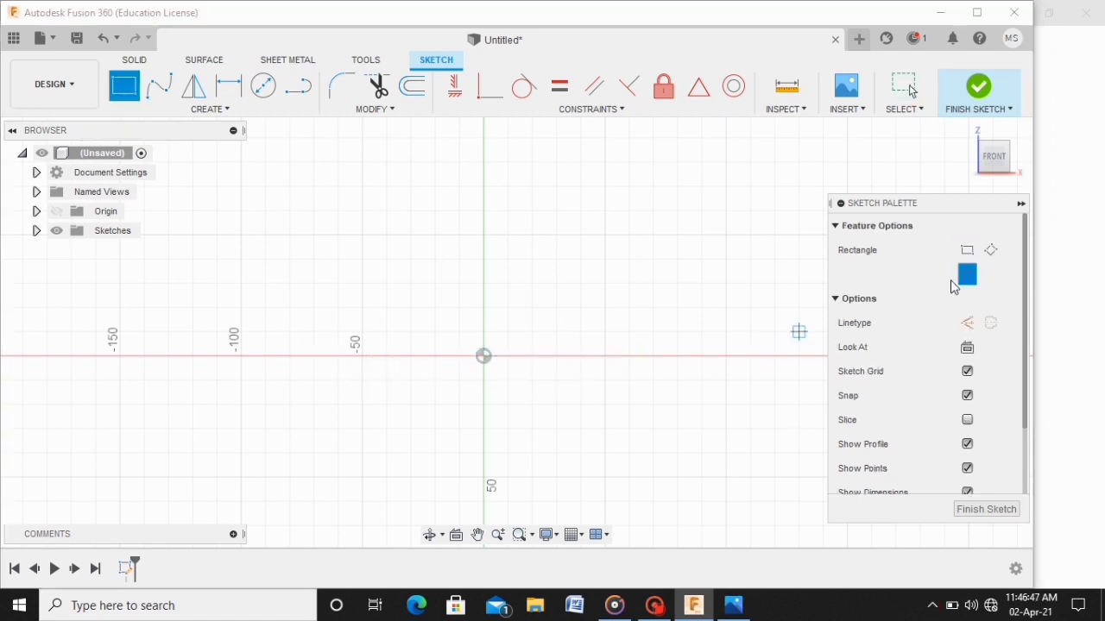
left_click(483, 357)
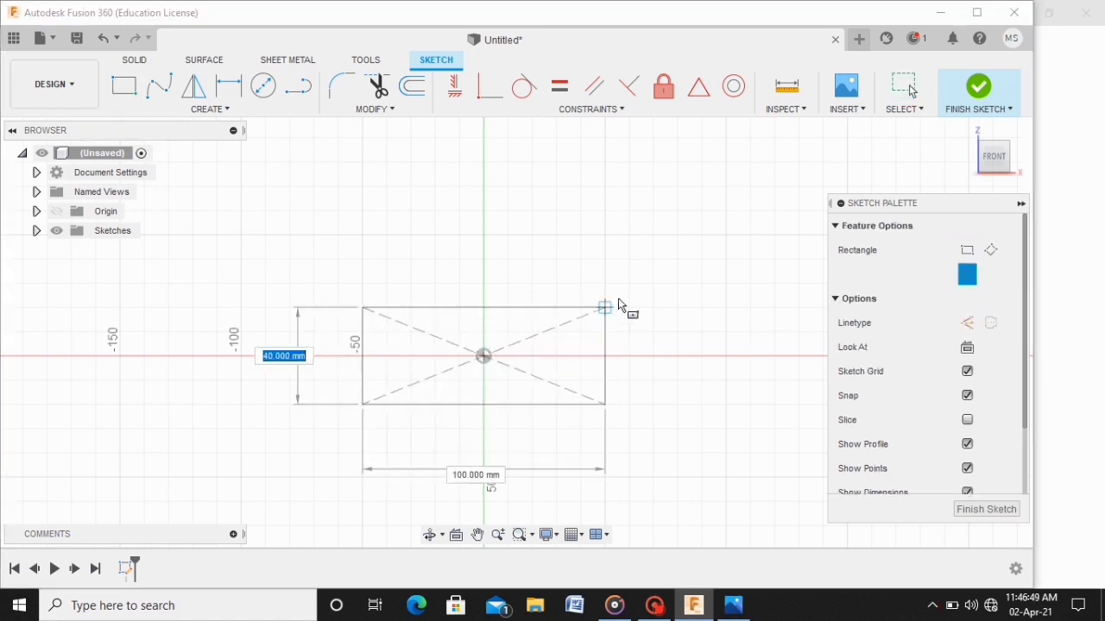
left_click(666, 296)
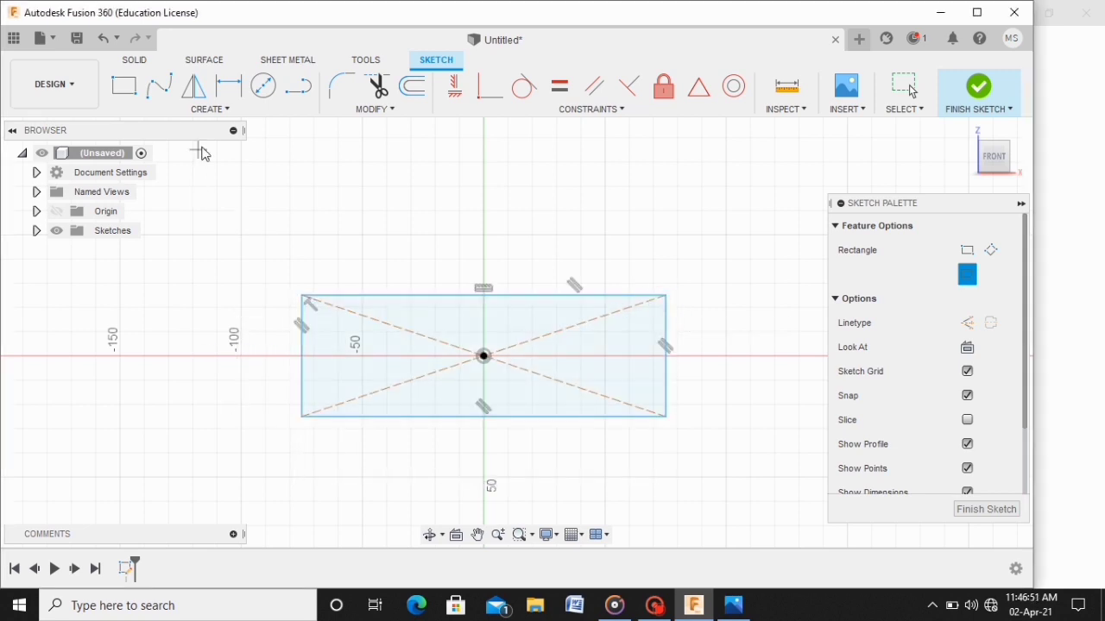
Step: Dimension the centre rectangle 100 mm wide and 19 mm tall
left_click(228, 85)
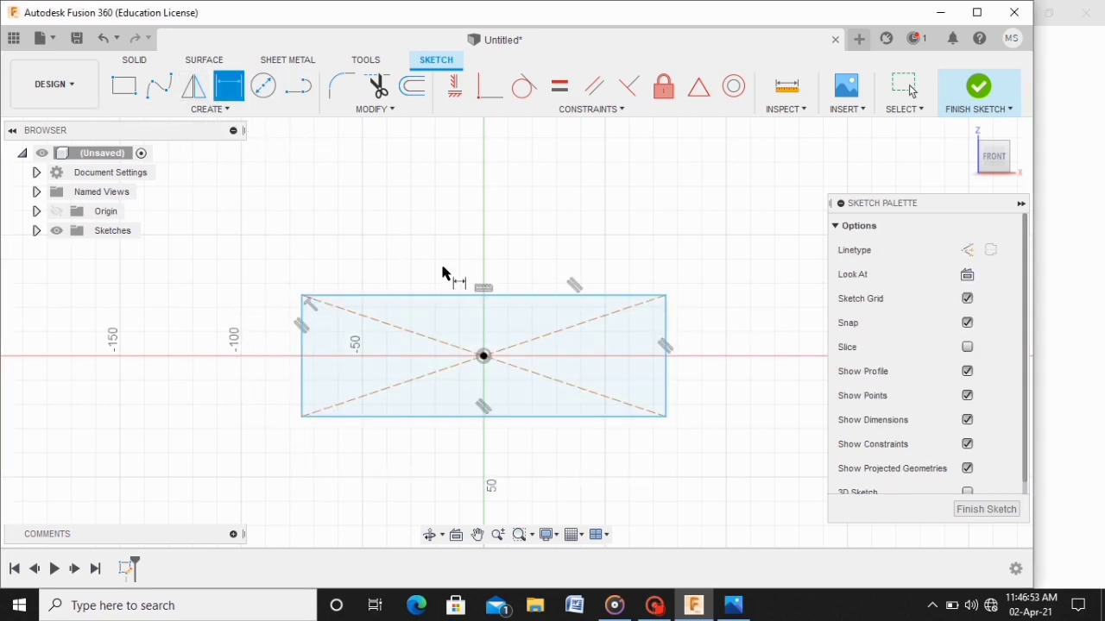
left_click(475, 296)
left_click(477, 245)
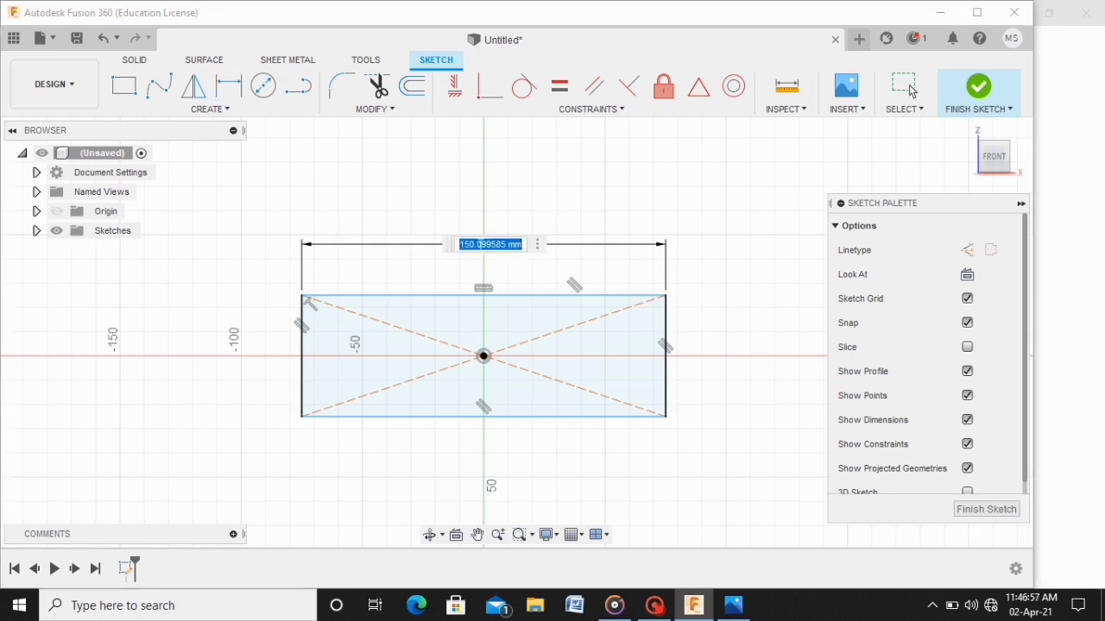
type("100")
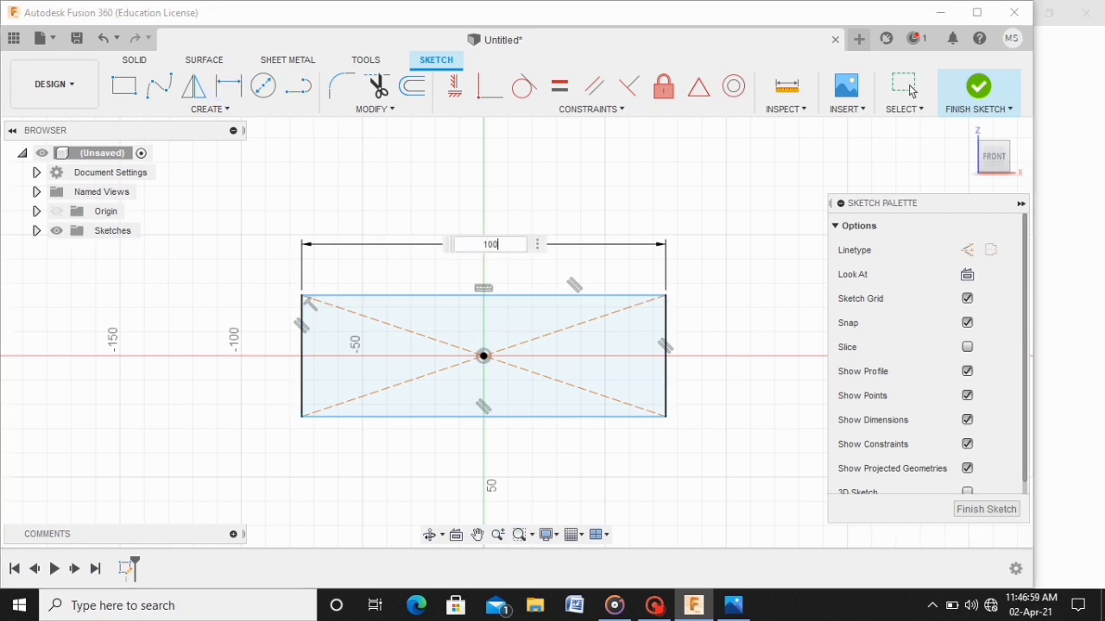
key("Return")
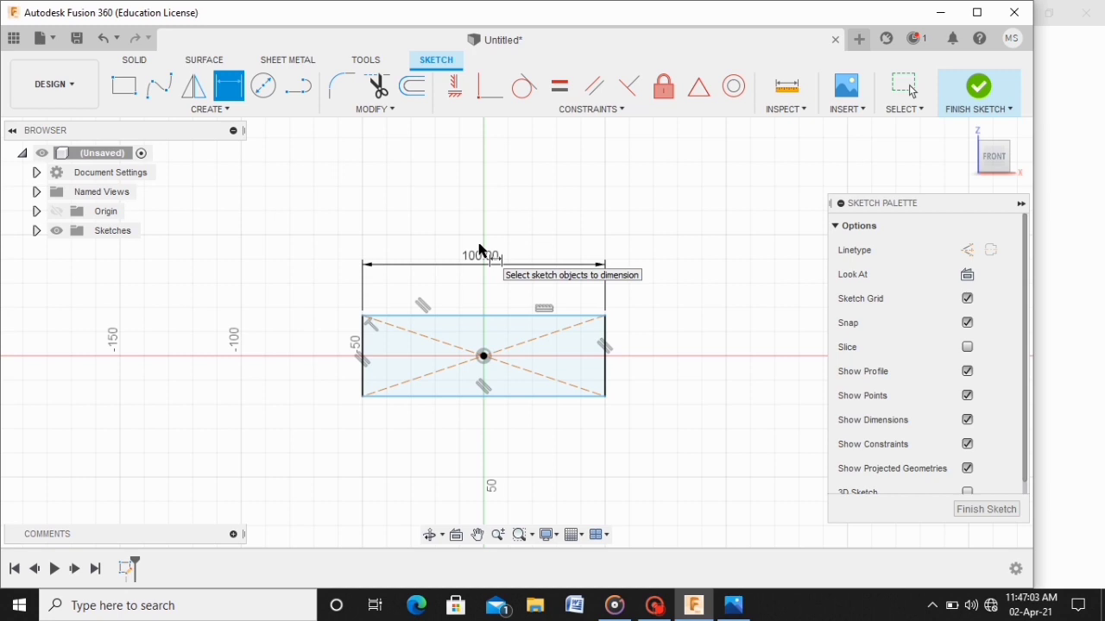
left_click(603, 342)
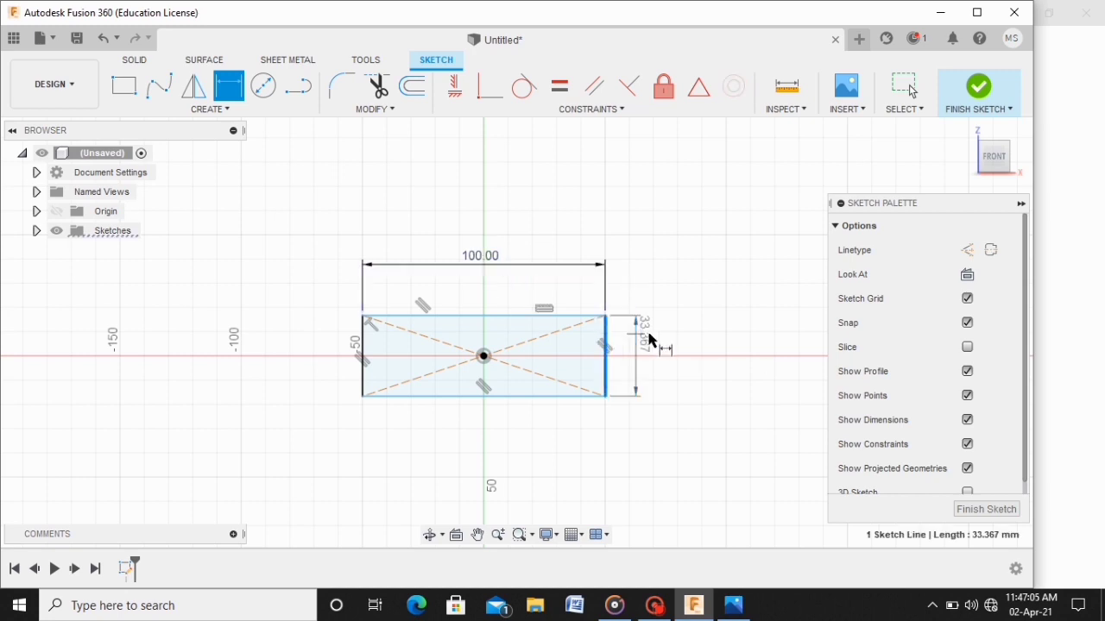
key("Escape")
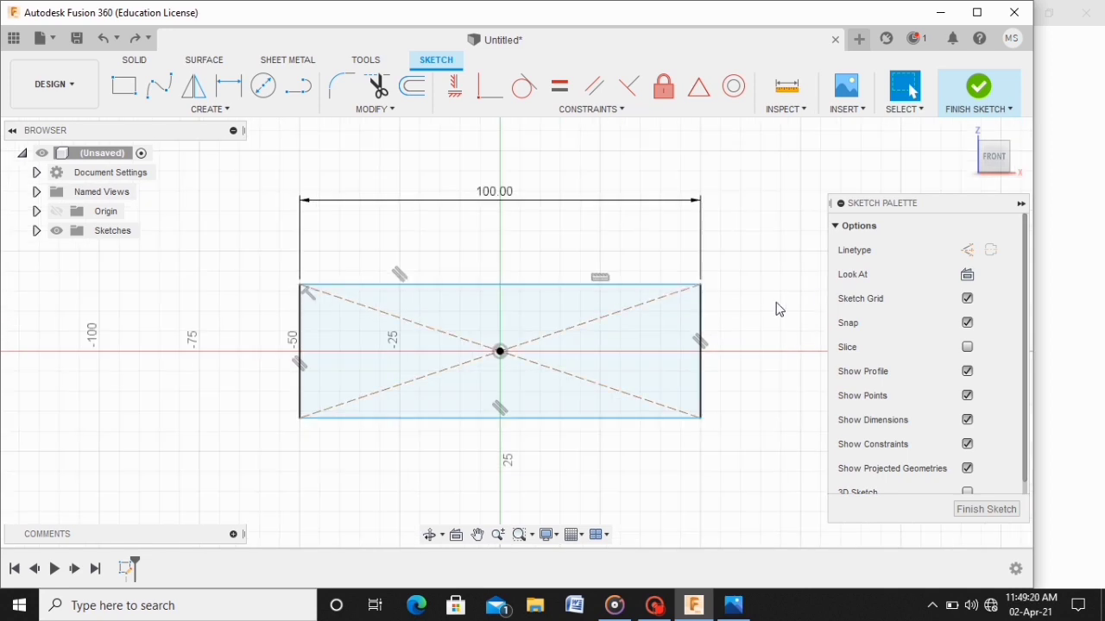
left_click(228, 86)
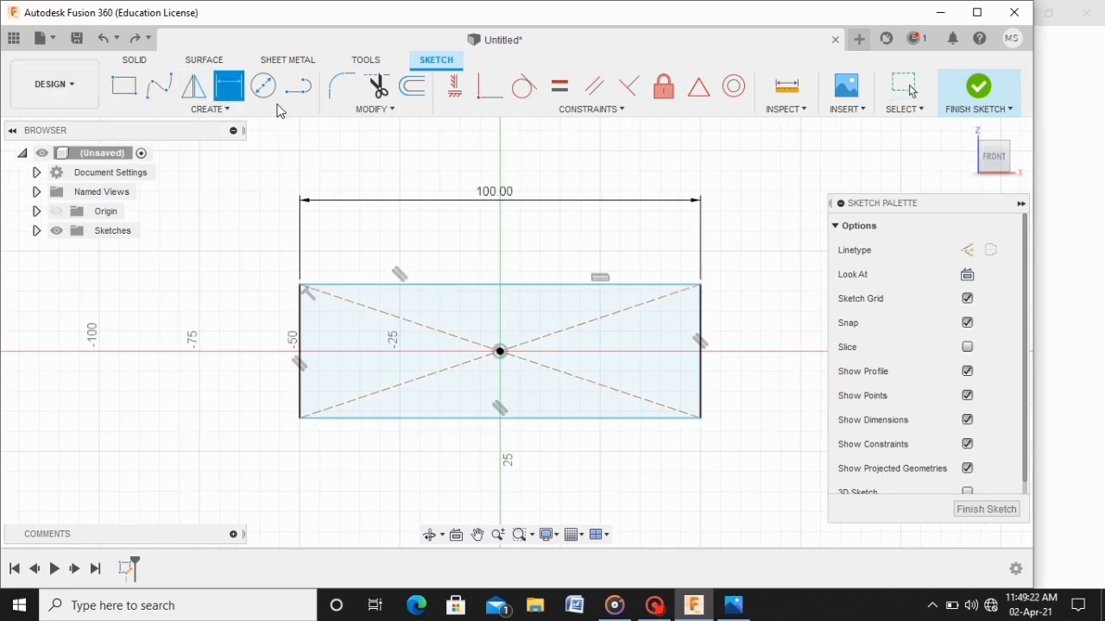
left_click(701, 326)
left_click(747, 322)
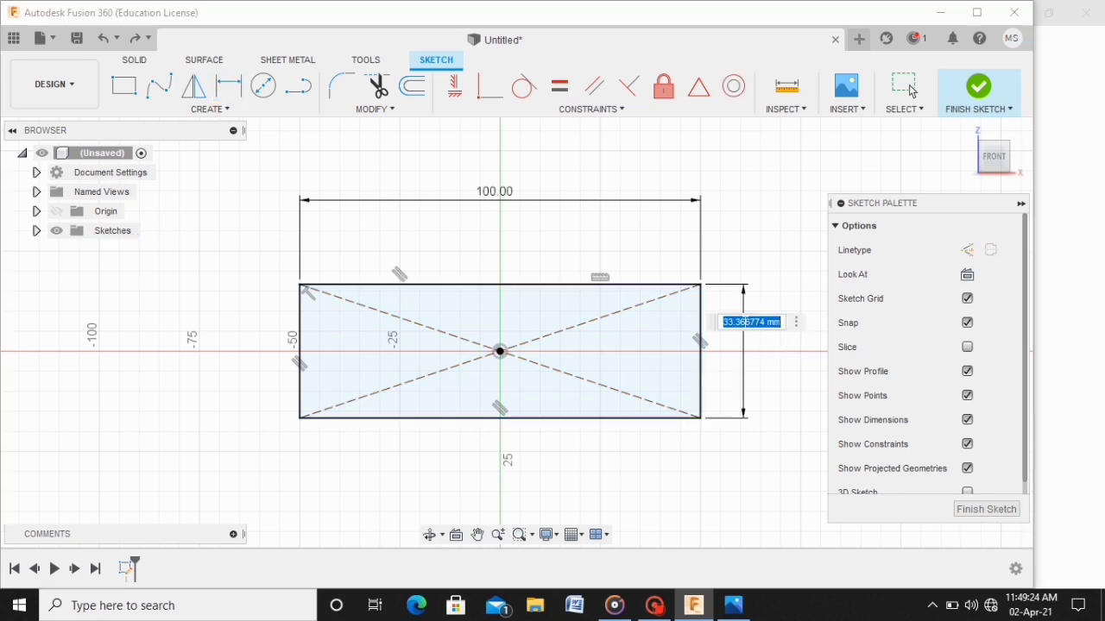
type("19")
key("Return")
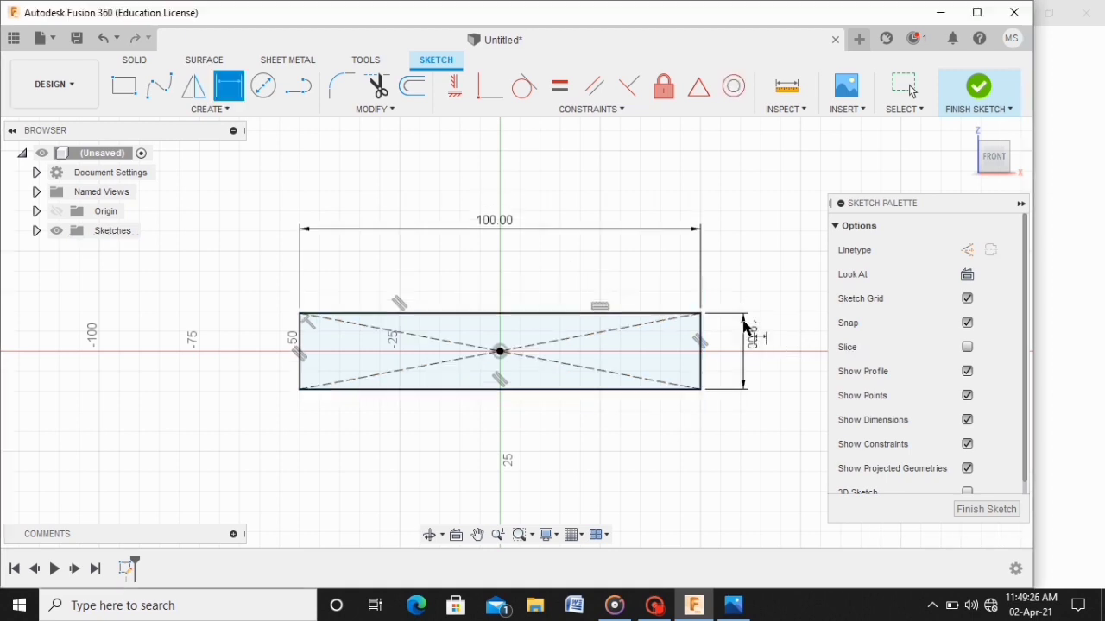
Step: Draw a 2-point rectangle starting at the base rectangle's bottom-left corner
left_click(135, 94)
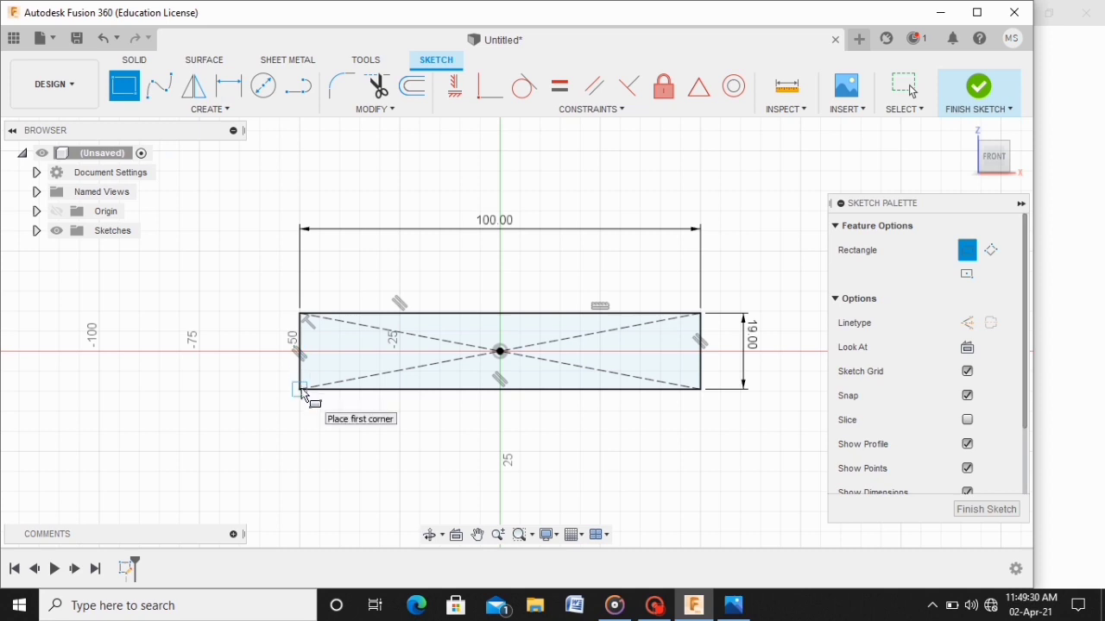
left_click(301, 390)
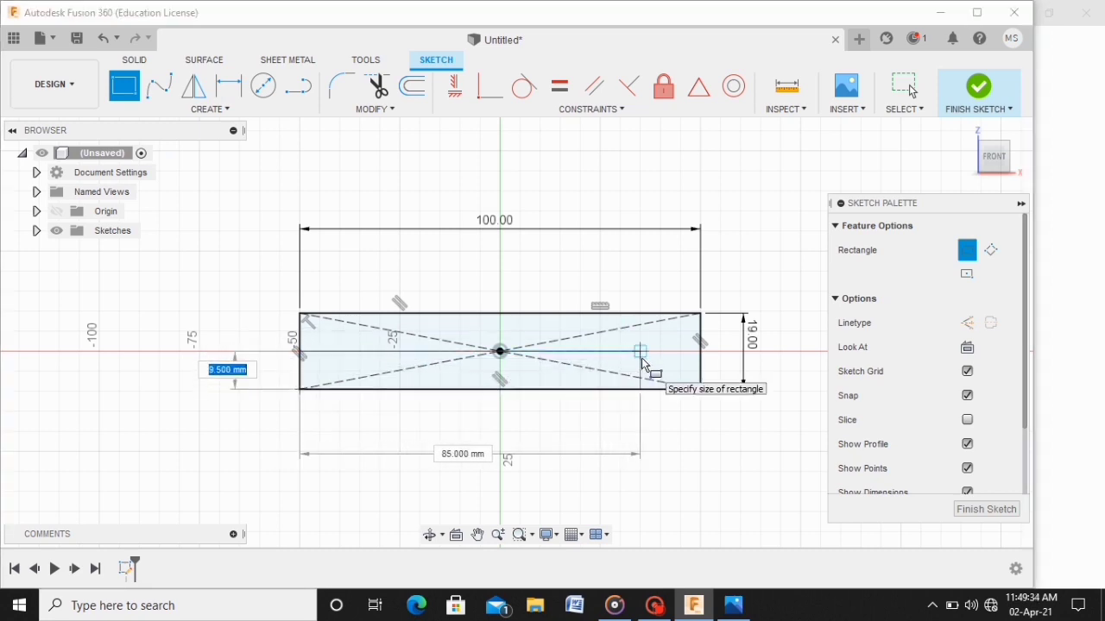
left_click(647, 363)
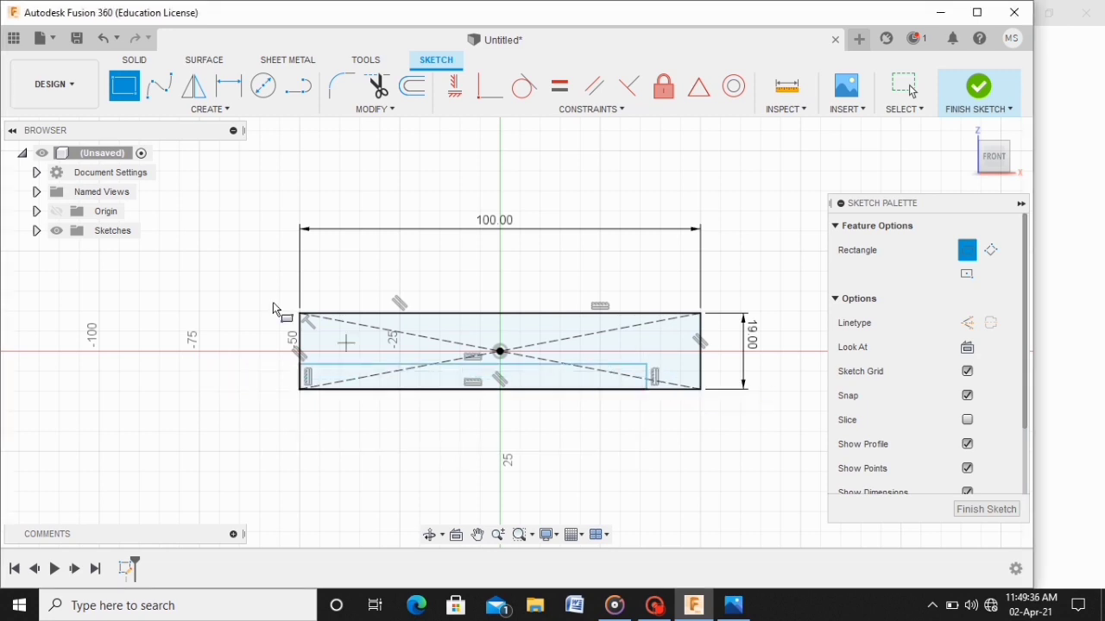
left_click(229, 85)
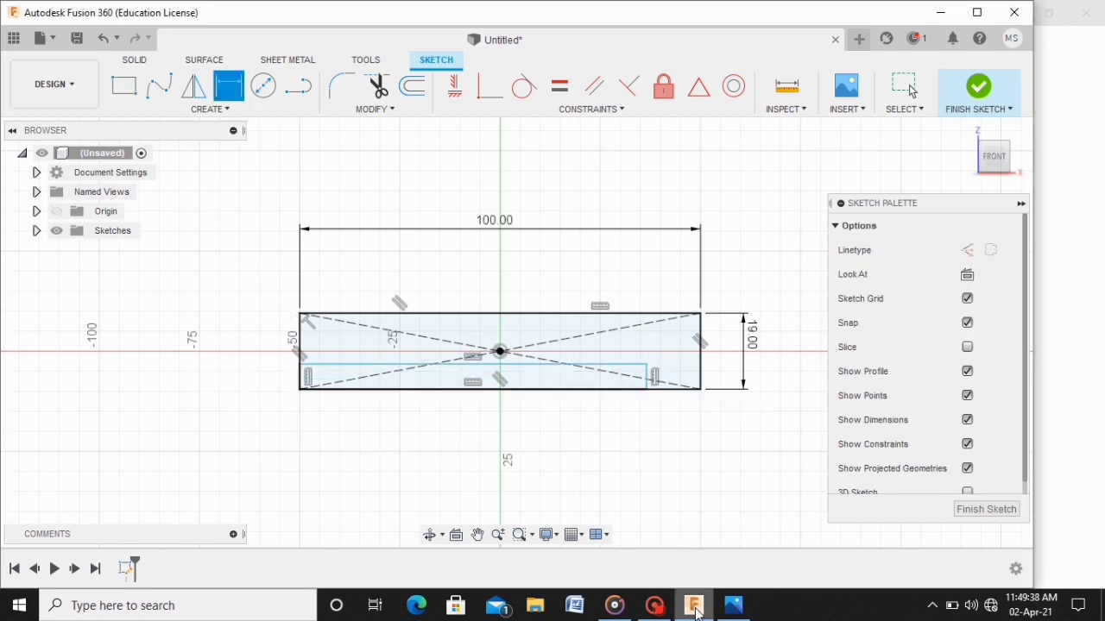
Step: Mark the 63 and 6 dimensions on the Photos drawing, then return to Fusion 360
left_click(733, 605)
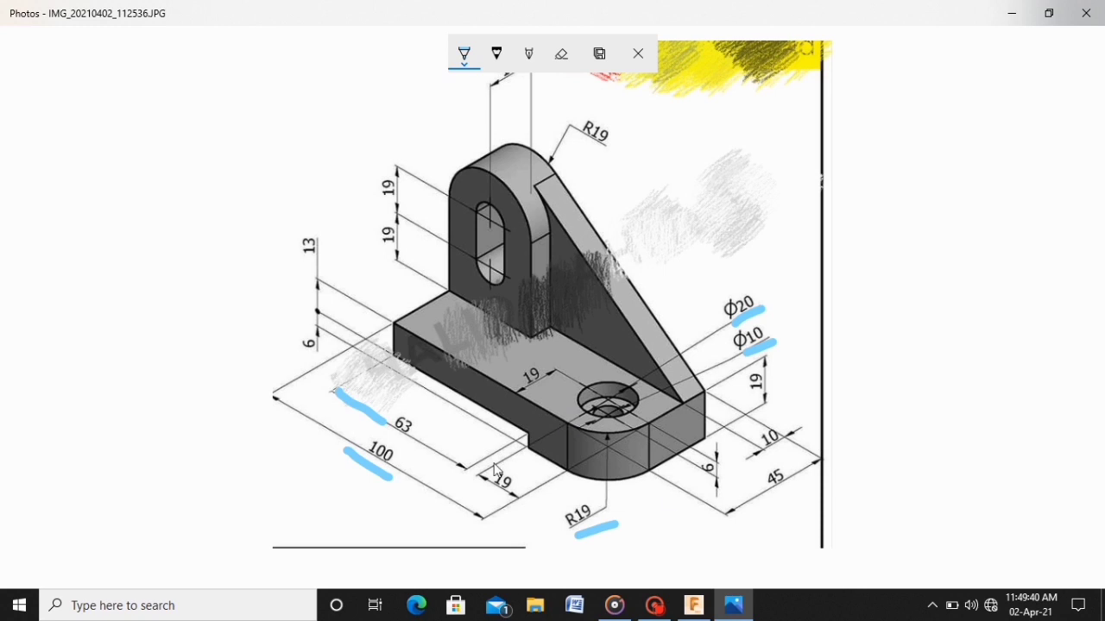
left_click_drag(393, 440, 413, 447)
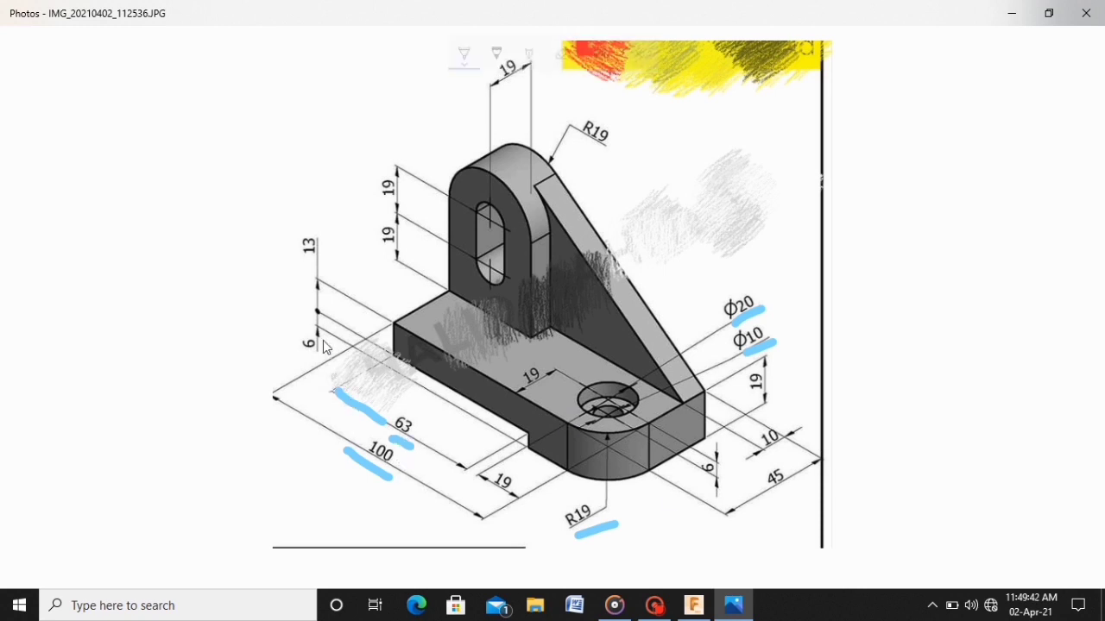
left_click_drag(329, 323, 326, 349)
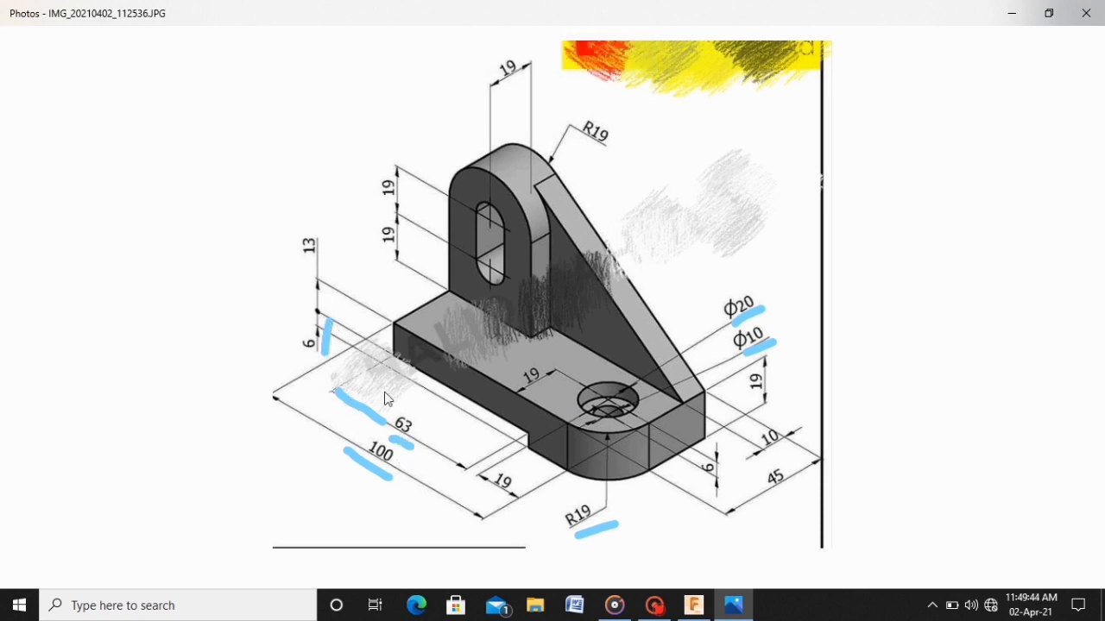
left_click(693, 605)
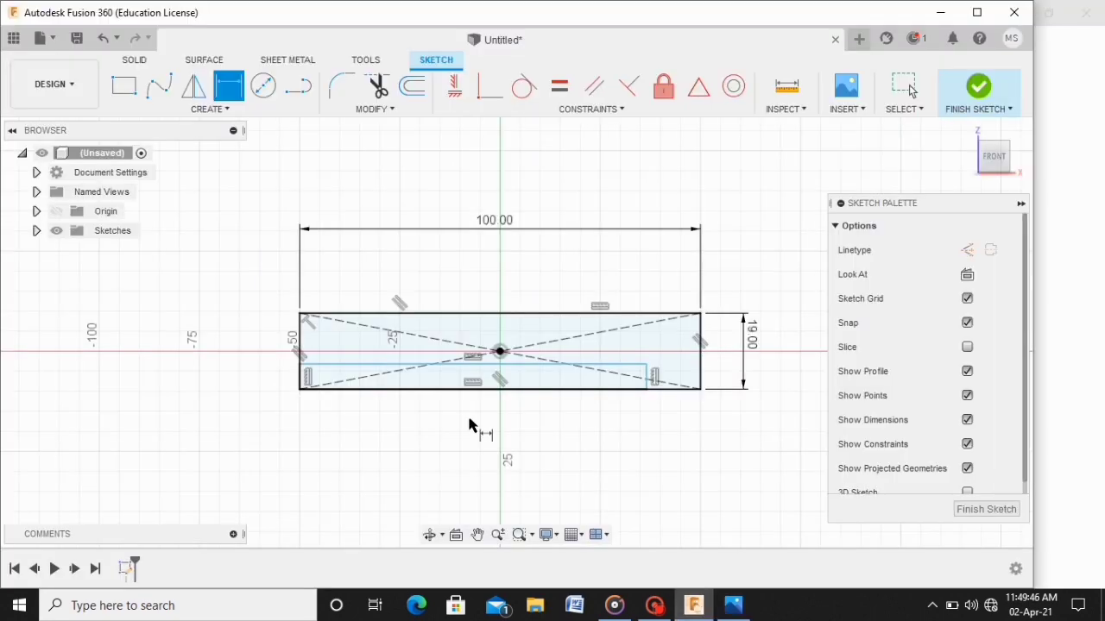
Step: Dimension the inner rectangle's bottom edge 63 mm and left edge 6 mm, then finish the sketch
left_click(529, 368)
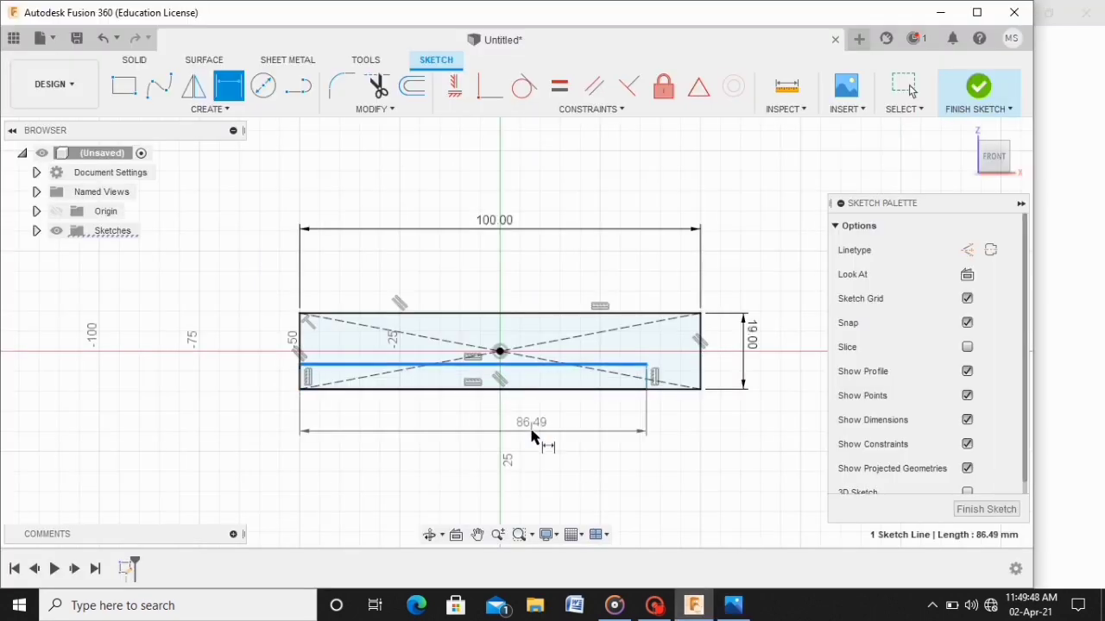
left_click(532, 437)
type("63")
key("Return")
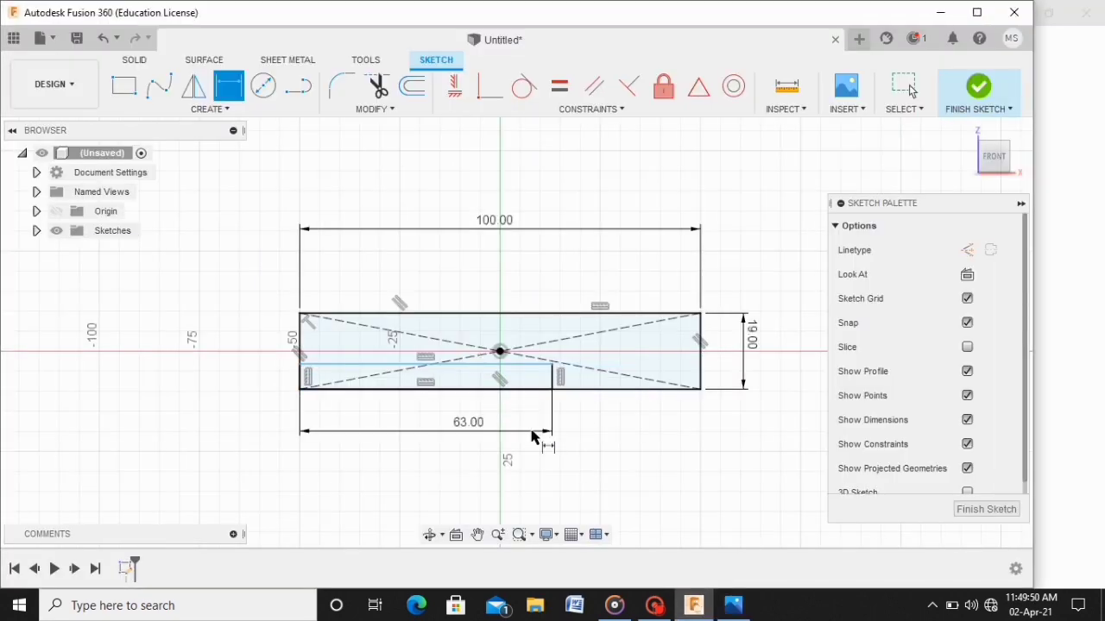
left_click(300, 377)
left_click(259, 376)
type("6")
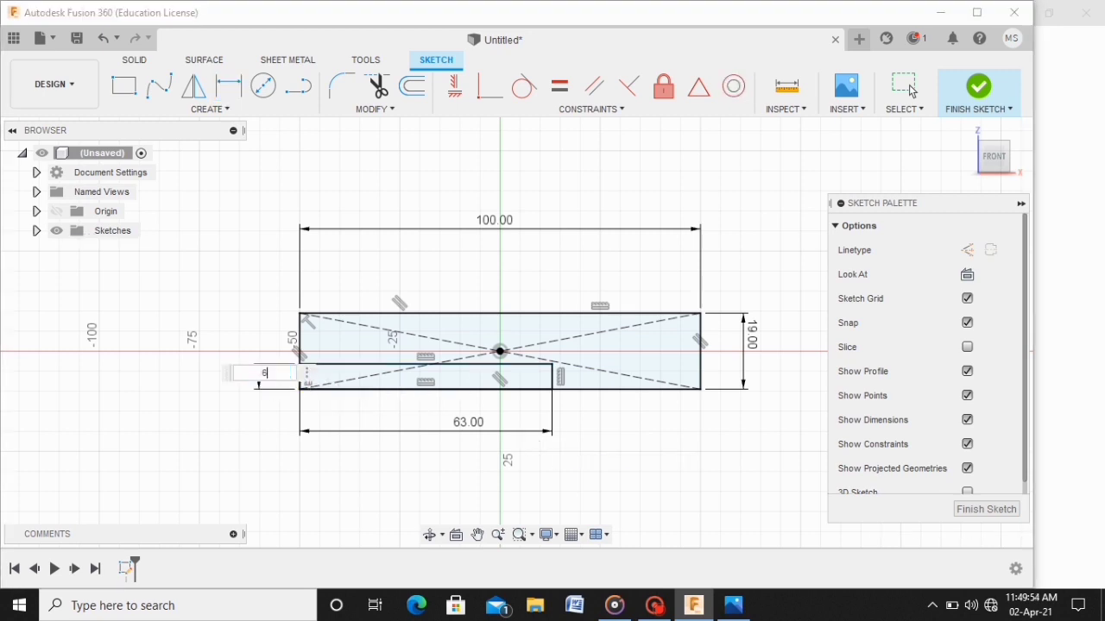
key("Return")
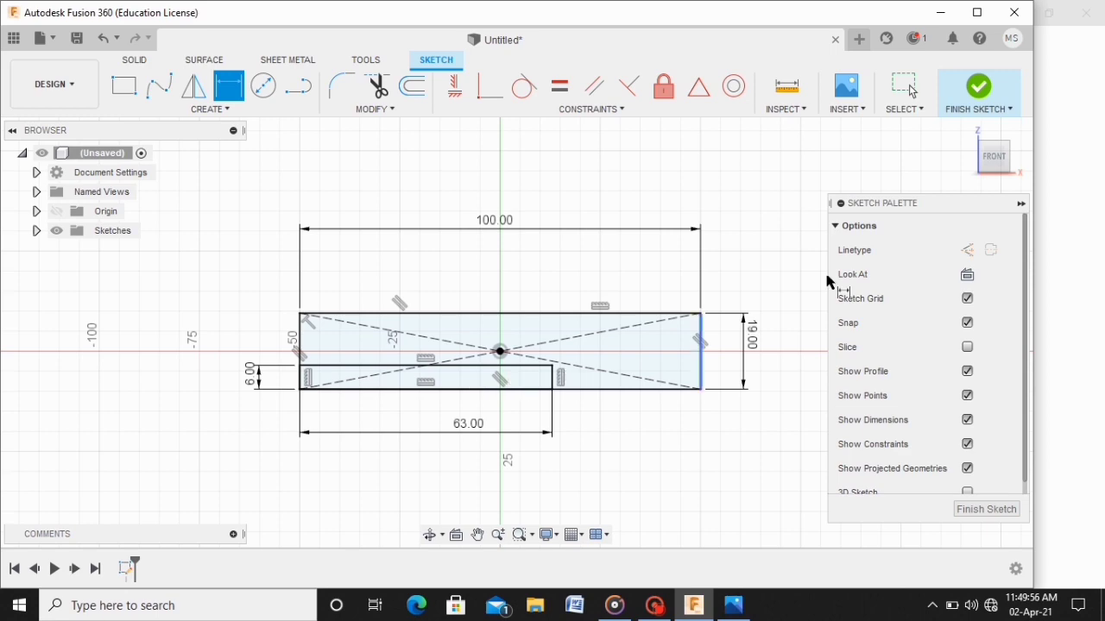
left_click(981, 90)
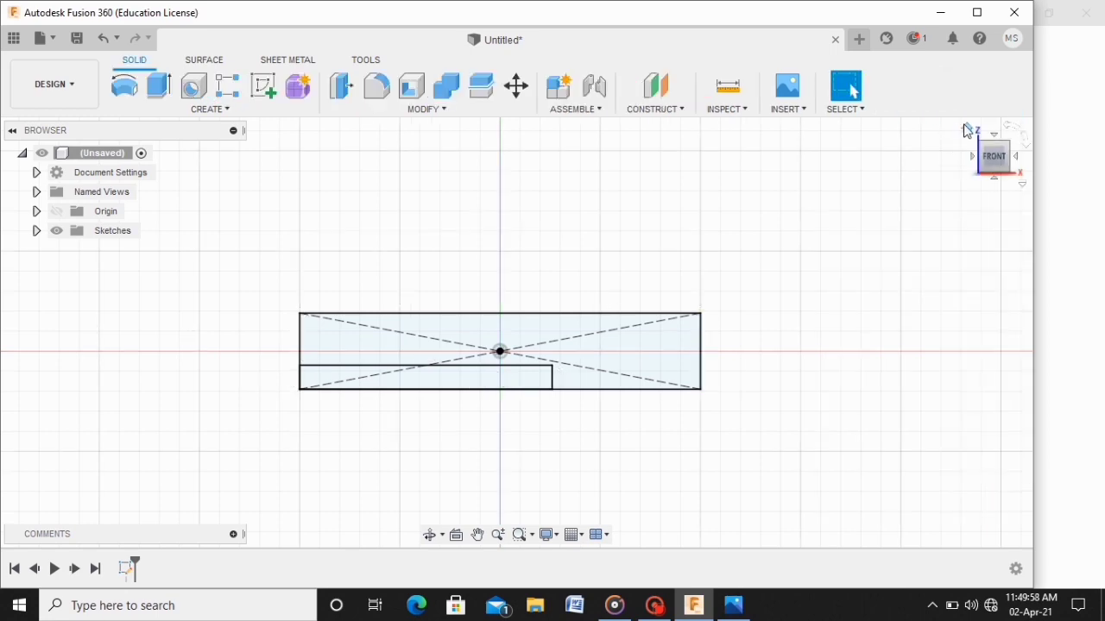
Step: Extrude the notched base profile 45 mm into a new body, checking the 45 dimension on the drawing
left_click(968, 129)
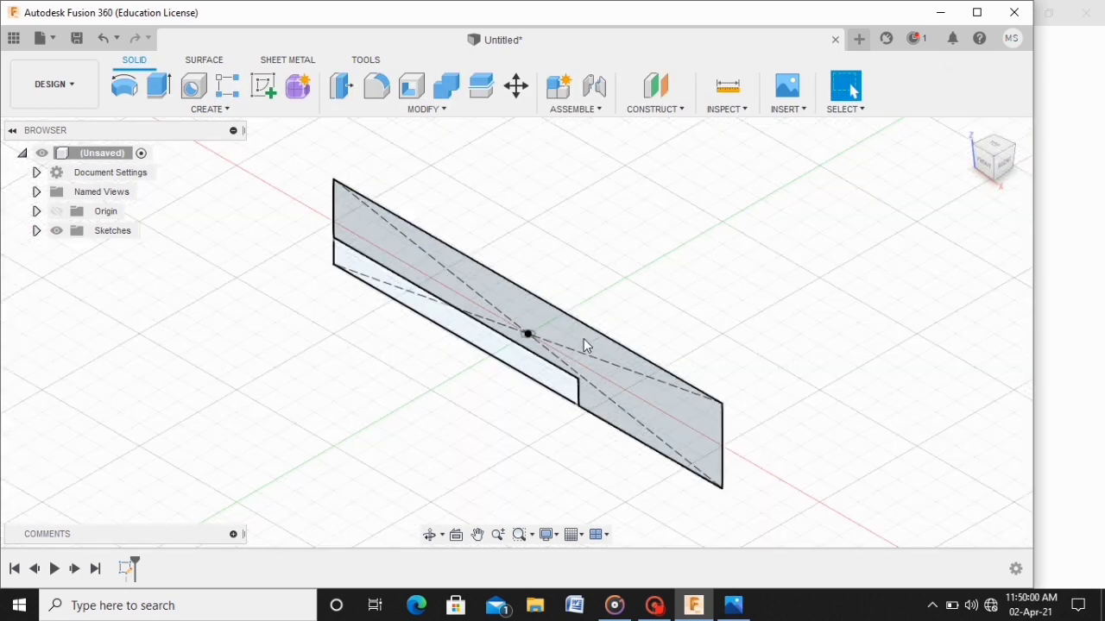
left_click(159, 84)
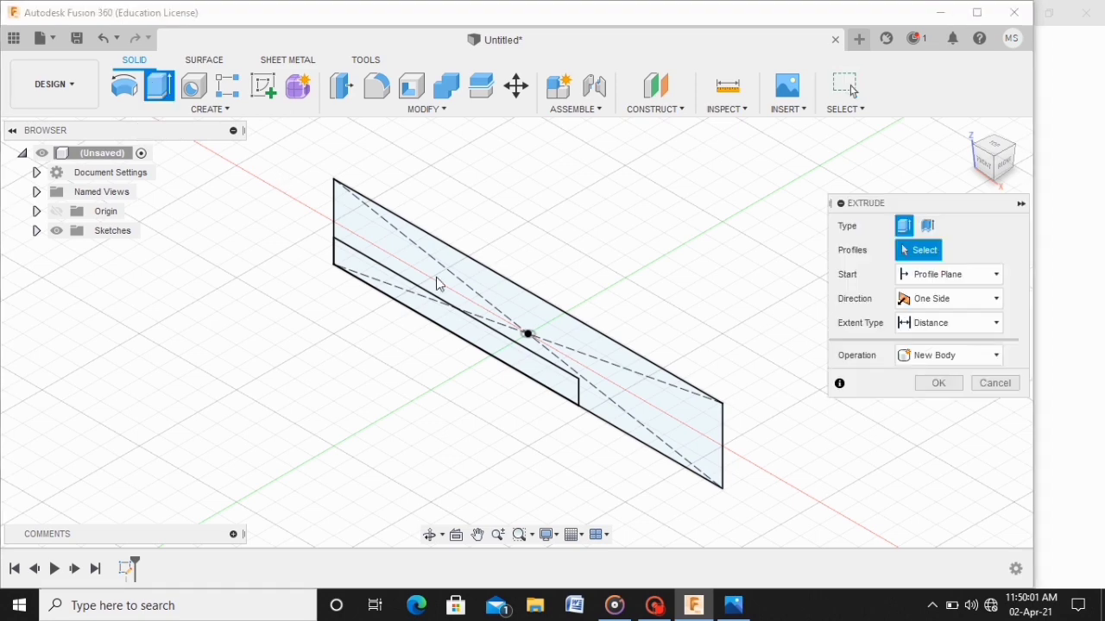
left_click(576, 333)
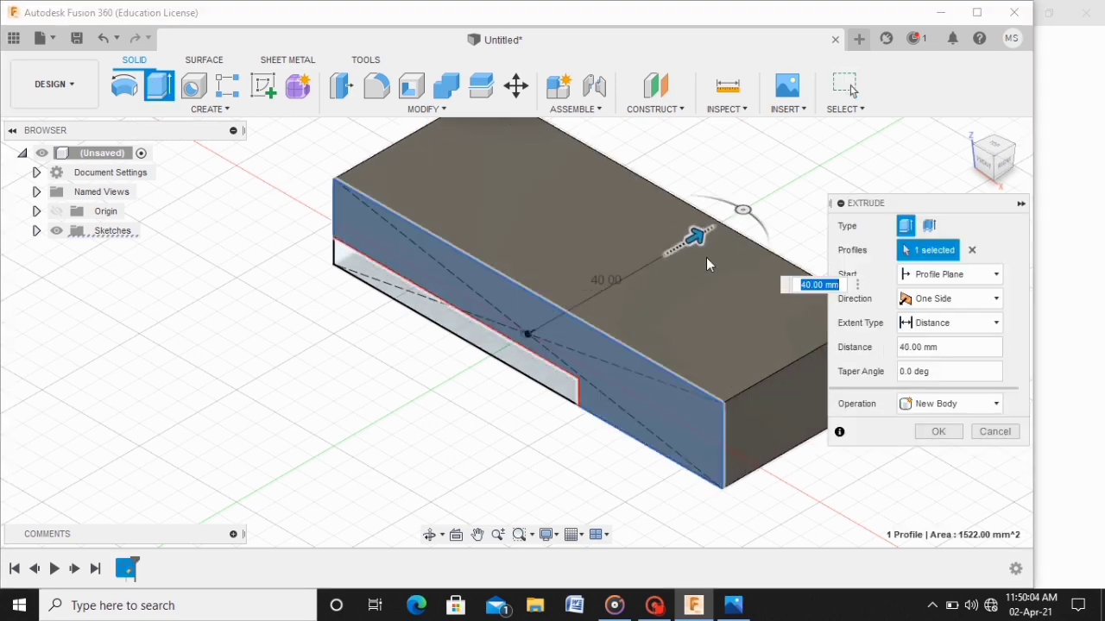
left_click(725, 600)
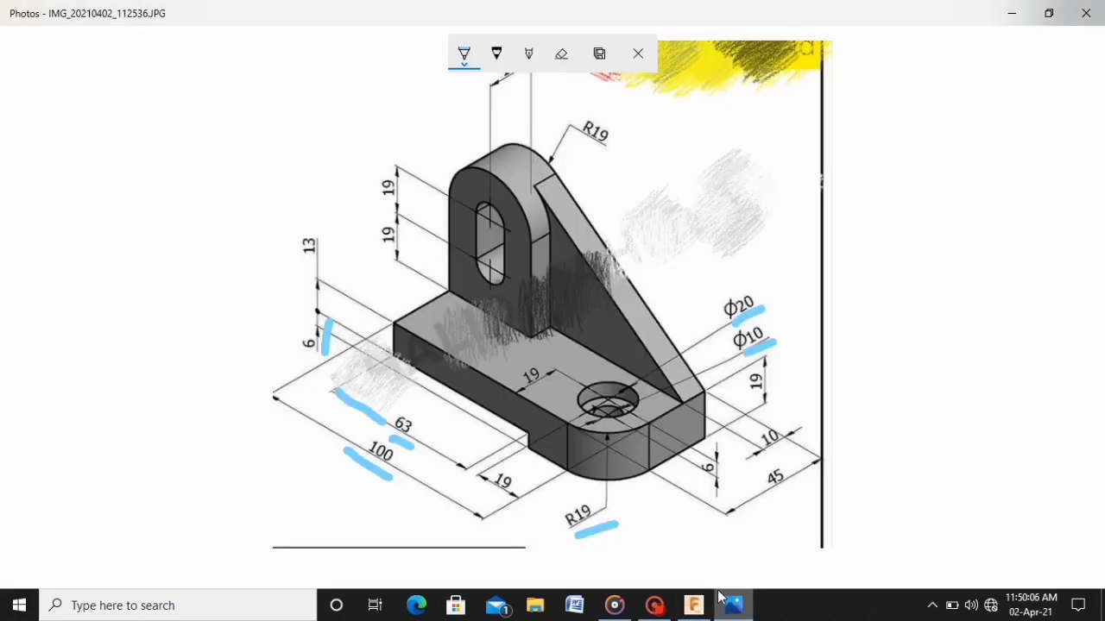
left_click_drag(763, 513, 819, 487)
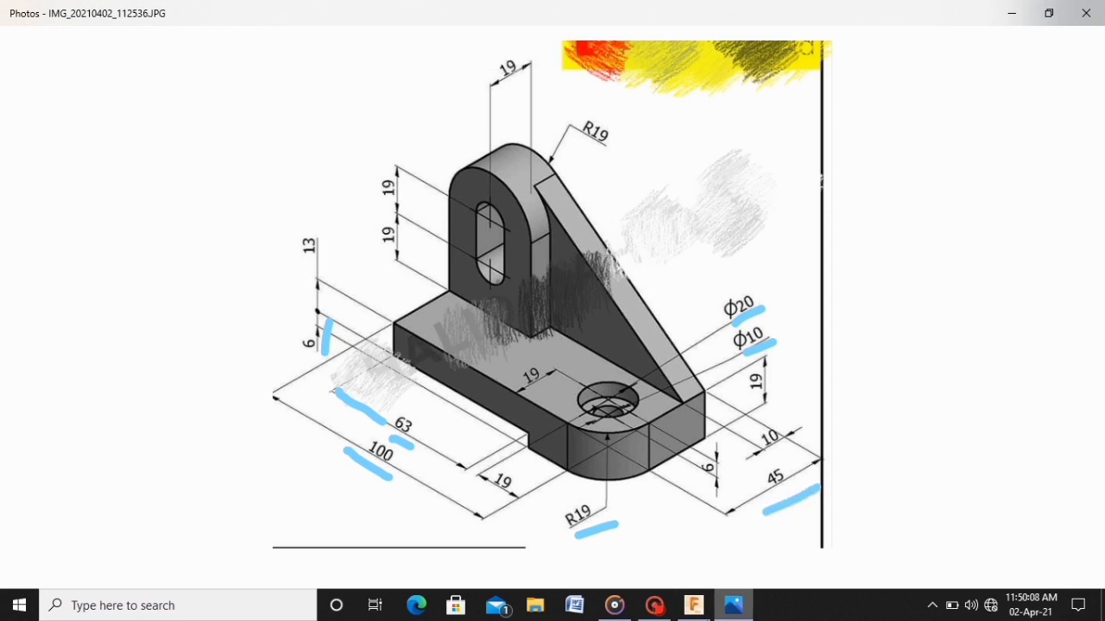
left_click(693, 609)
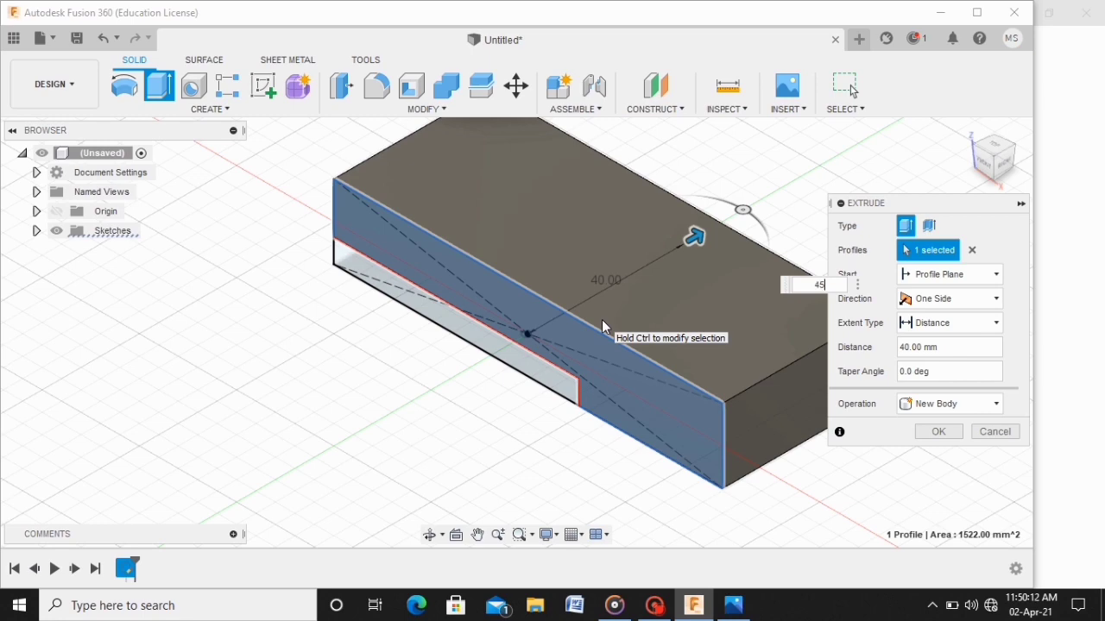
type("0")
key("Return")
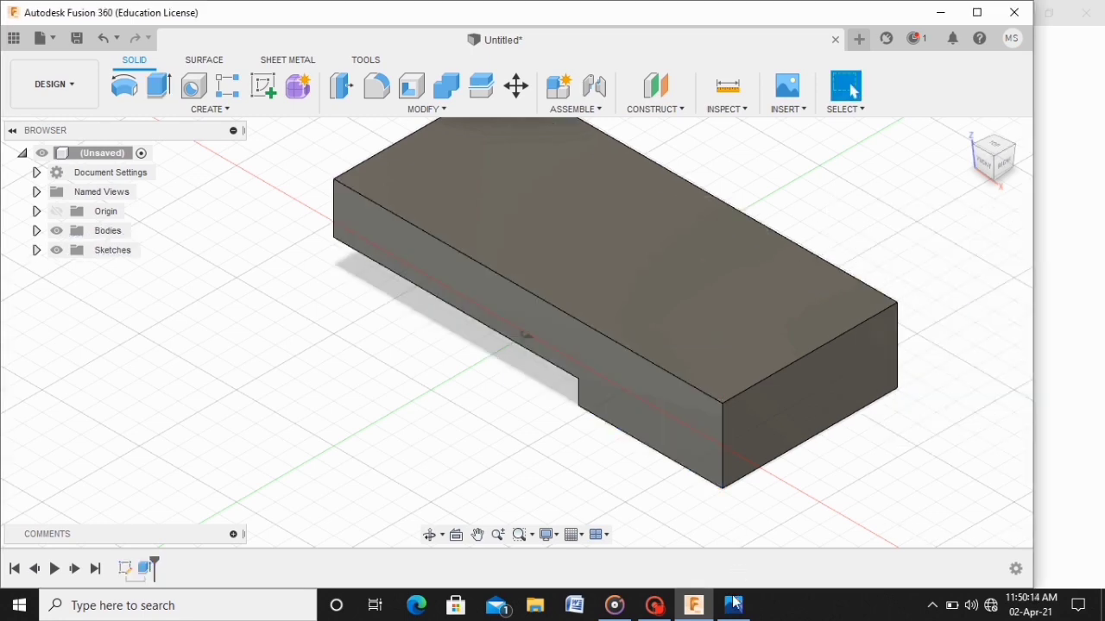
left_click(734, 605)
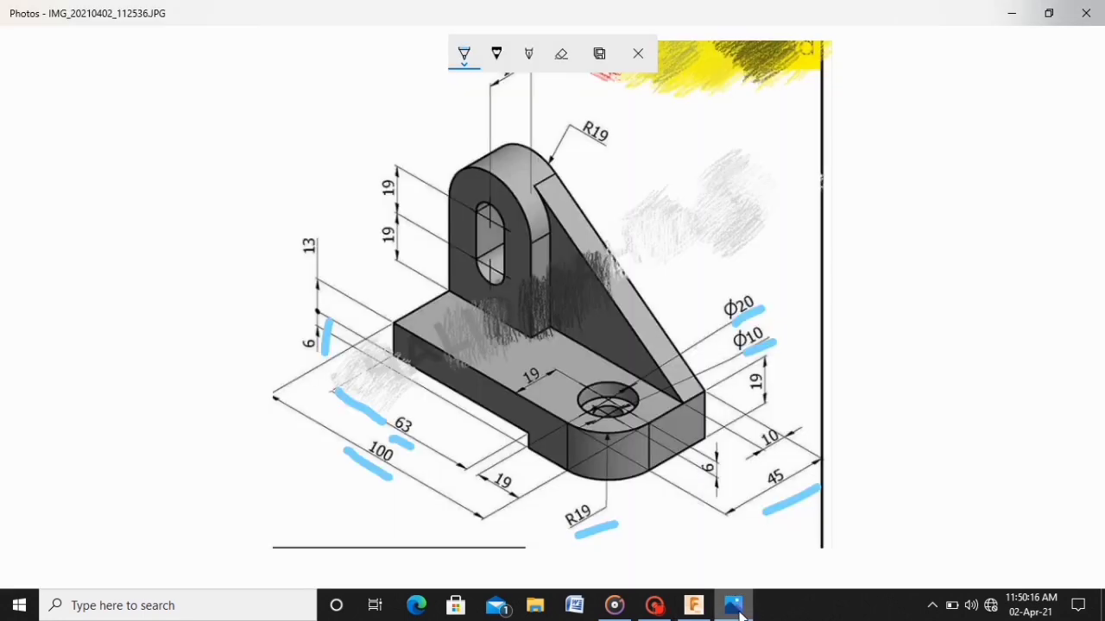
Step: Mark the 19, R19 and 6 dimensions on the Photos drawing, then return to Fusion 360
left_click_drag(541, 390, 566, 382)
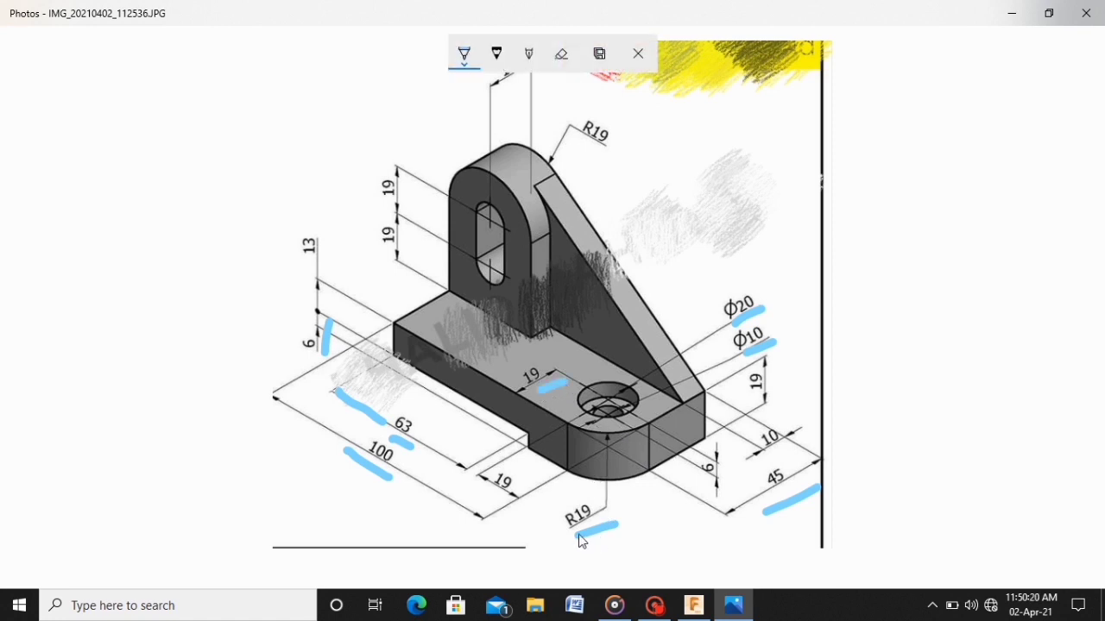
left_click_drag(571, 523, 590, 526)
left_click_drag(697, 490, 732, 481)
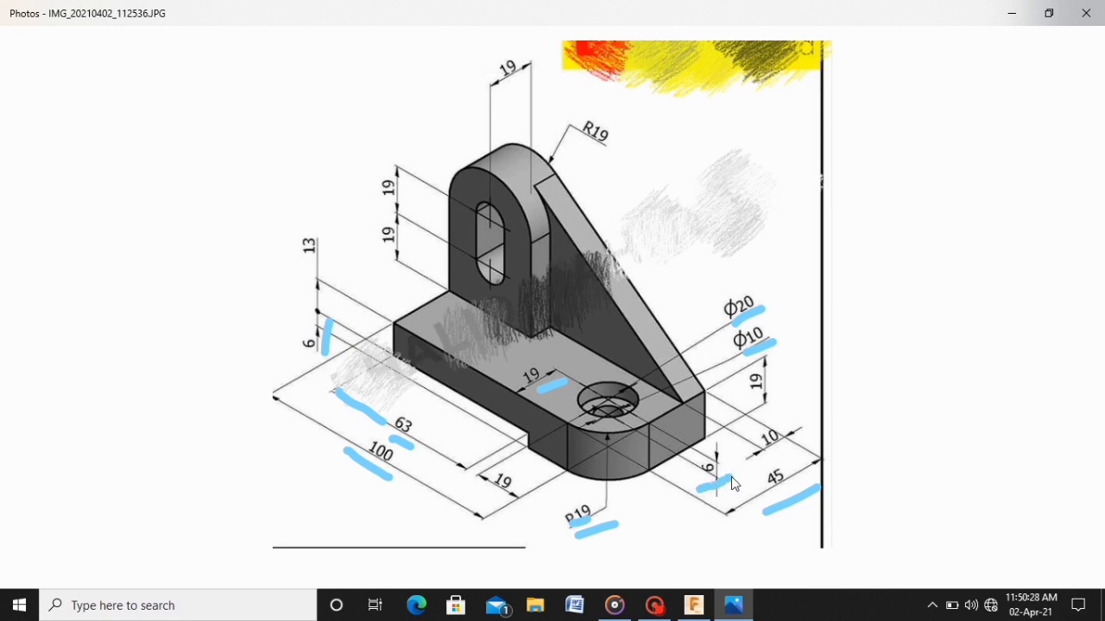
left_click(710, 608)
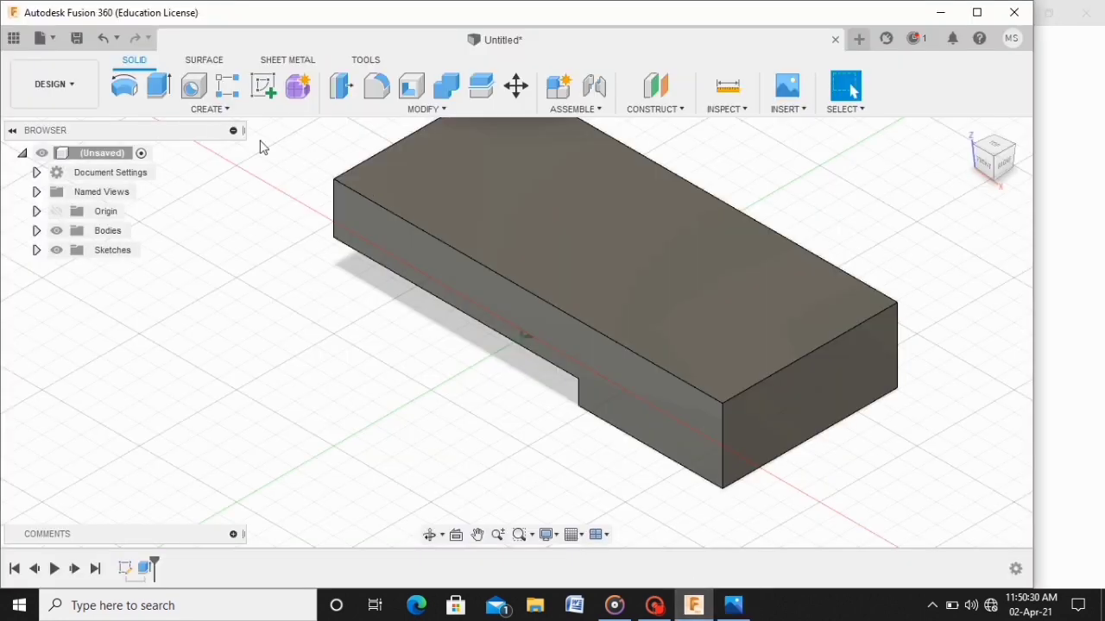
Step: Fillet the base block's front vertical corner edge with a 19 mm radius
left_click(376, 86)
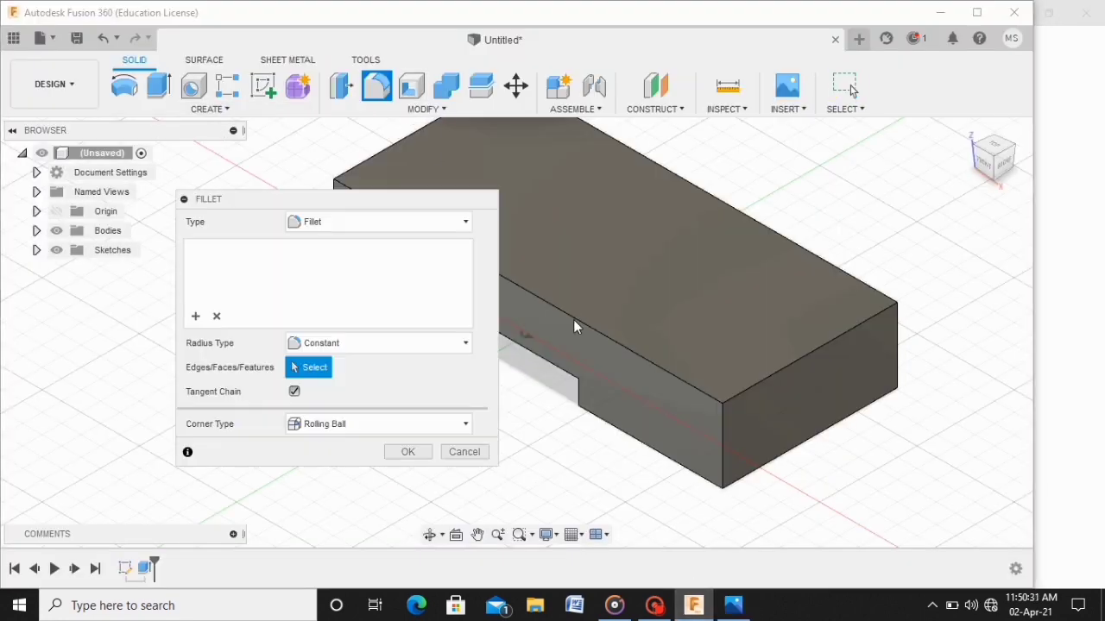
left_click(724, 434)
type("19")
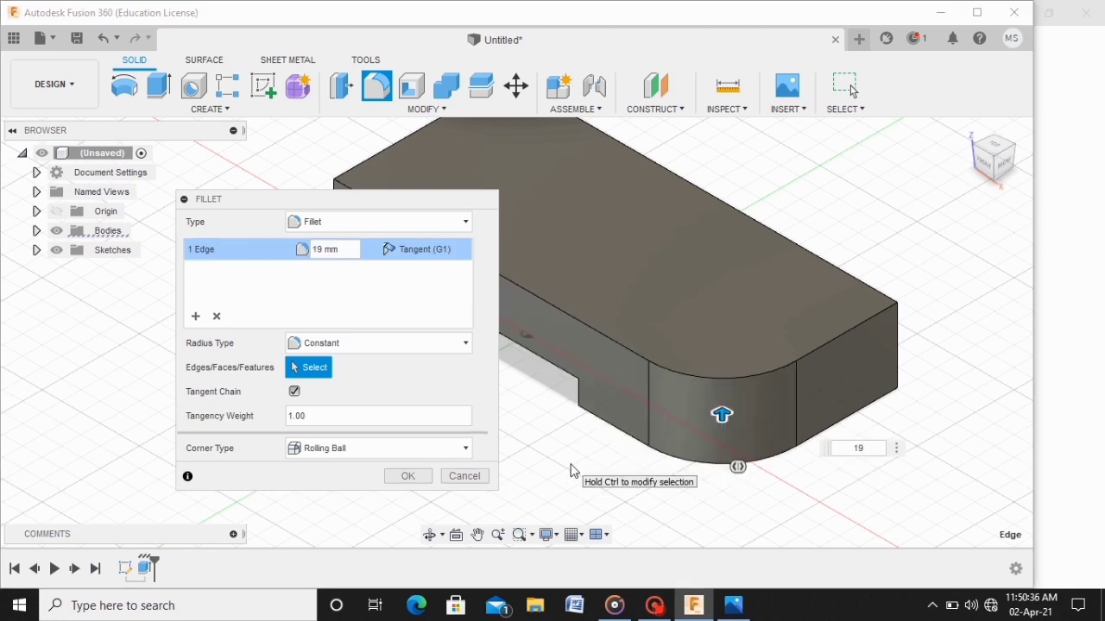
key("Return")
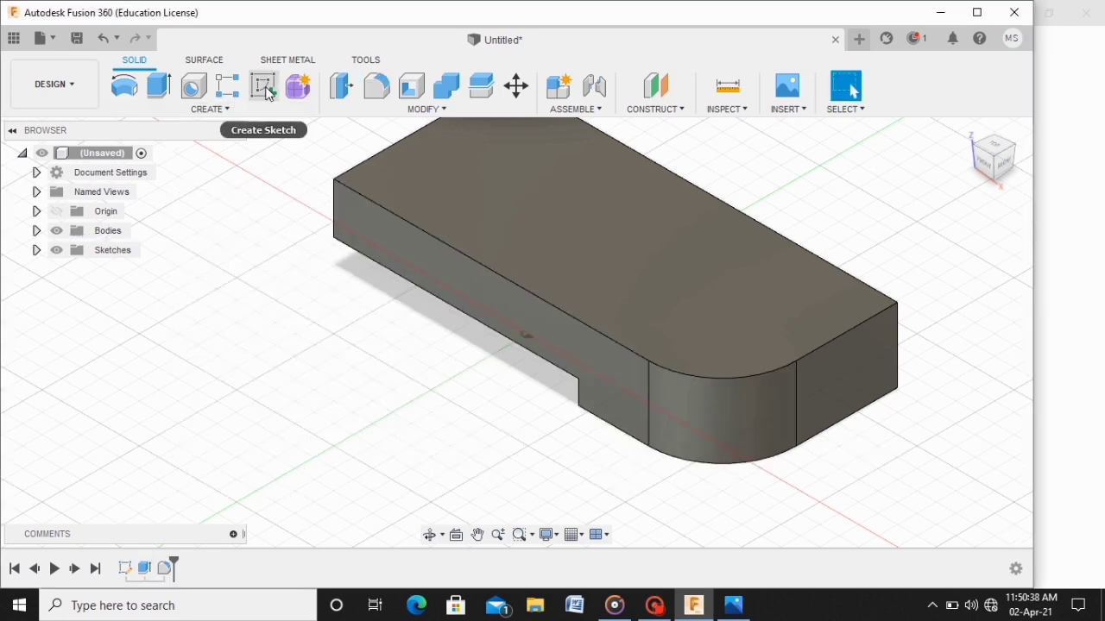
Step: Start a sketch on the base's top face and draw a centre-diameter circle
left_click(264, 85)
left_click(738, 343)
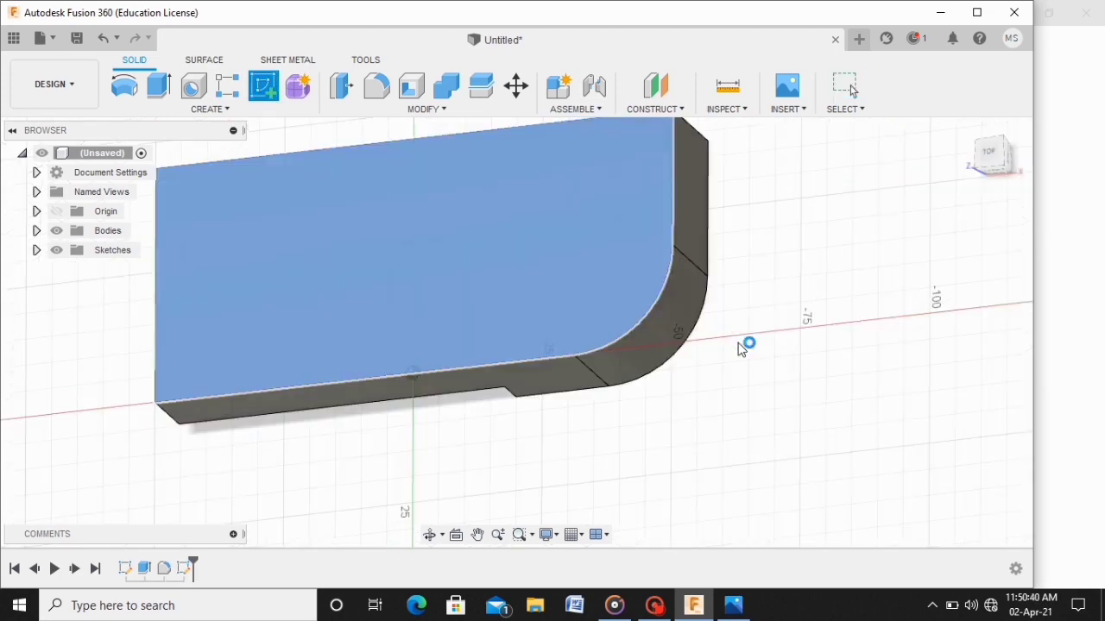
left_click(262, 87)
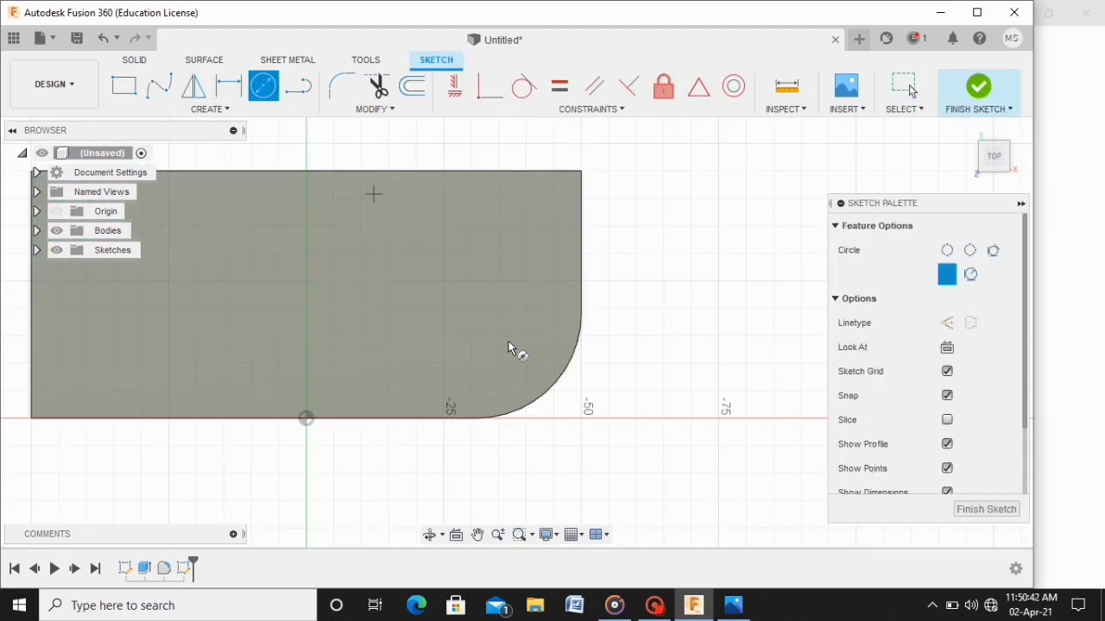
left_click(498, 335)
left_click(543, 328)
Step: Dimension the circle Ø20 mm and 19 mm from the base's bottom edge
left_click(229, 87)
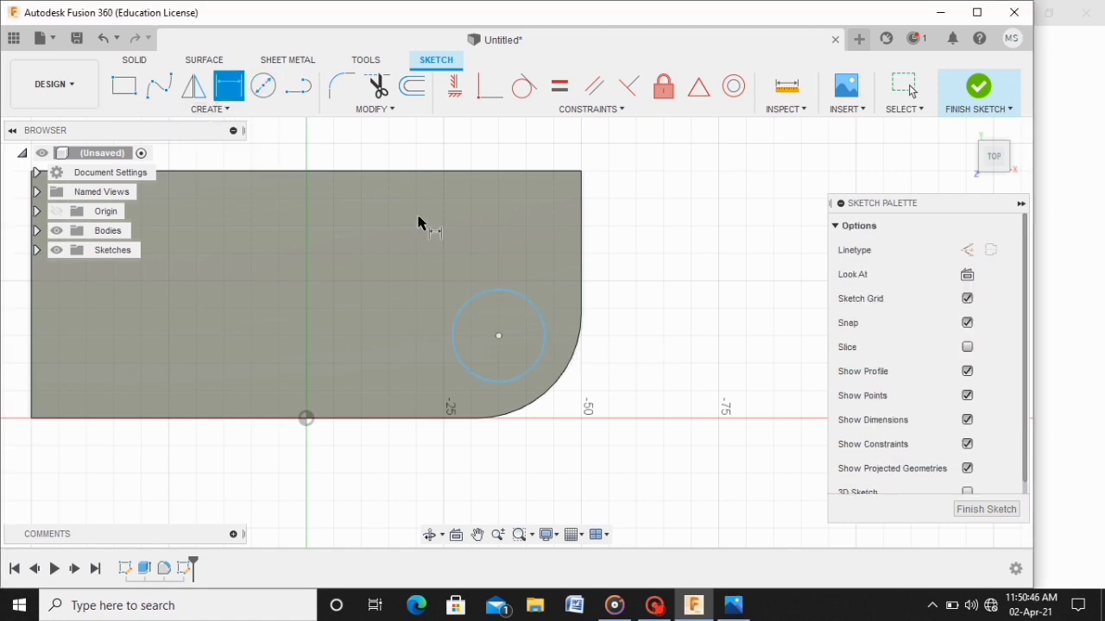
left_click(541, 315)
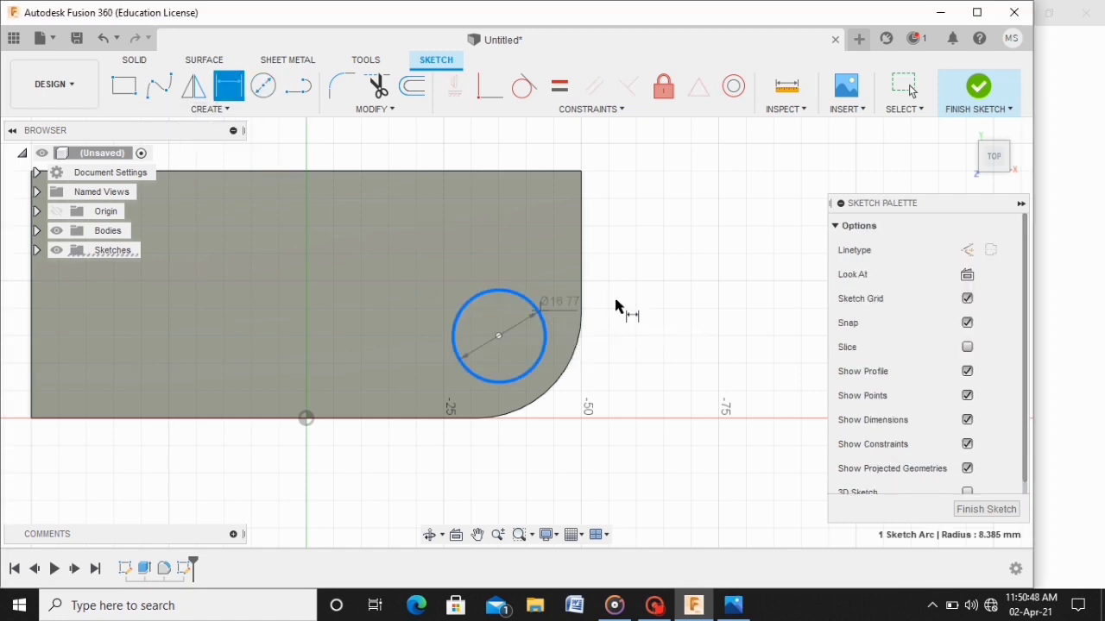
left_click(636, 298)
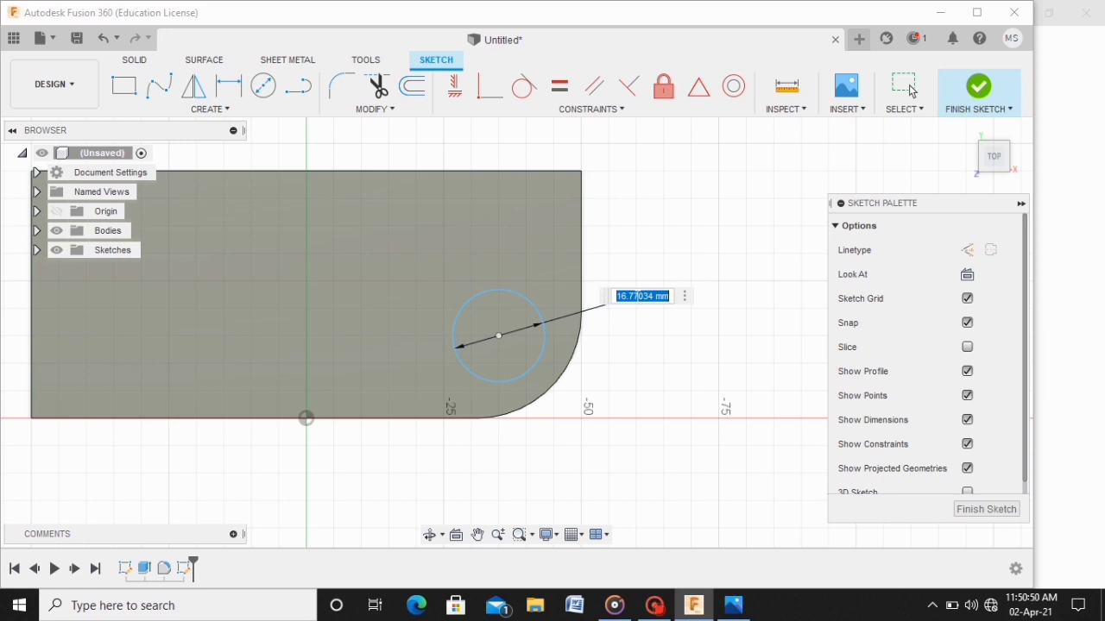
type("20")
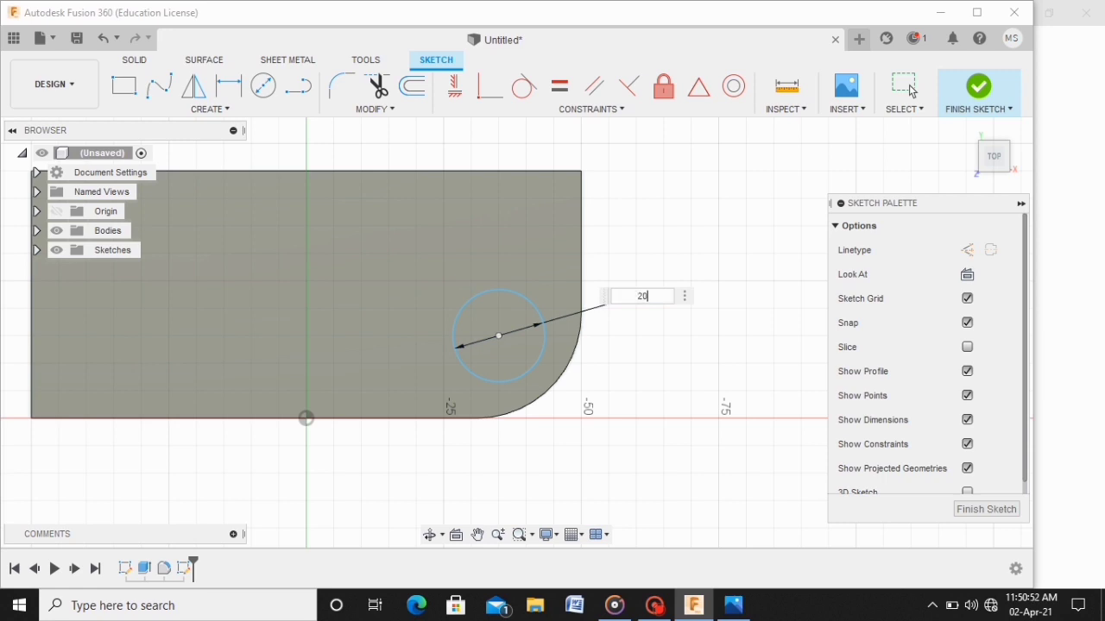
key("Return")
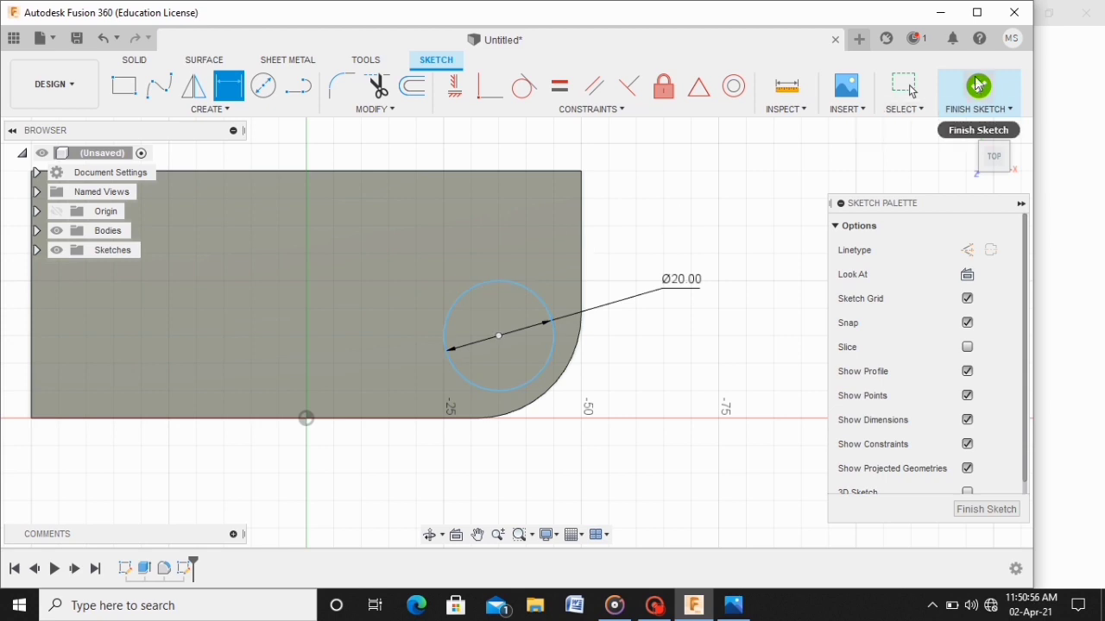
left_click(229, 86)
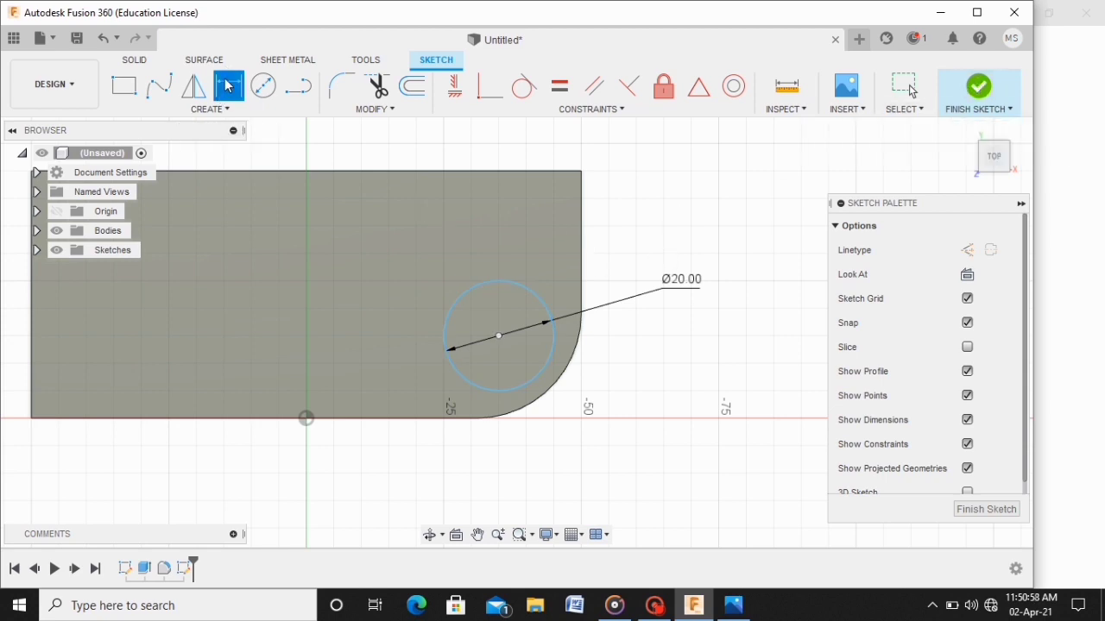
left_click(468, 419)
left_click(499, 337)
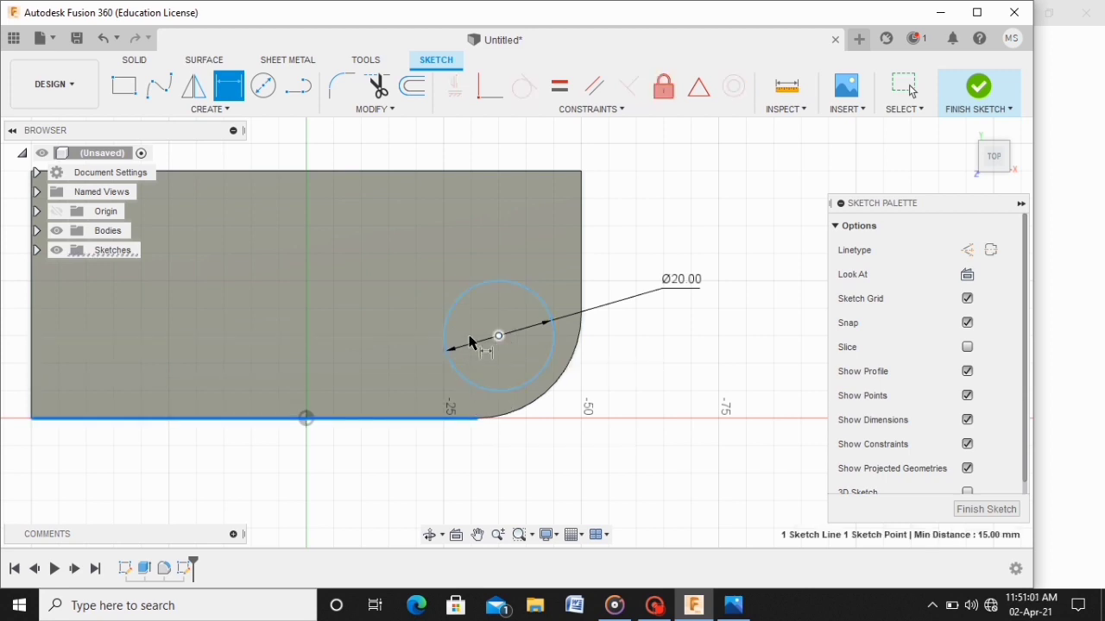
left_click(416, 337)
type("9")
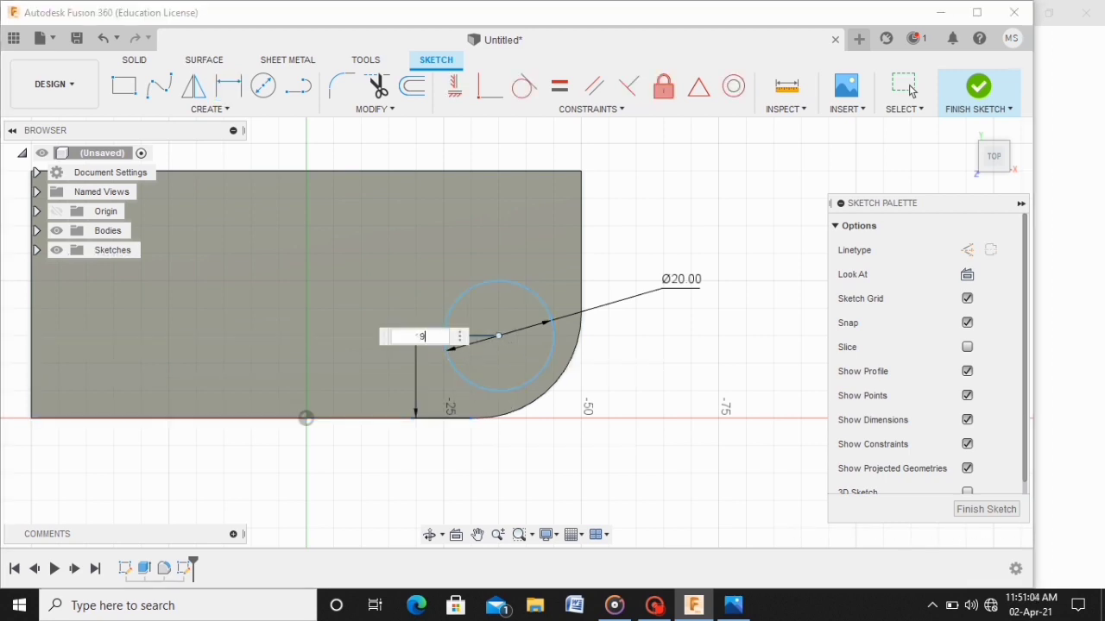
key("Return")
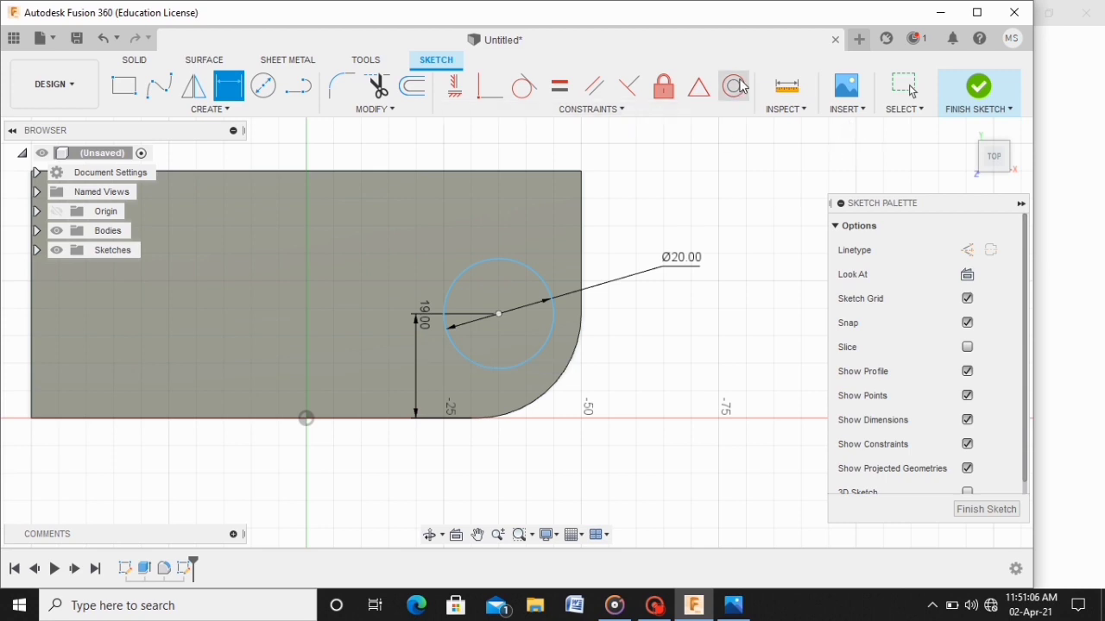
Step: Constrain the circle concentric with the rounded corner arc
left_click(739, 86)
left_click(567, 378)
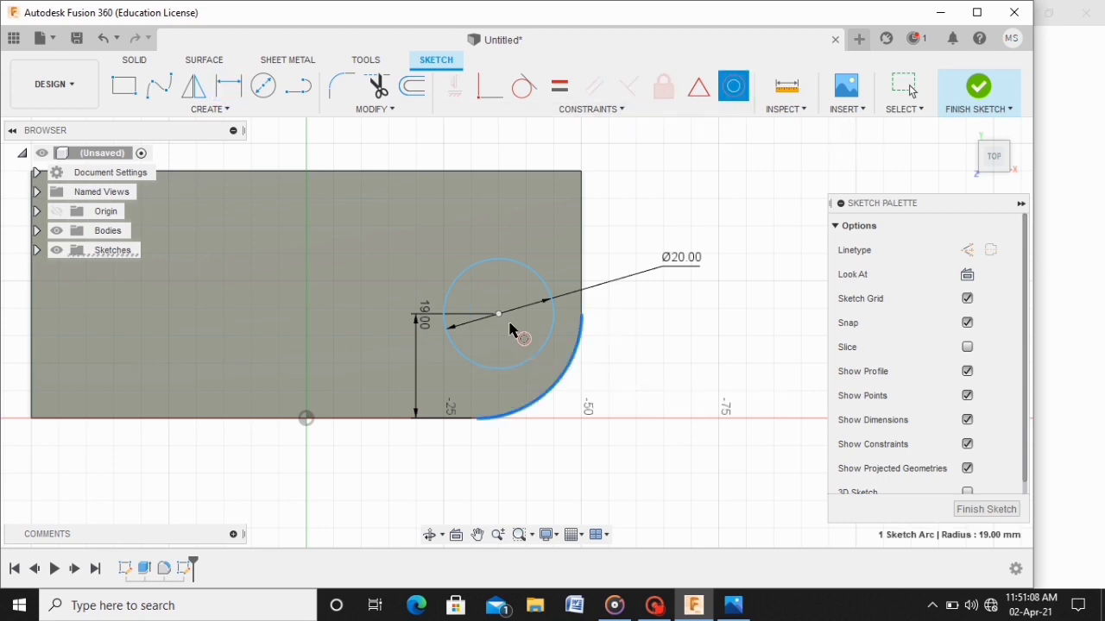
left_click(499, 315)
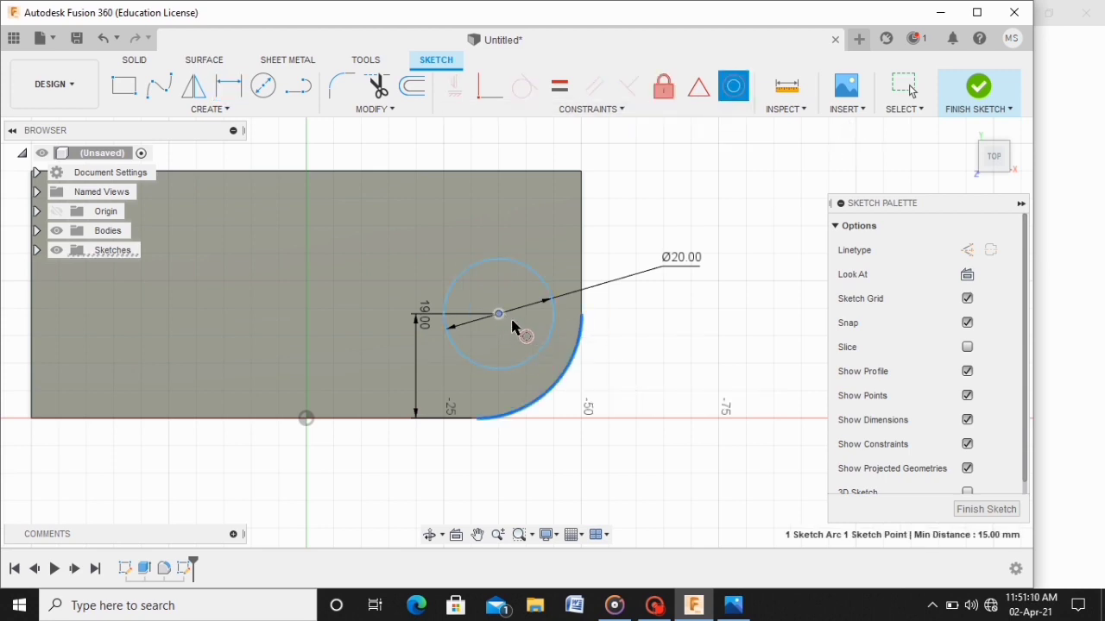
left_click(549, 349)
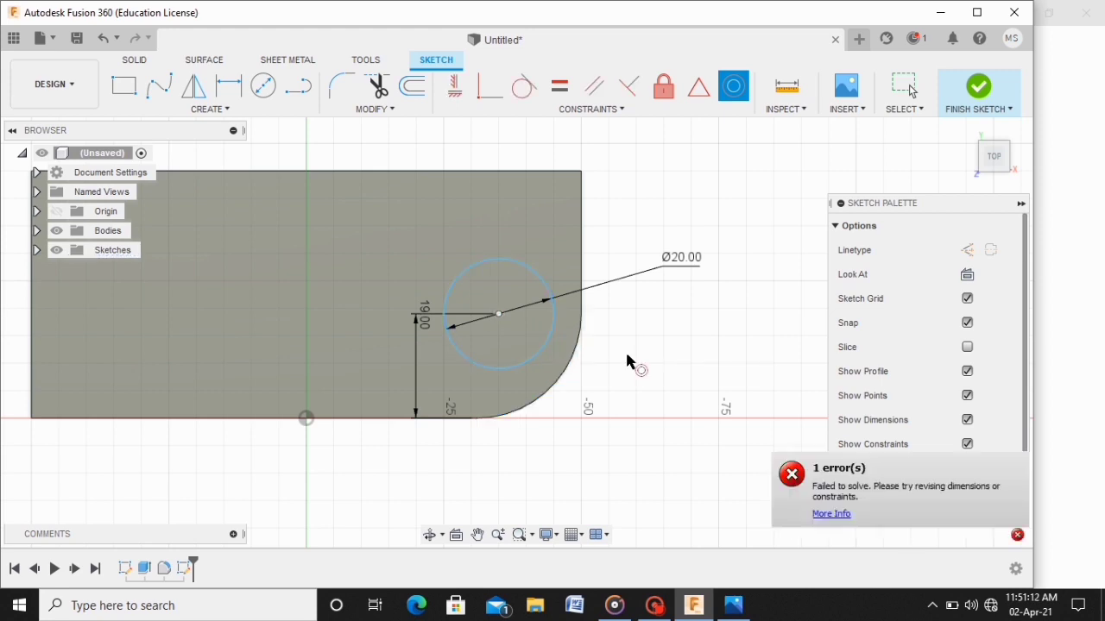
key("Escape")
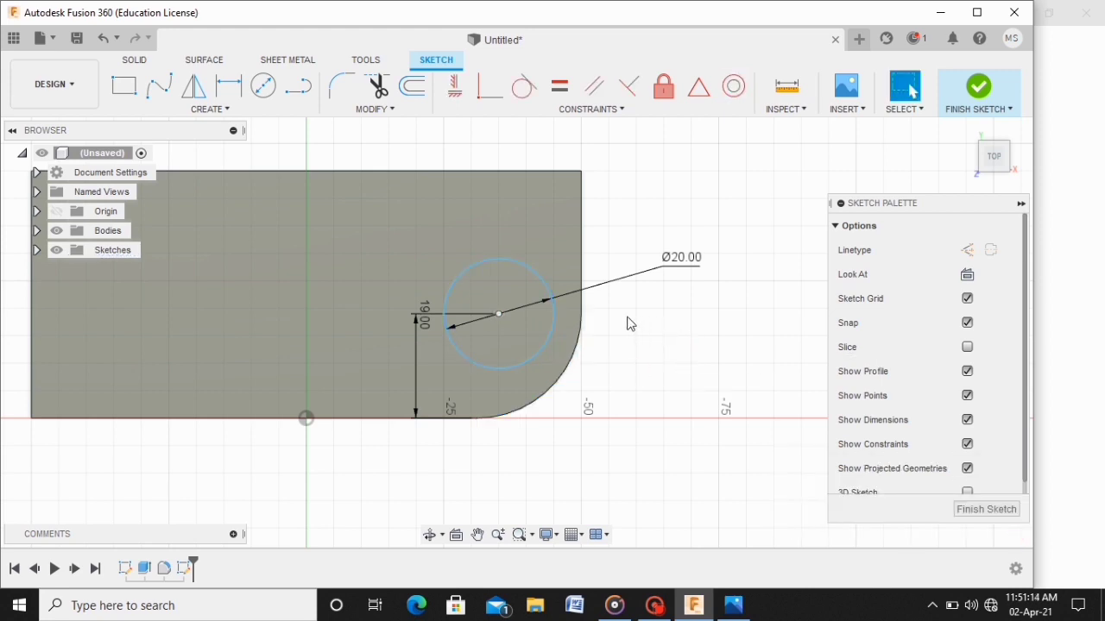
left_click(734, 87)
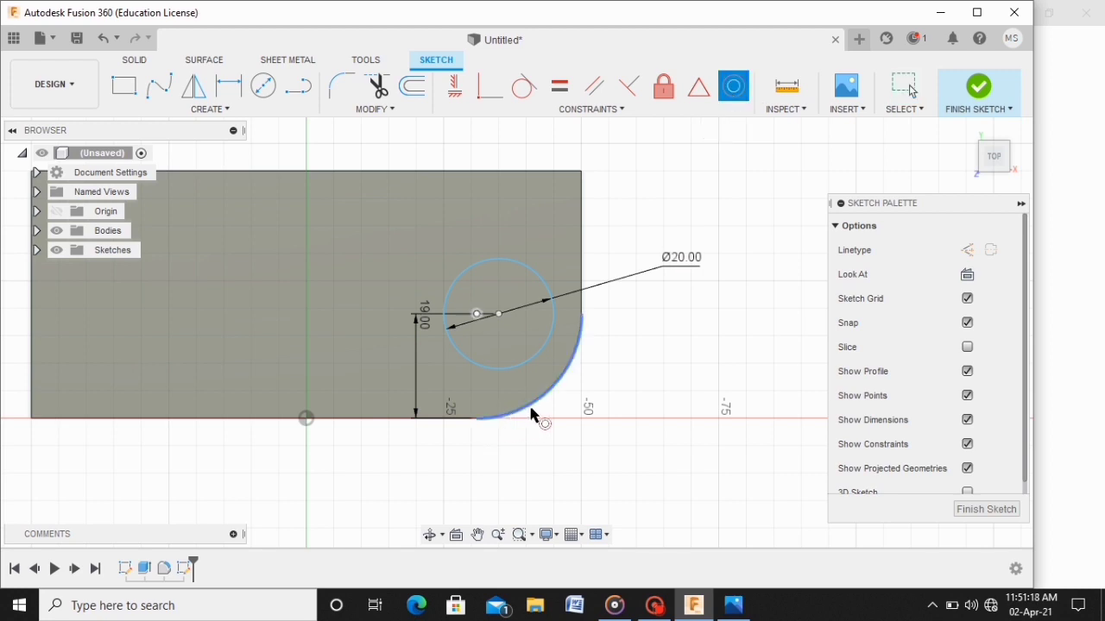
left_click(531, 413)
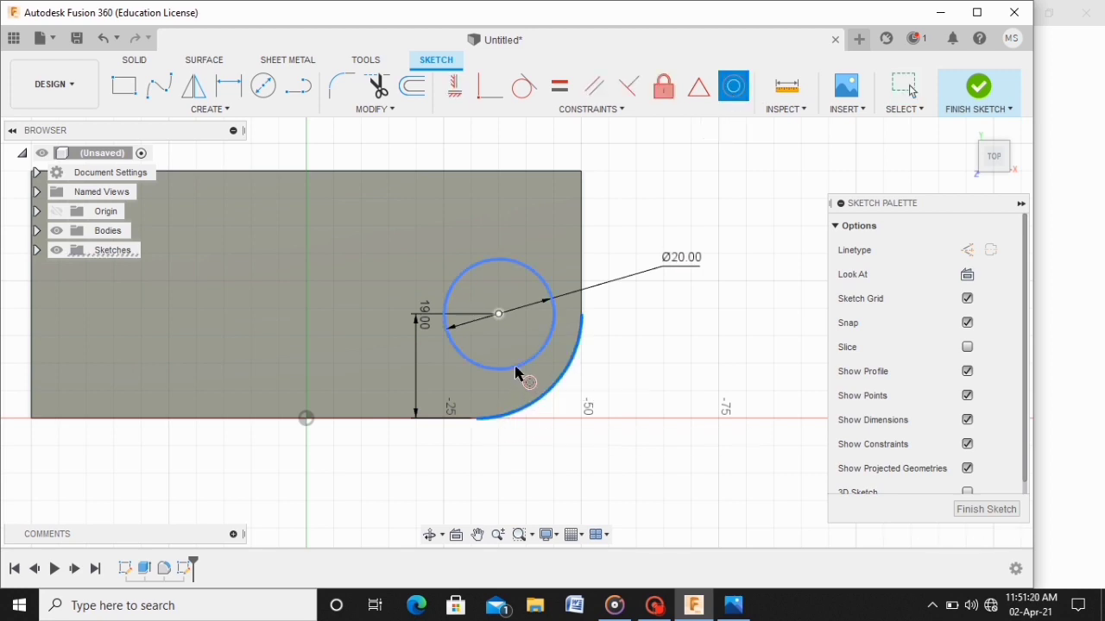
left_click(519, 369)
scroll(583, 351, "down", 2)
scroll(579, 347, "down", 2)
scroll(587, 341, "down", 1)
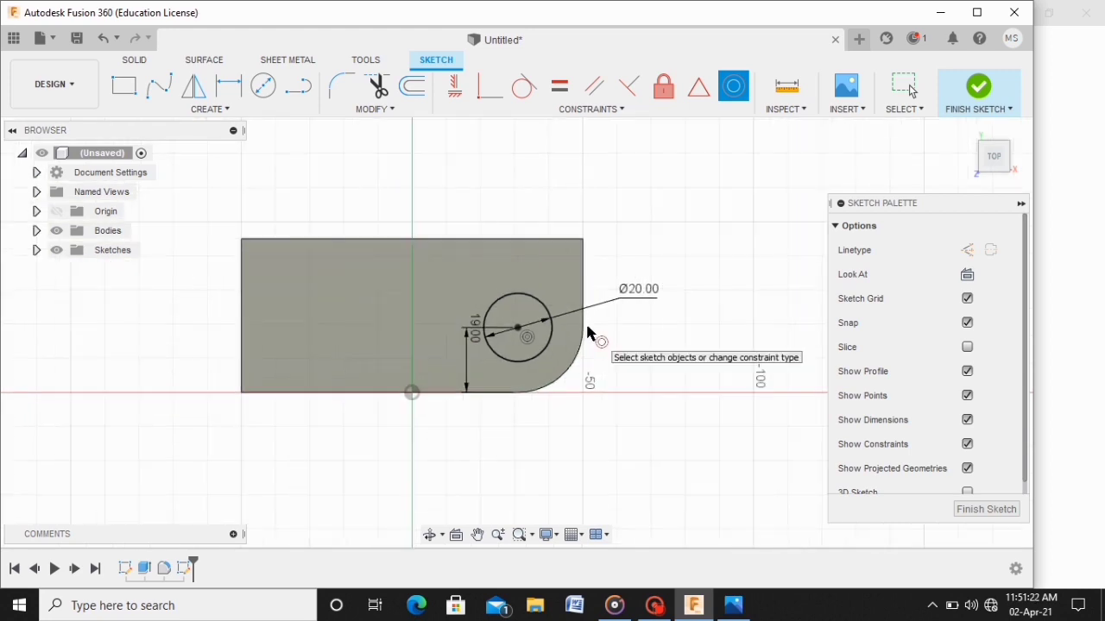
Step: Finish the sketch and cut the Ø20 circle 6 mm down into the base as a recess
left_click(979, 87)
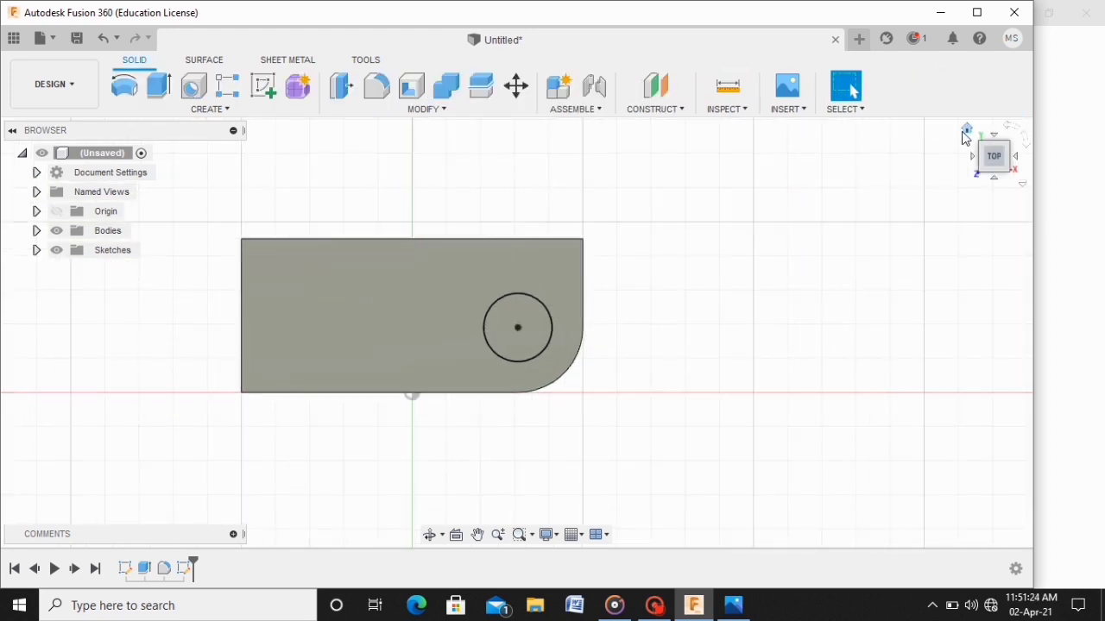
left_click(967, 129)
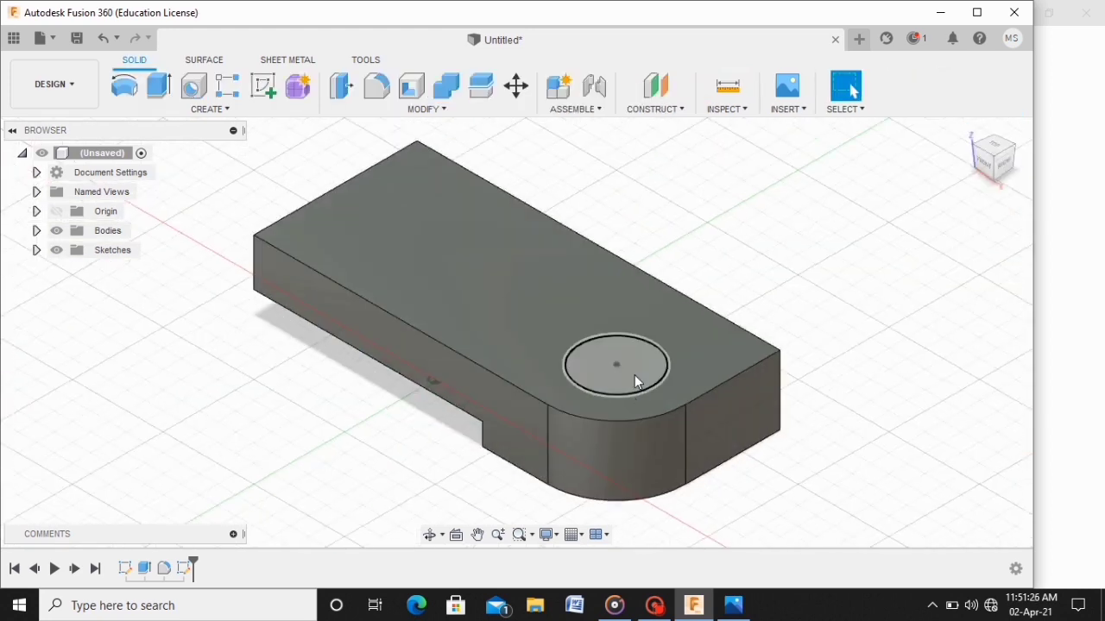
left_click(158, 85)
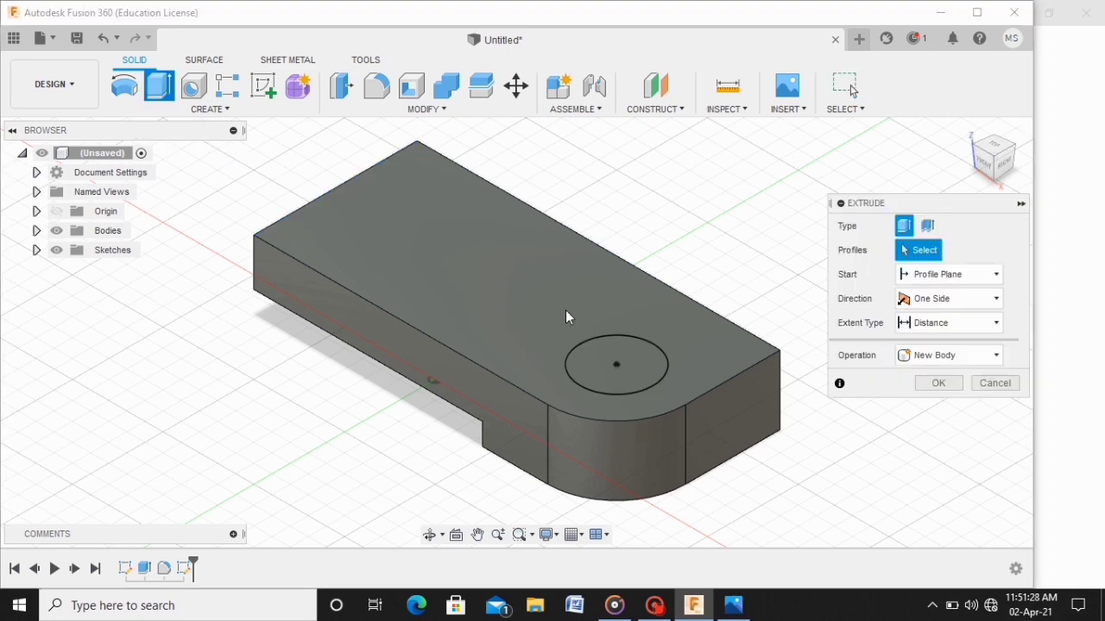
left_click(643, 377)
left_click_drag(616, 356, 617, 399)
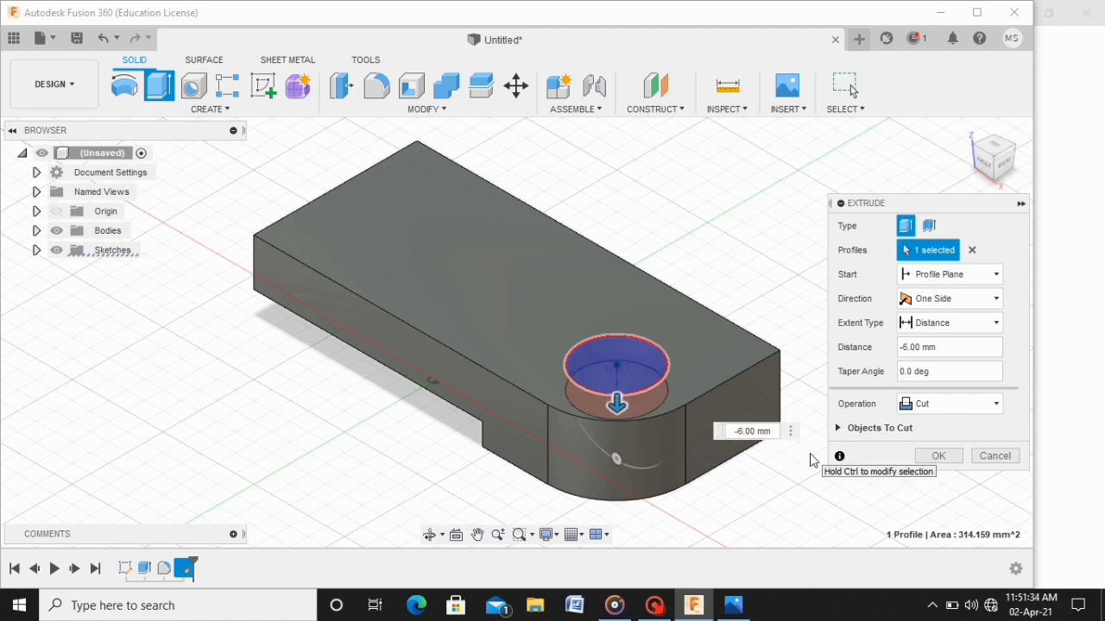
key("Return")
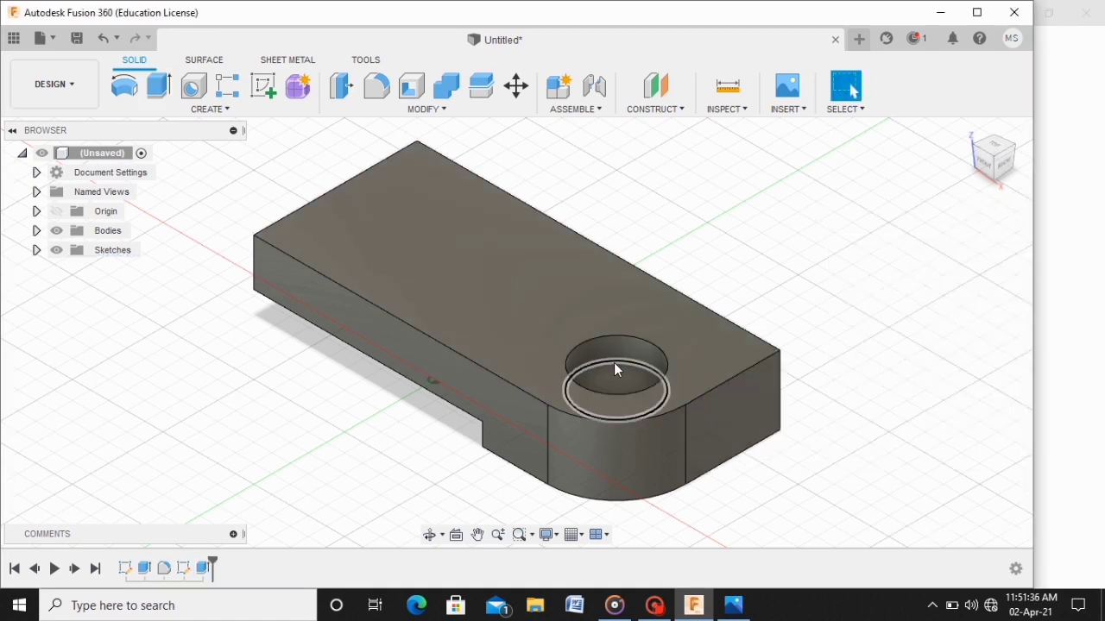
Step: Sketch a Ø10 mm circle centred on the recess floor and finish the sketch
left_click(264, 86)
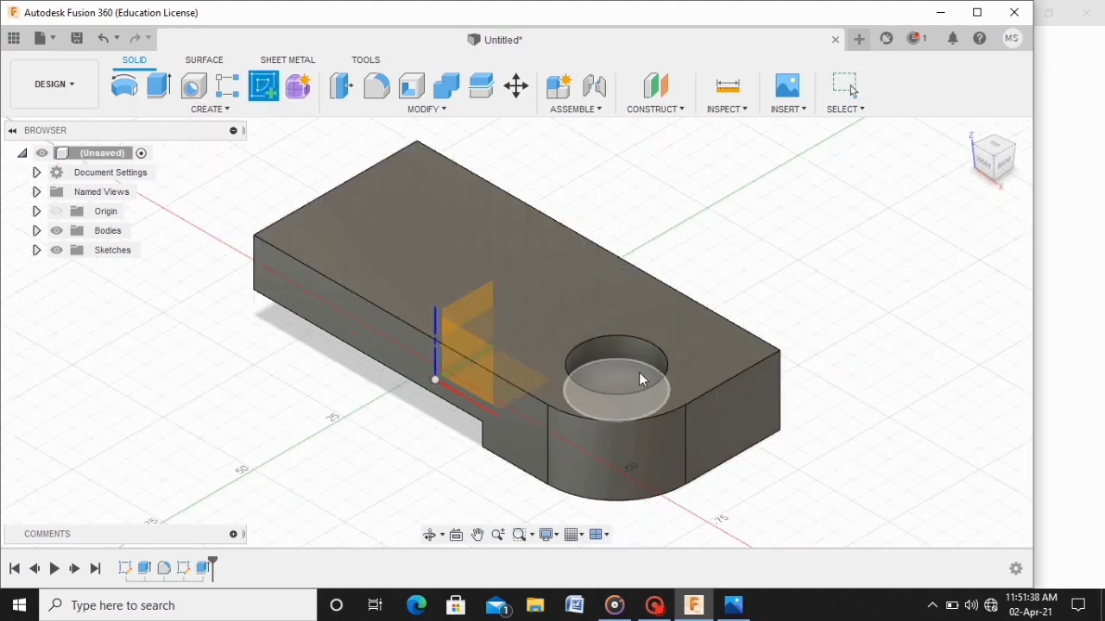
left_click(631, 366)
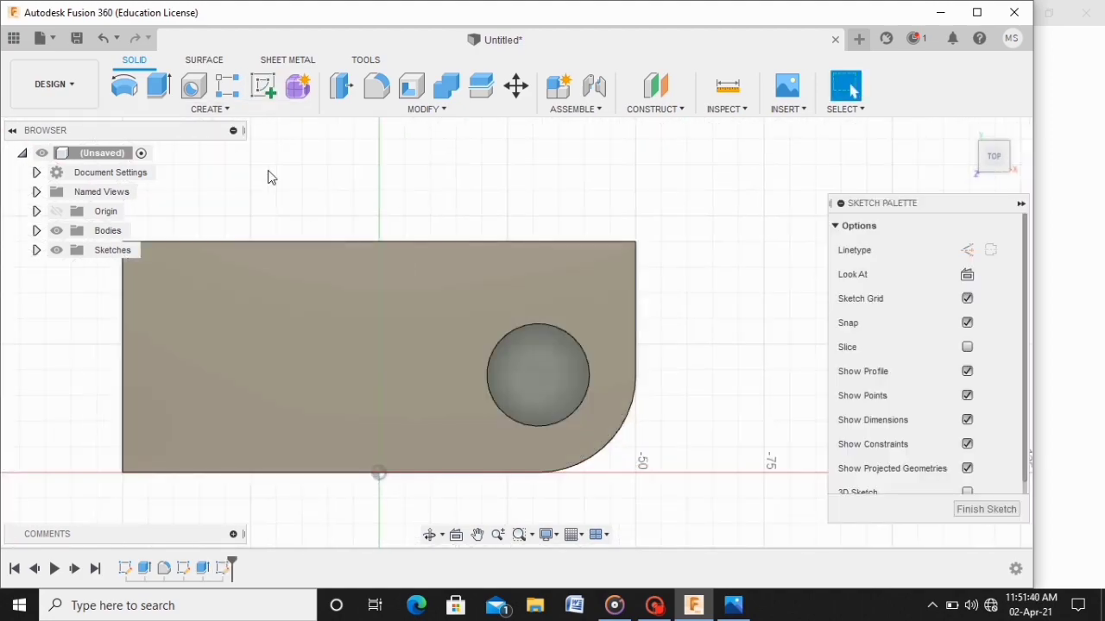
left_click(263, 86)
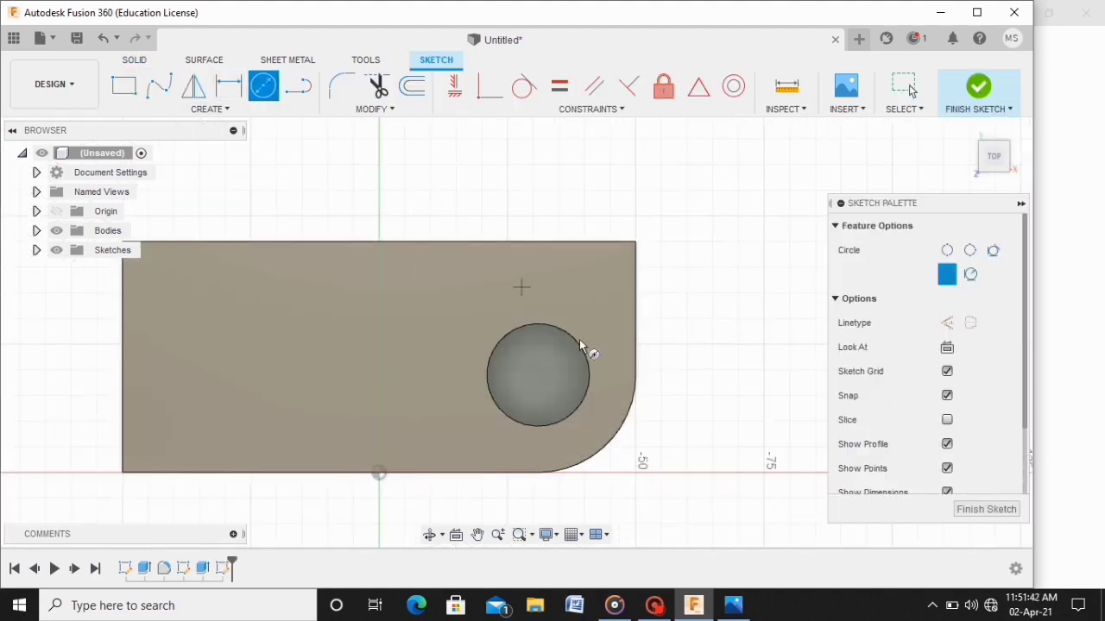
left_click(538, 374)
left_click(229, 86)
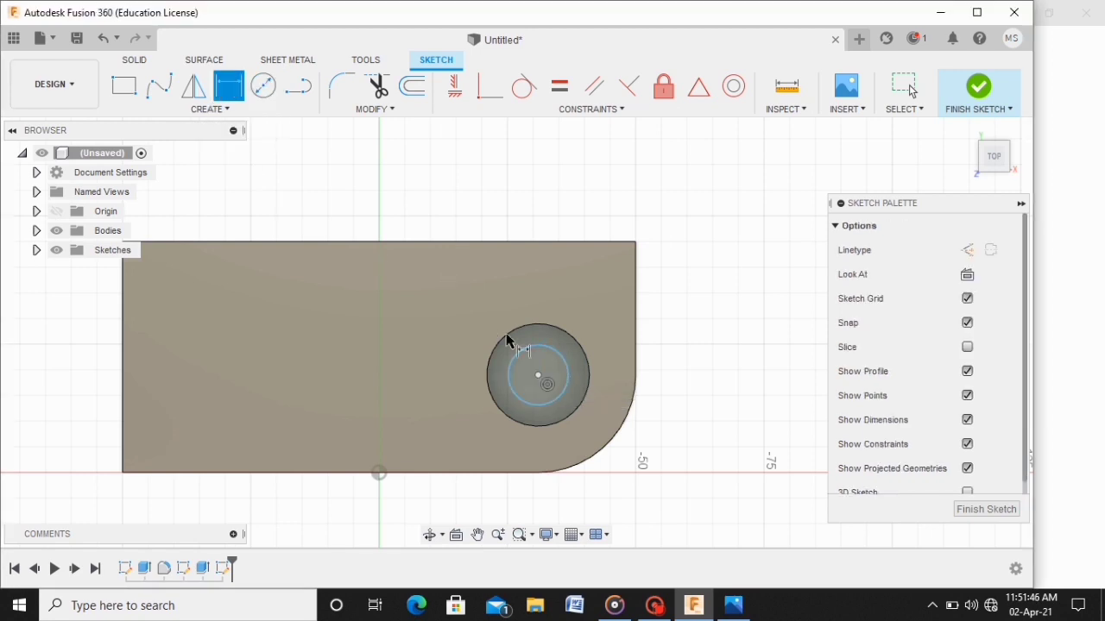
left_click(560, 355)
left_click(690, 328)
type("2")
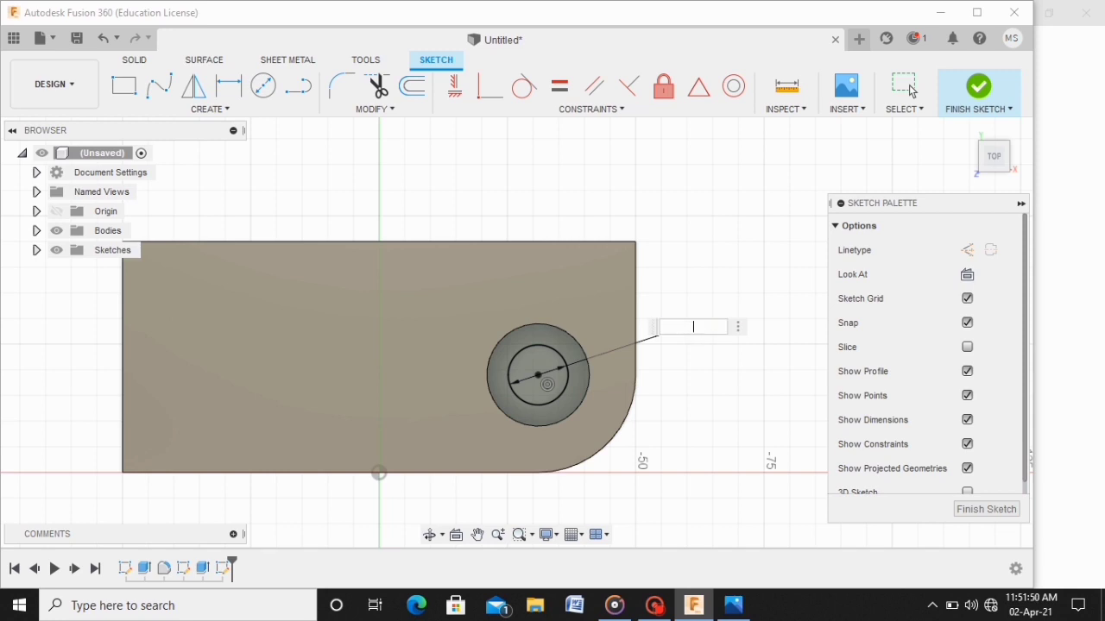
key("Return")
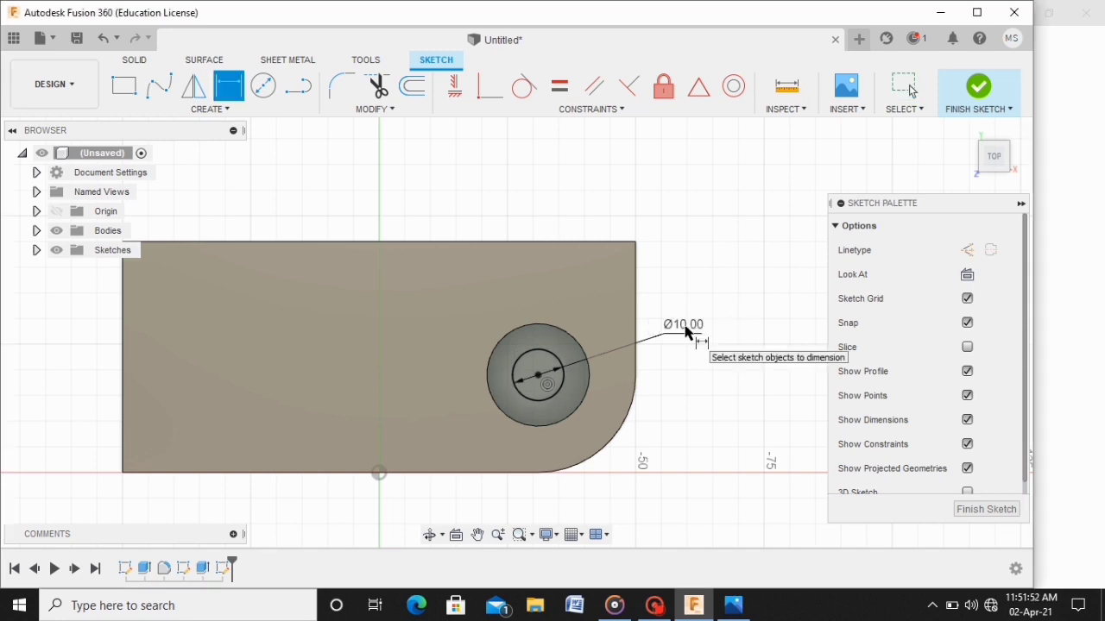
left_click(981, 93)
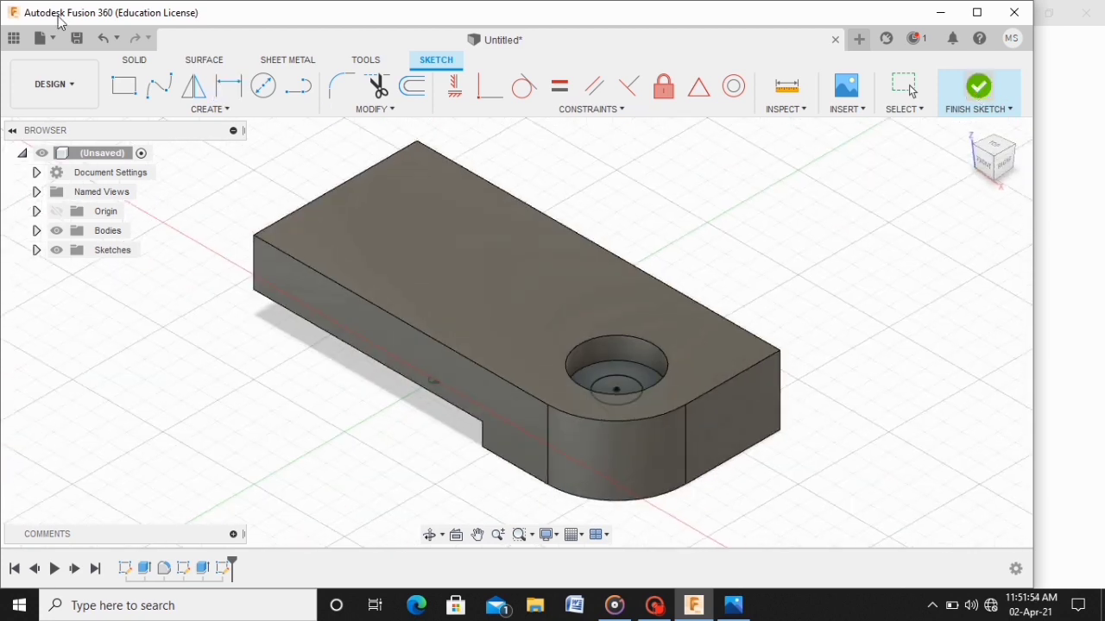
Step: Extrude the Ø10 circle down through the base as a cut
left_click(161, 84)
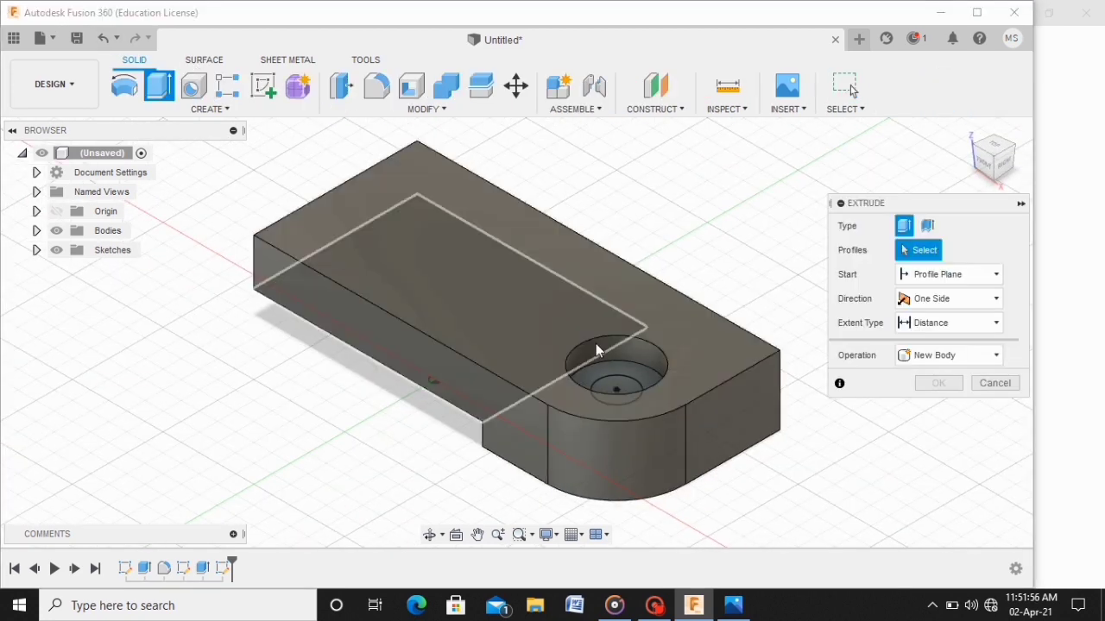
left_click(625, 387)
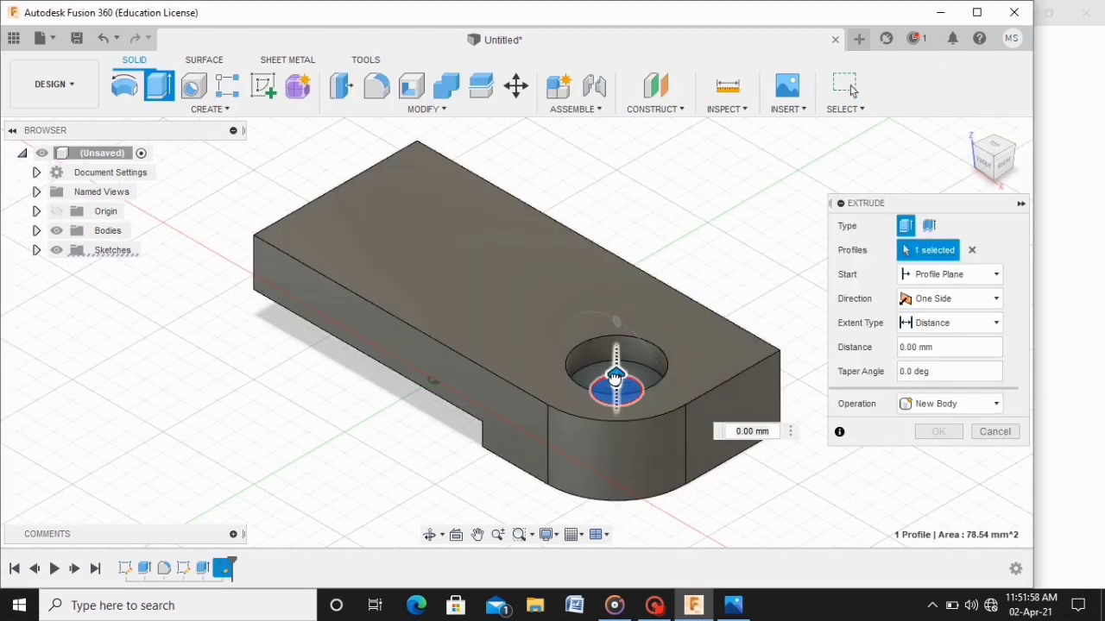
left_click_drag(626, 386, 618, 525)
left_click(937, 456)
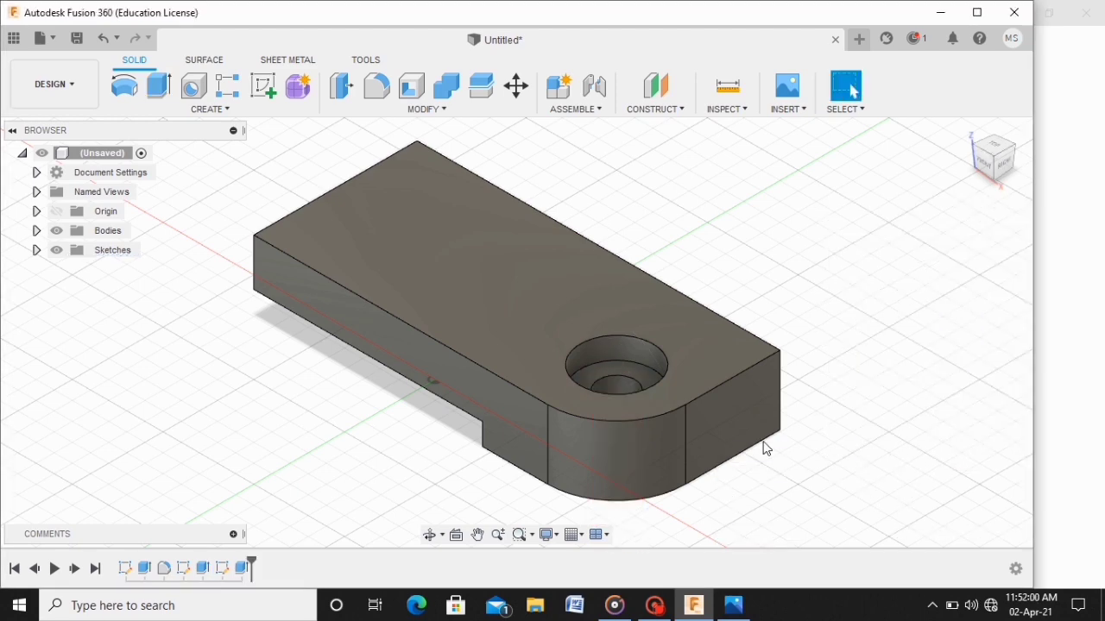
scroll(710, 397, "down", 3)
Step: Turn on Constrained Orbit and rotate the view to look at the bracket's back side
scroll(673, 370, "up", 3)
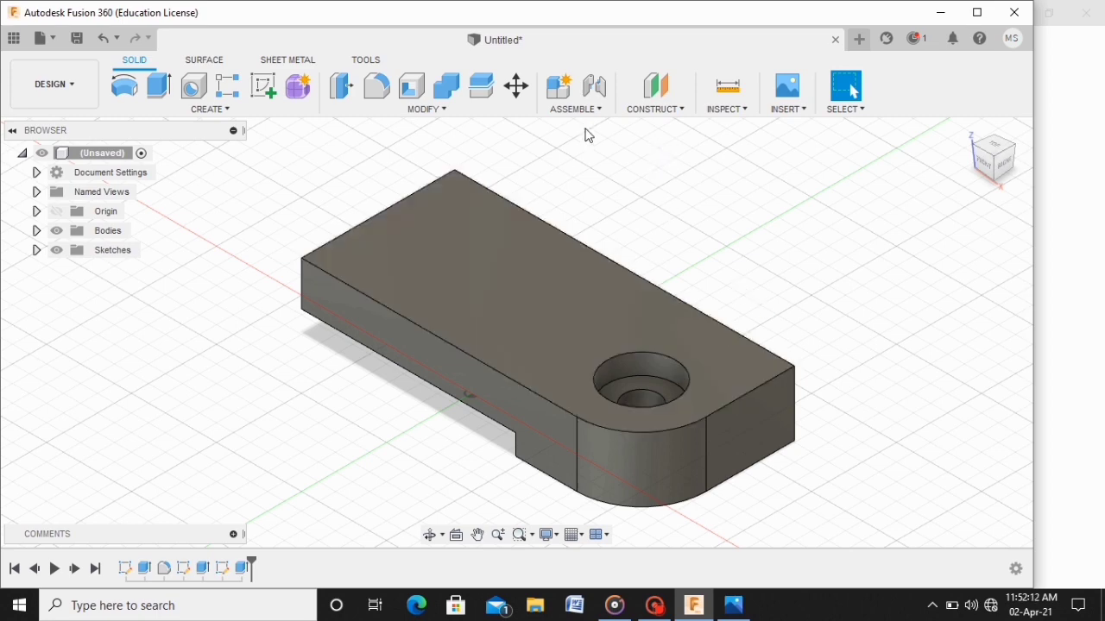
left_click(439, 535)
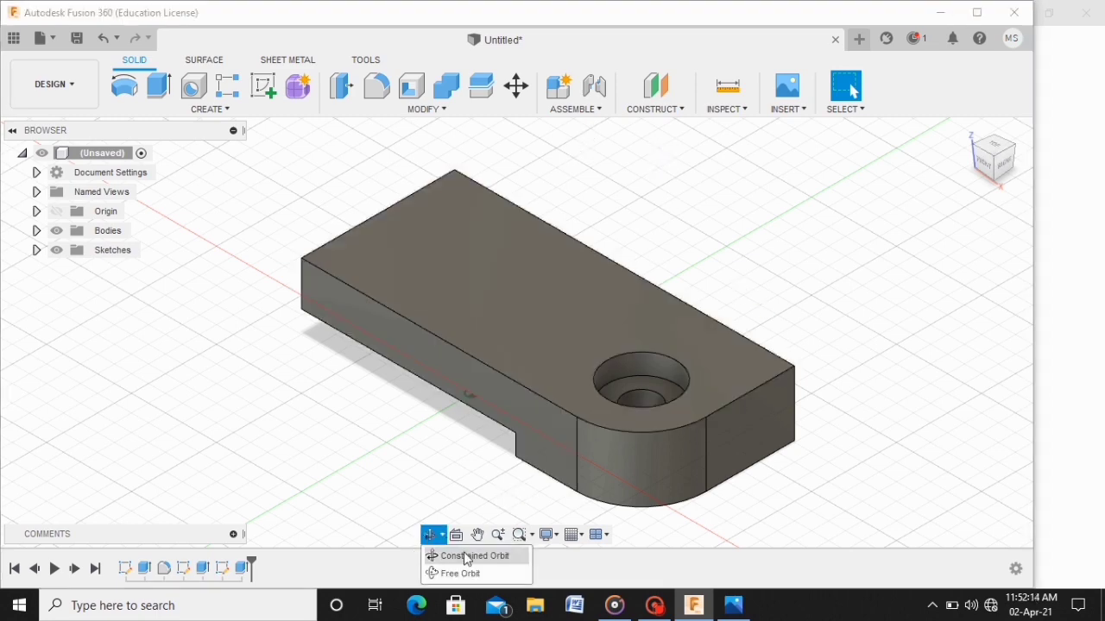
left_click(466, 556)
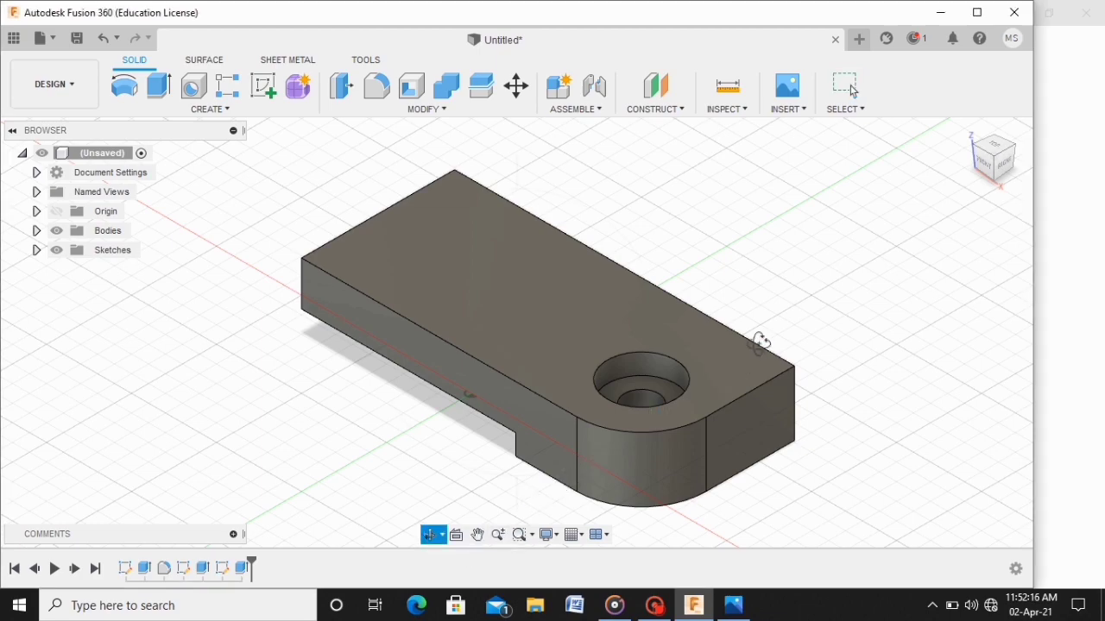
left_click_drag(759, 342, 561, 325)
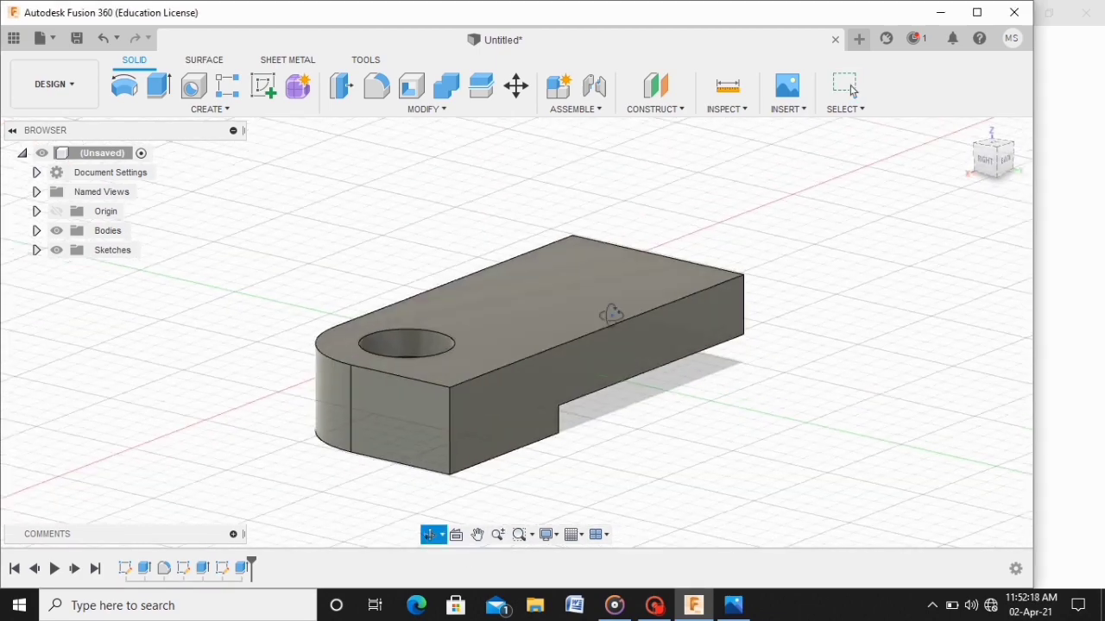
Step: Sketch on the base's back face with a 3-point rectangle from its top-right corner
left_click(263, 85)
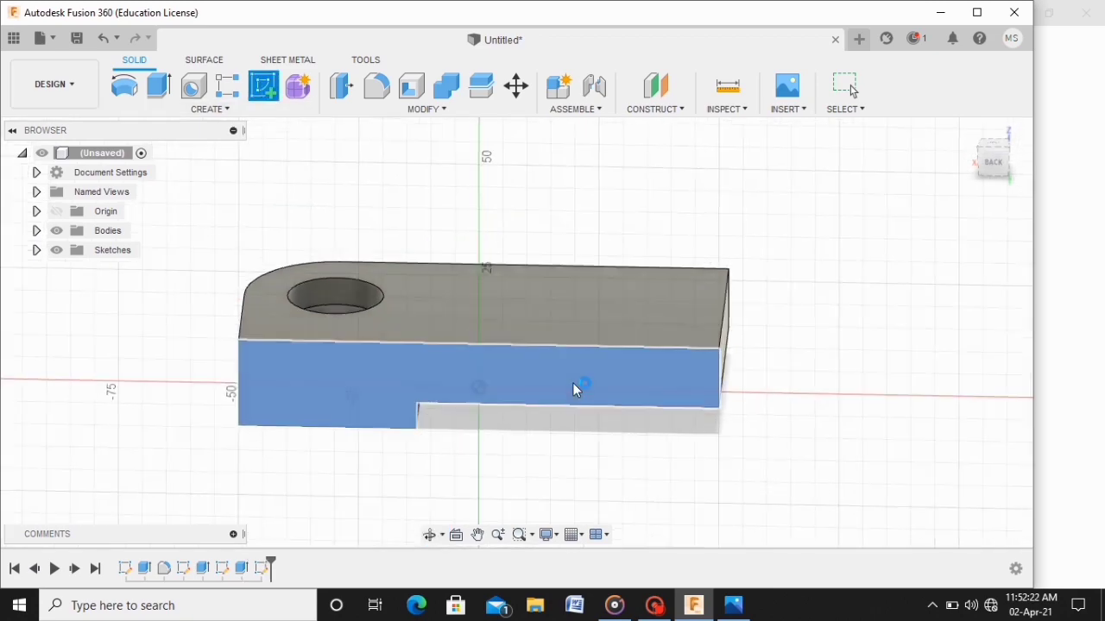
left_click(573, 385)
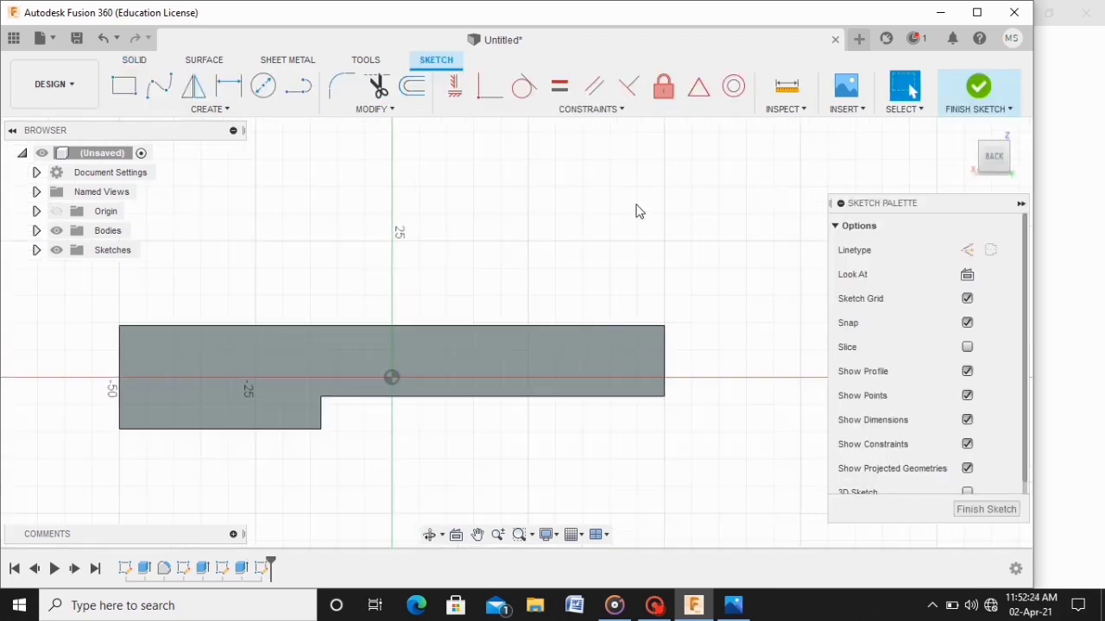
left_click(299, 95)
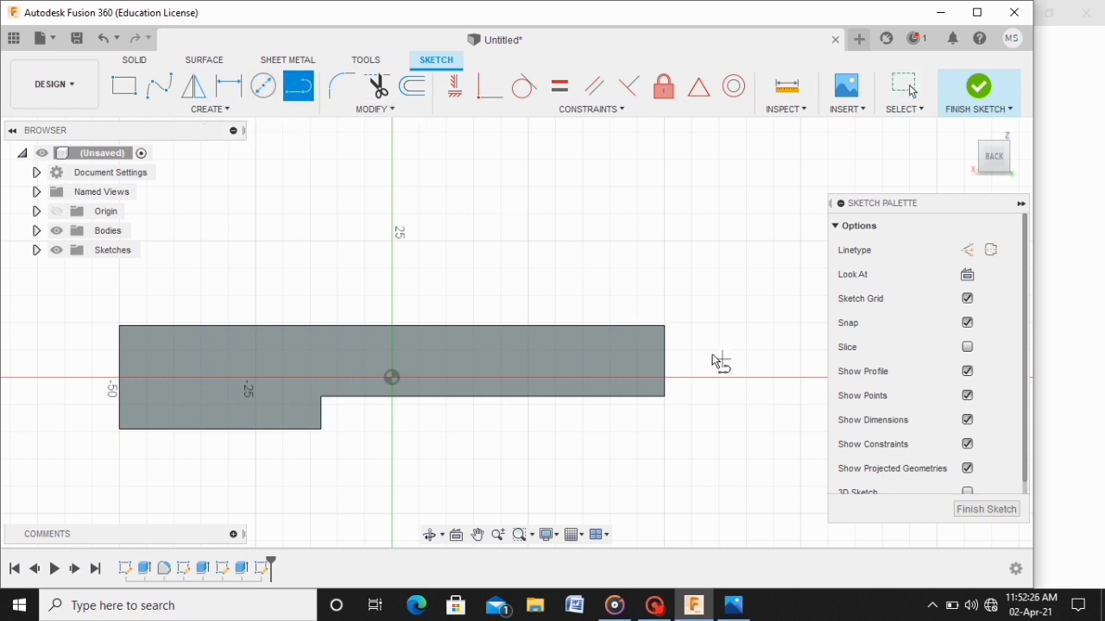
left_click(665, 327)
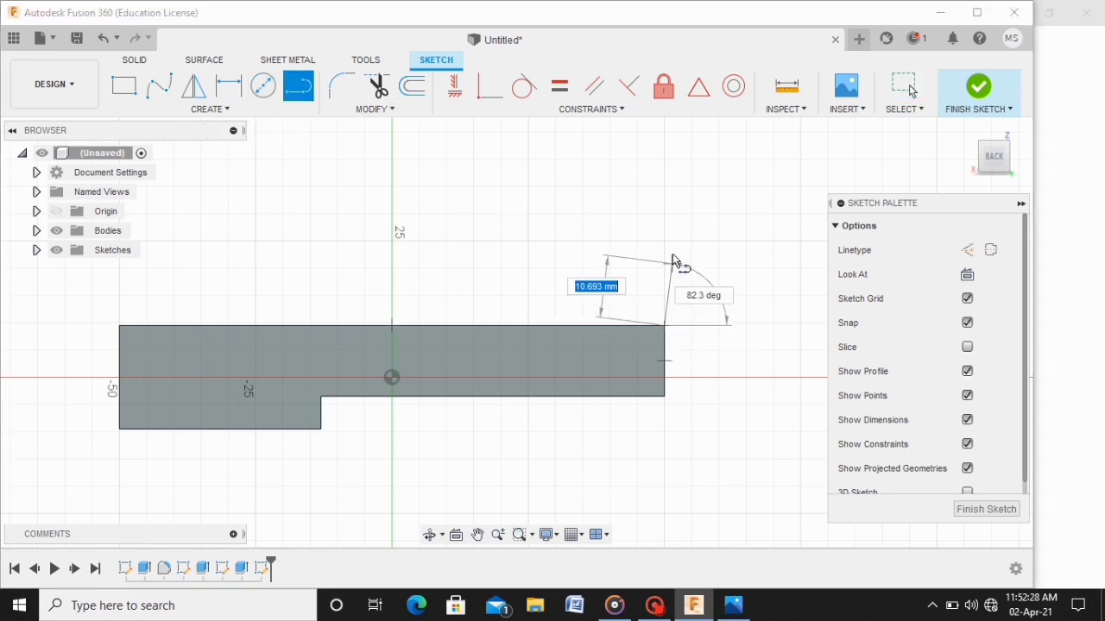
left_click(665, 174)
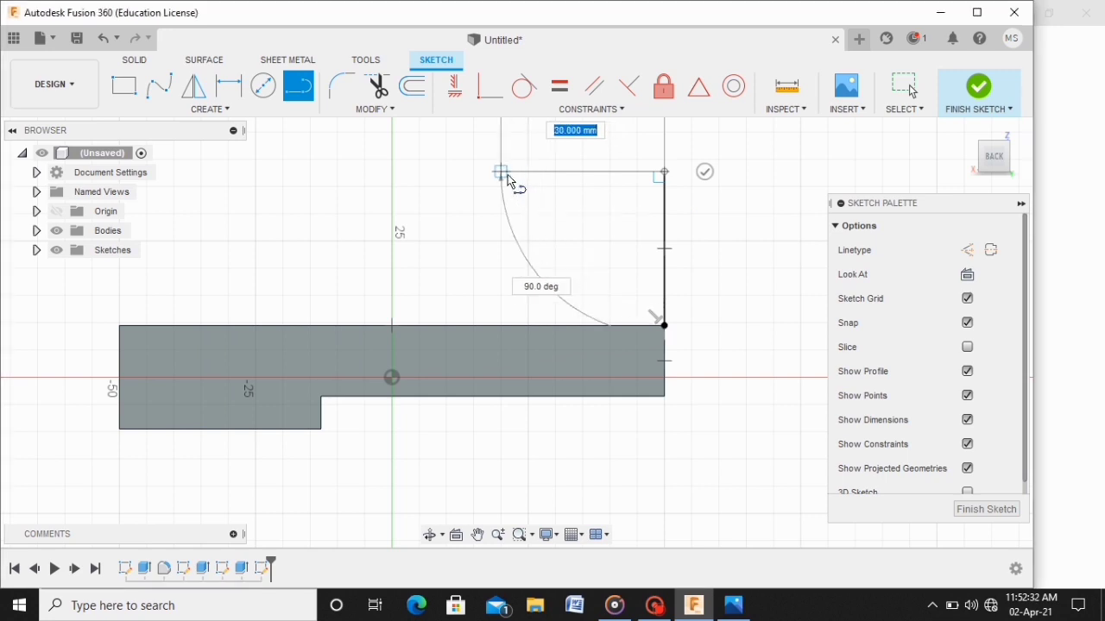
left_click(500, 325)
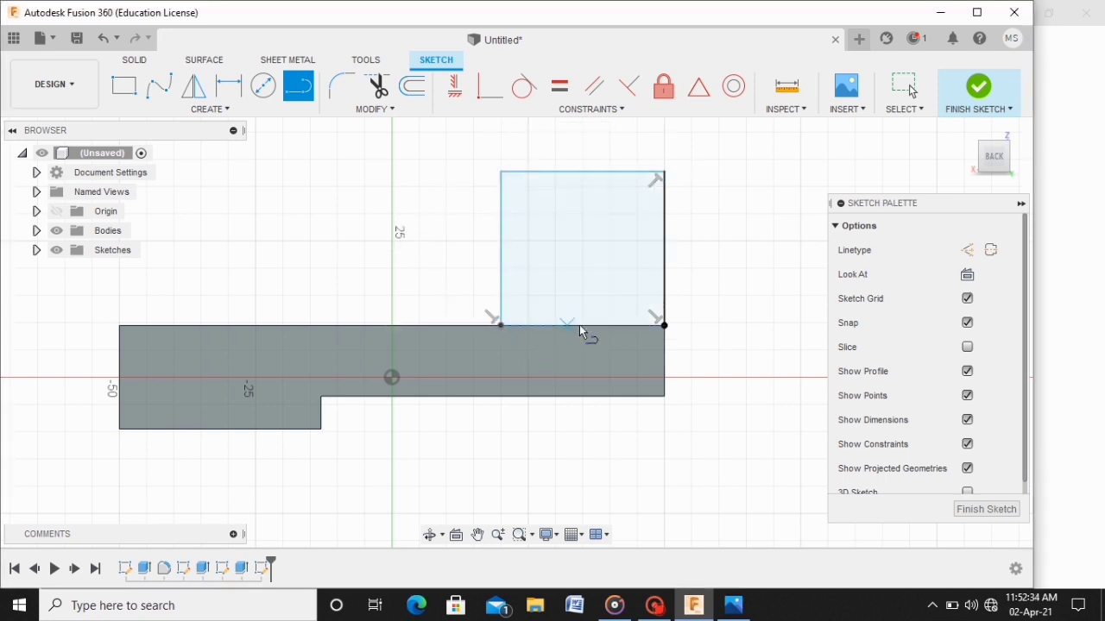
left_click(664, 327)
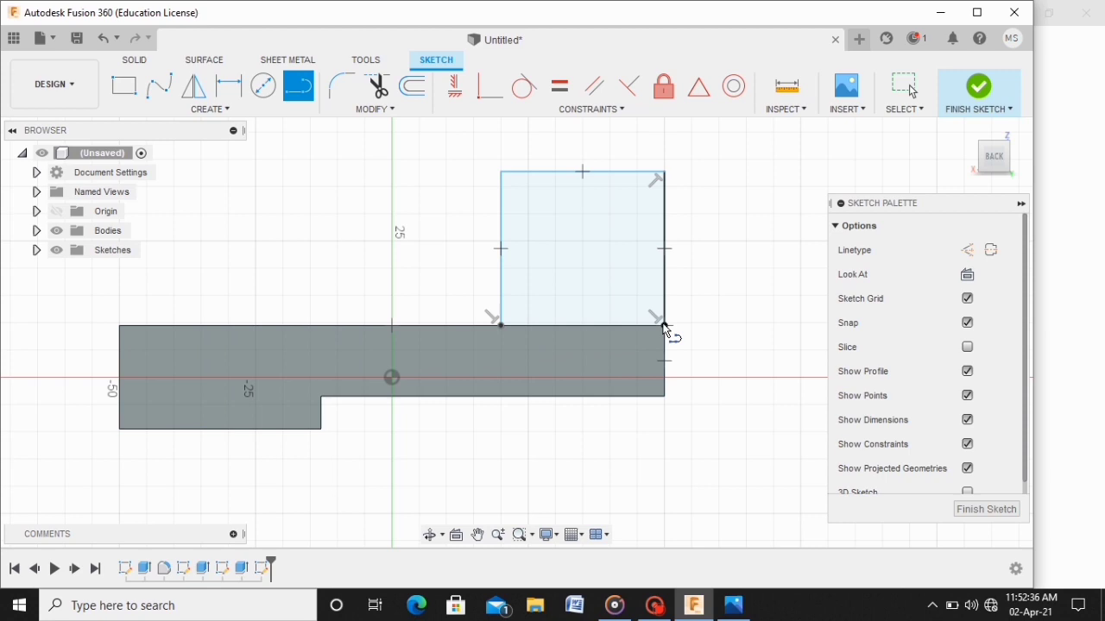
right_click(719, 296)
left_click(765, 302)
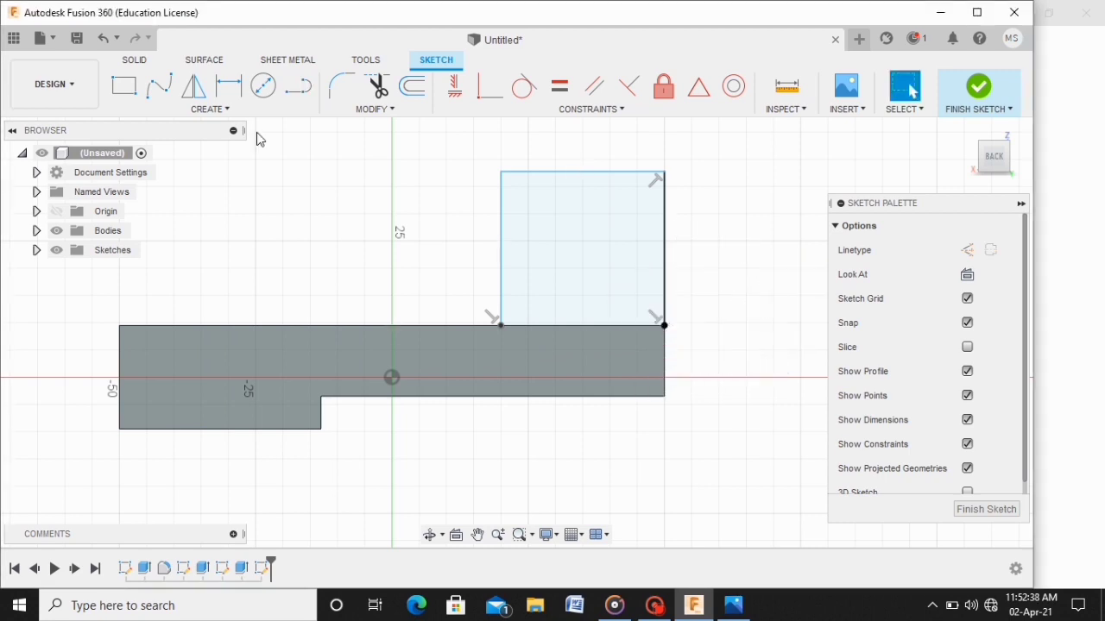
Step: Dimension the rectangle 38 mm tall and add a 30 mm width dimension below it
left_click(229, 86)
left_click(501, 230)
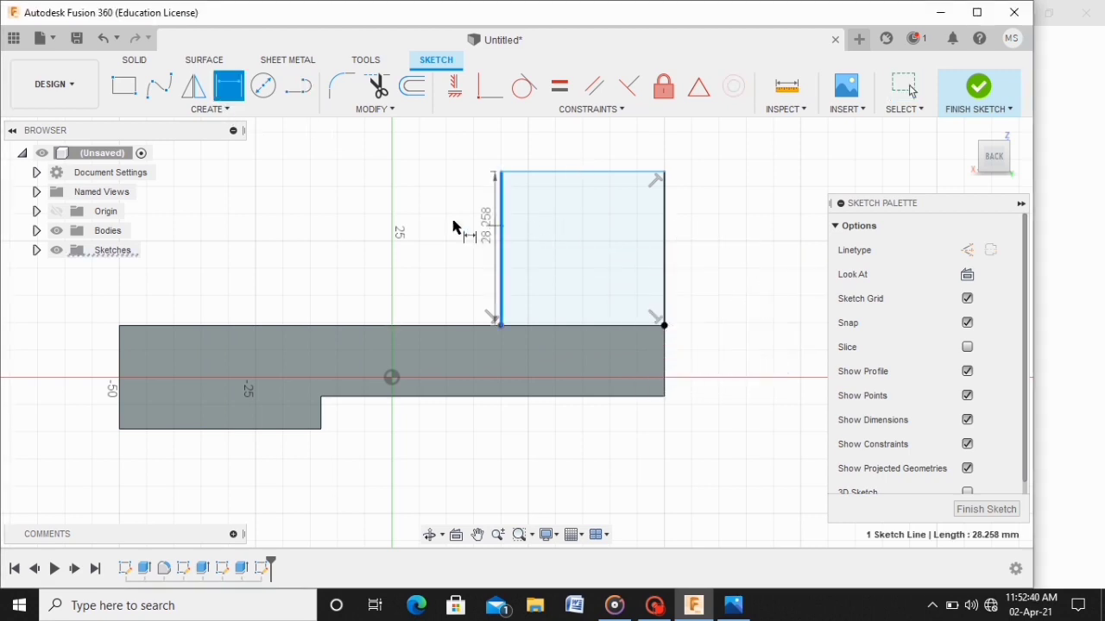
left_click(419, 222)
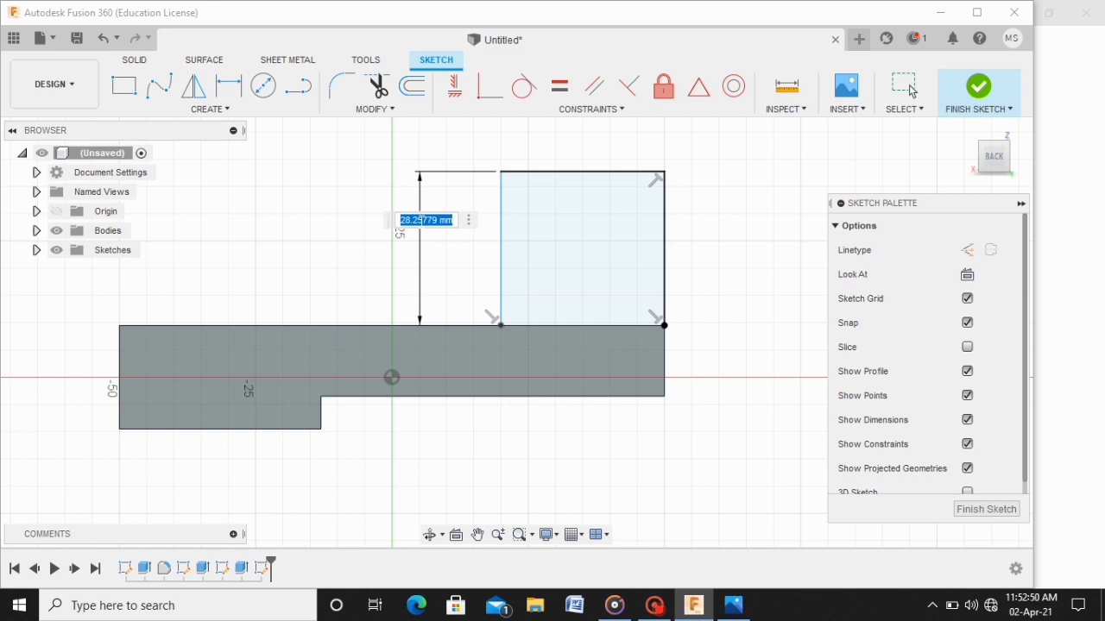
type("1")
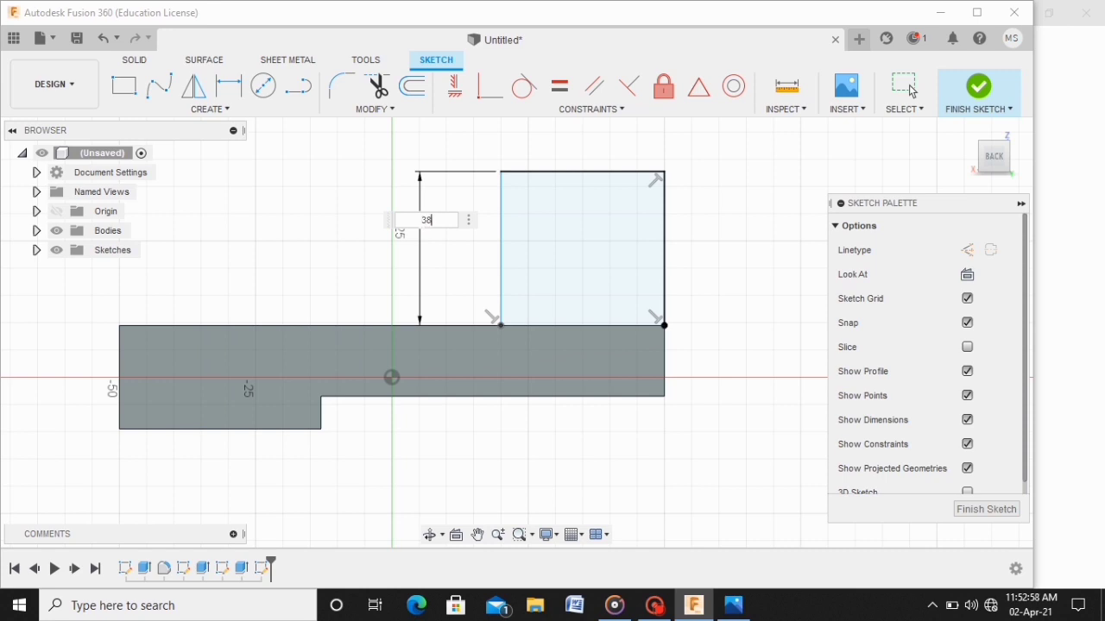
key("Return")
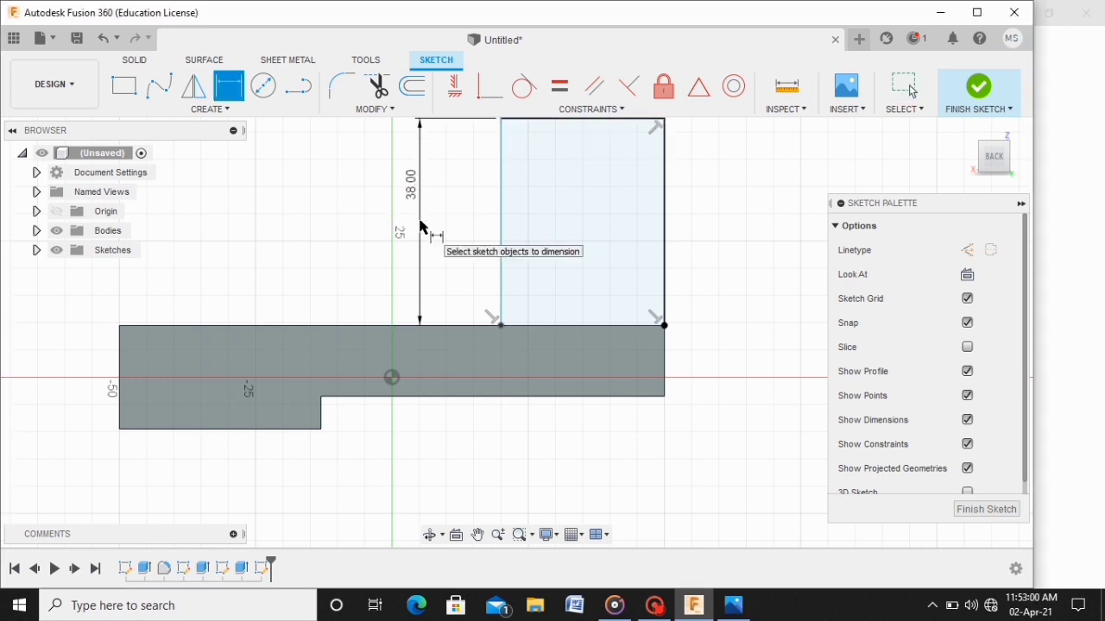
scroll(640, 259, "down", 2)
scroll(671, 181, "down", 1)
scroll(683, 156, "down", 2)
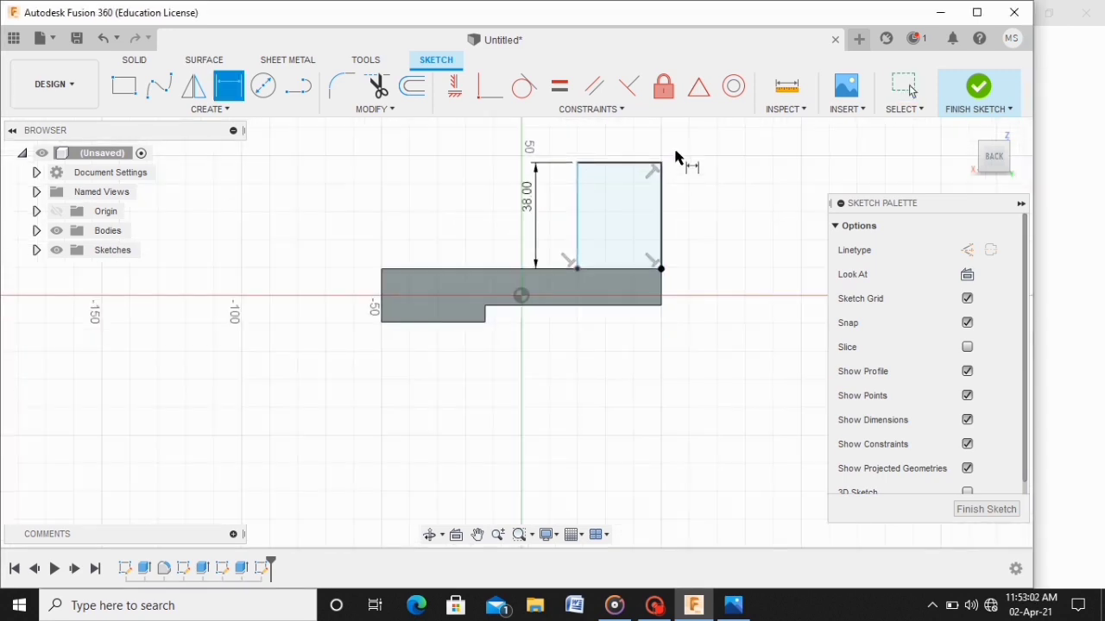
scroll(665, 152, "up", 2)
left_click(609, 172)
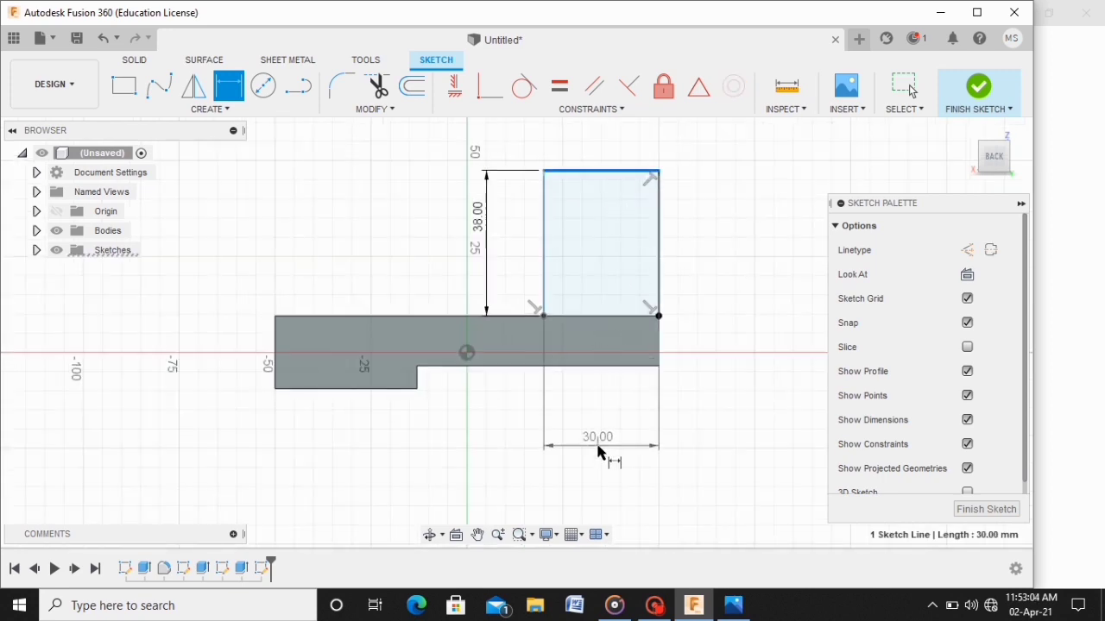
left_click(604, 449)
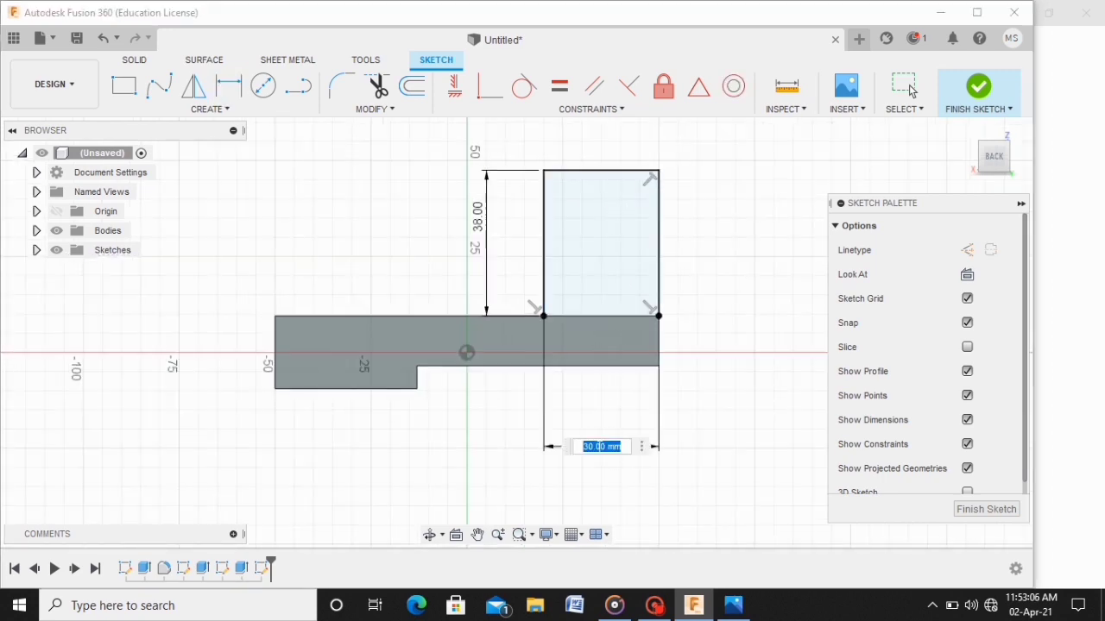
Step: Set the upright's width to 38 mm and draw a circle centred on its top-edge midpoint
type("38")
key("Return")
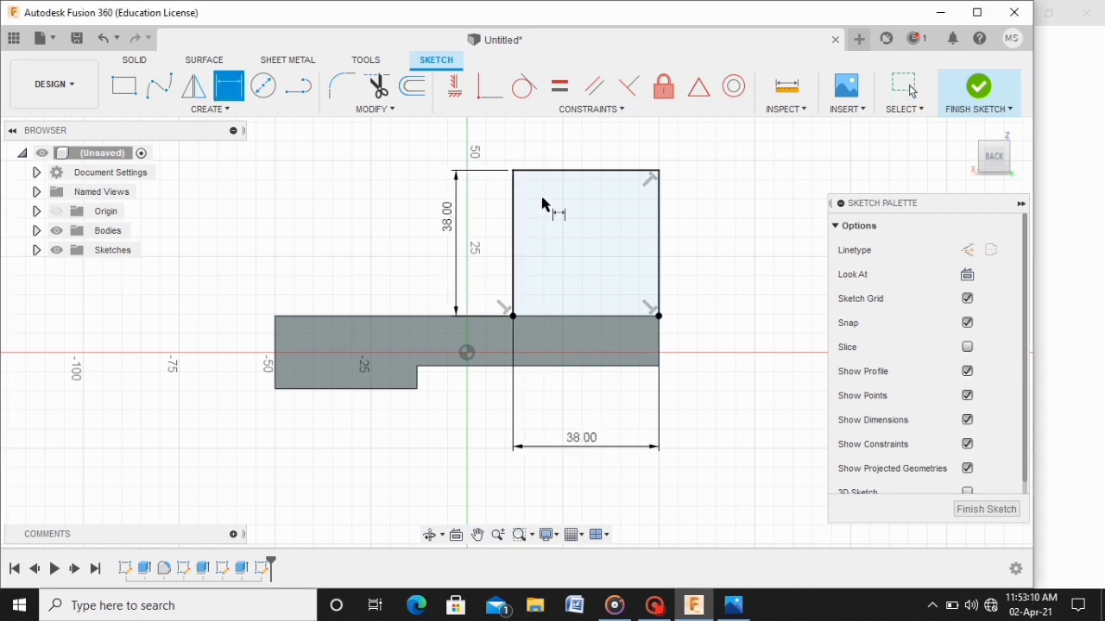
left_click(263, 86)
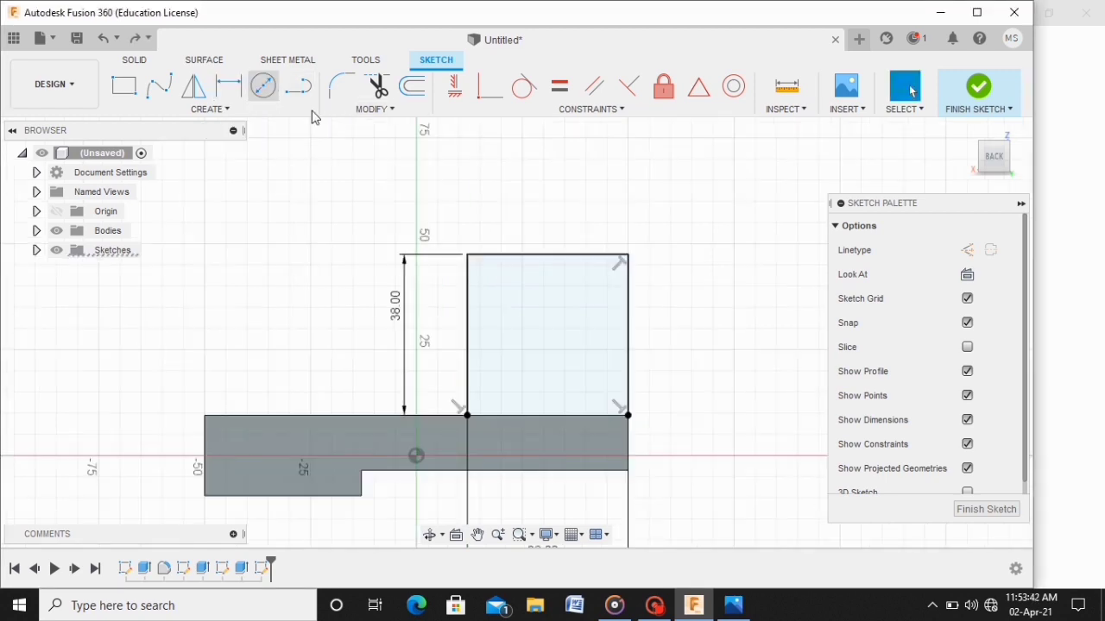
left_click(547, 255)
left_click(629, 259)
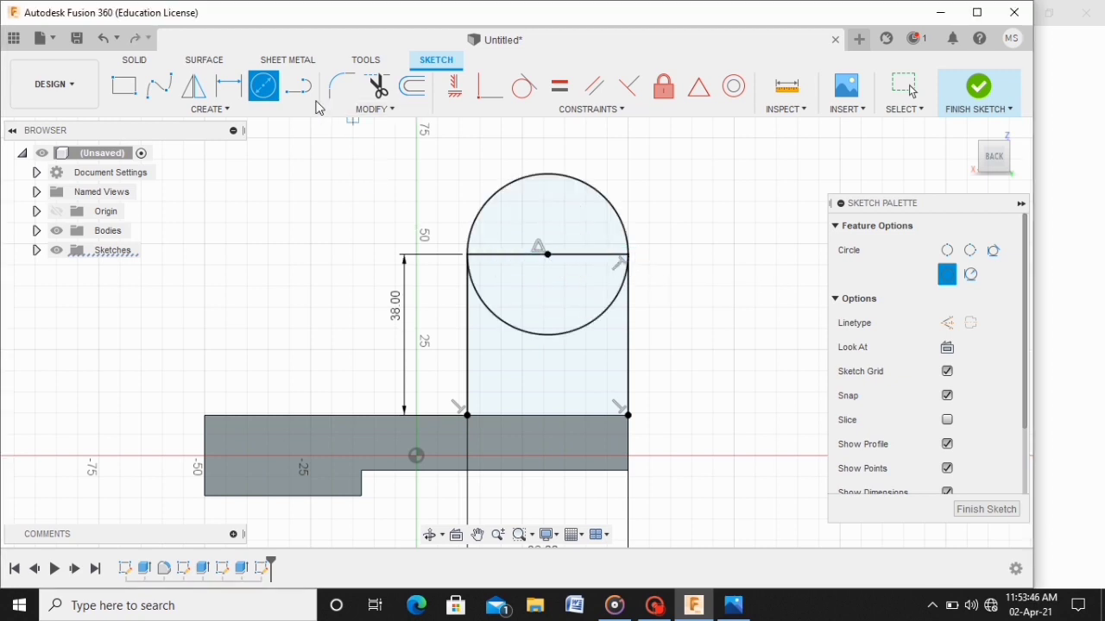
Step: Trim away the circle's lower half and finish the sketch
left_click(376, 86)
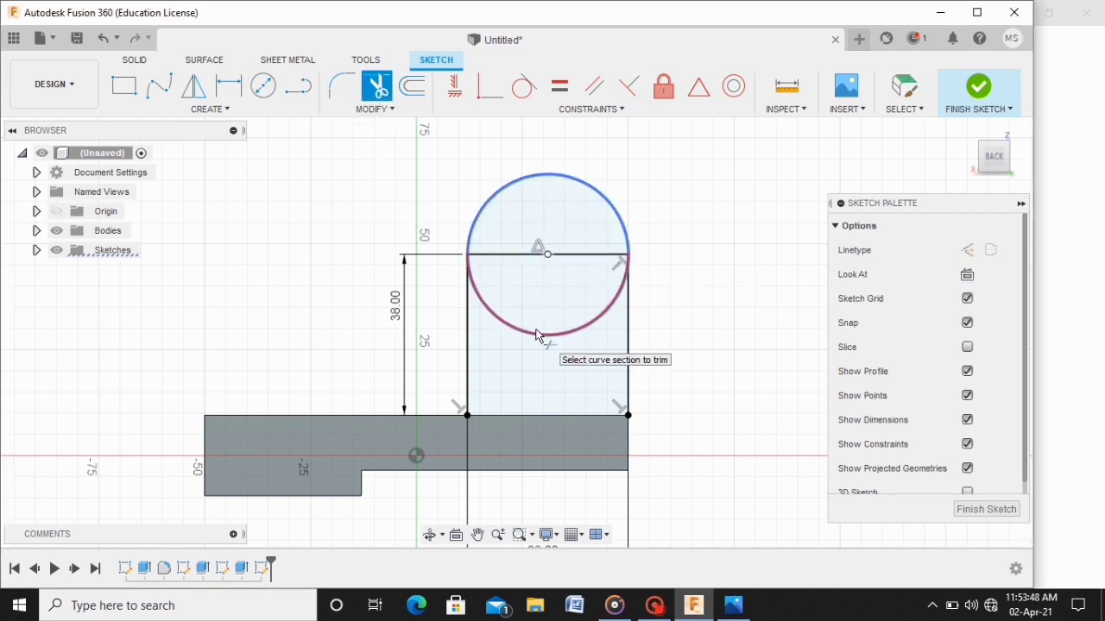
left_click(536, 331)
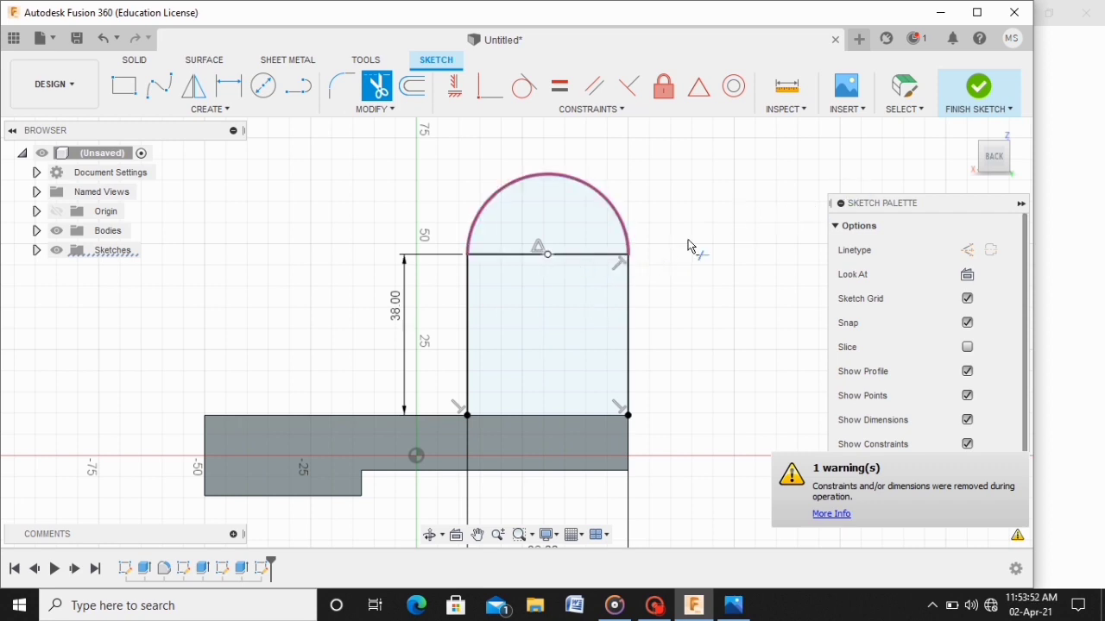
left_click(980, 89)
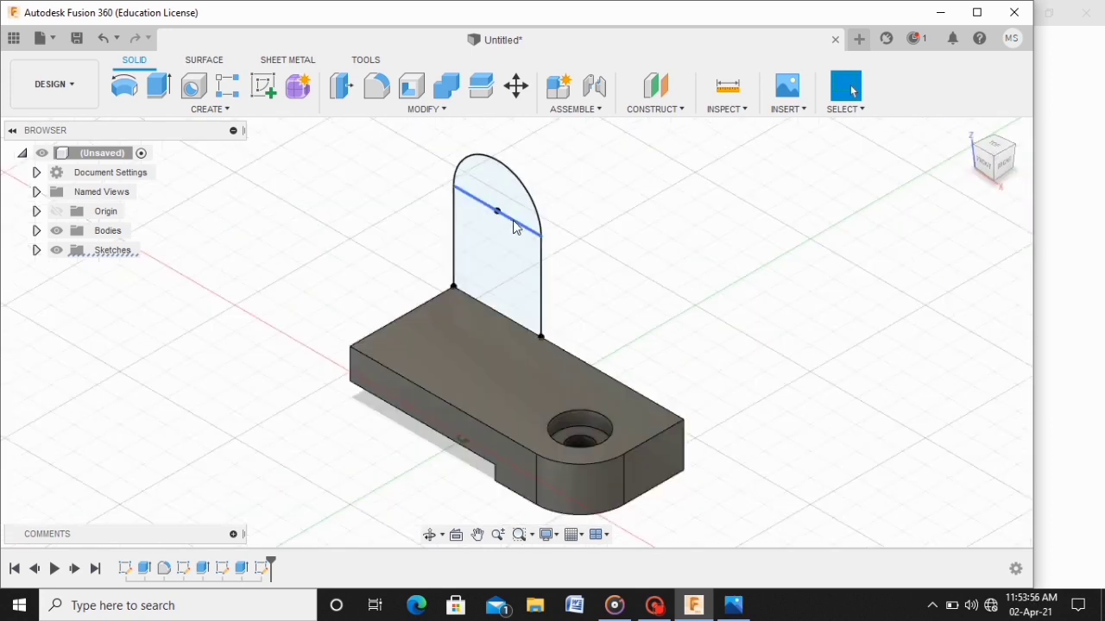
Step: Extrude the rectangle and semicircle profiles 19 mm, joined to the base
left_click(158, 84)
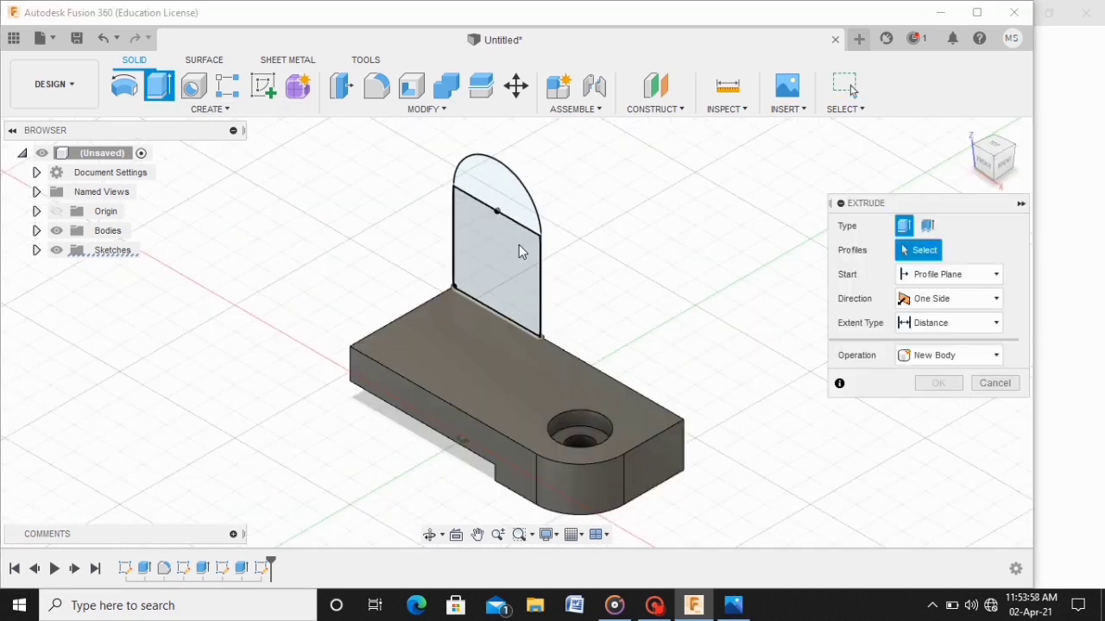
left_click(519, 244)
left_click(520, 209)
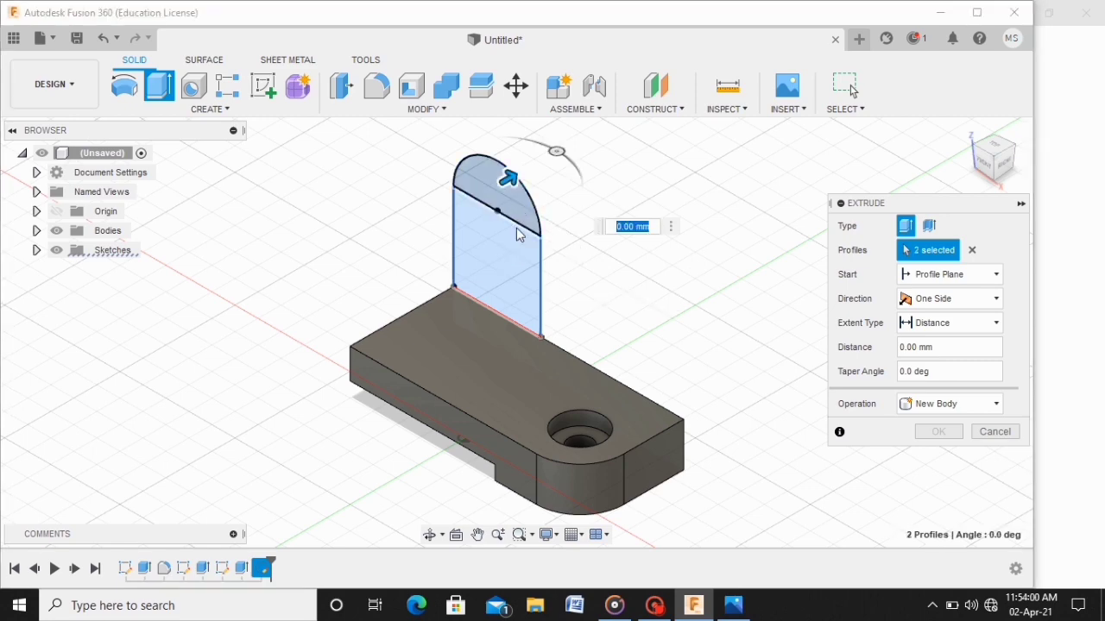
type("-20")
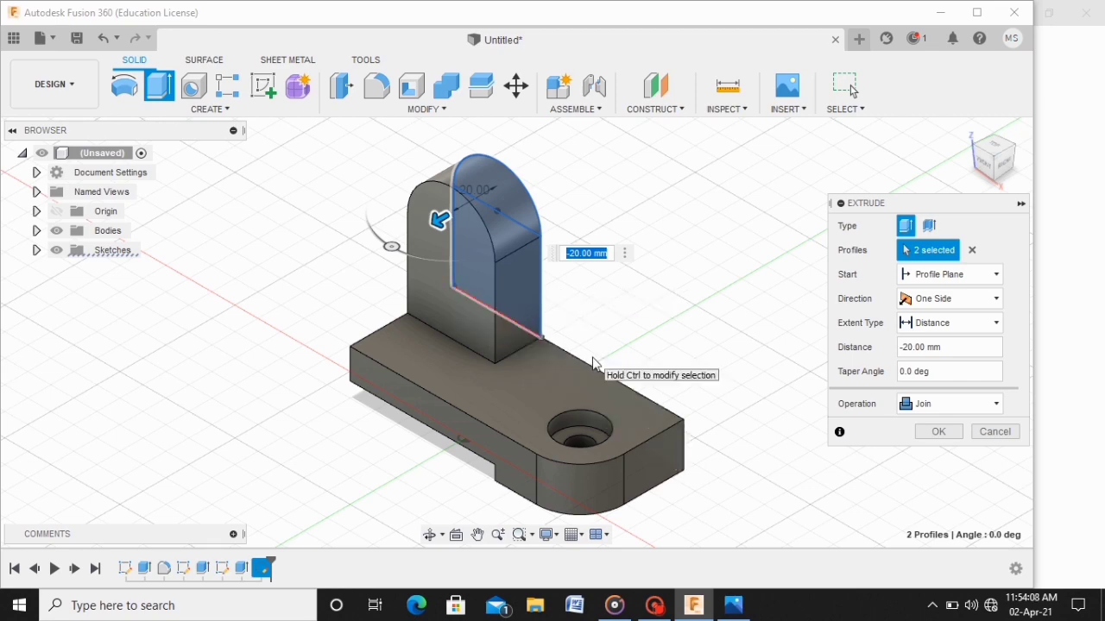
double_click(906, 347)
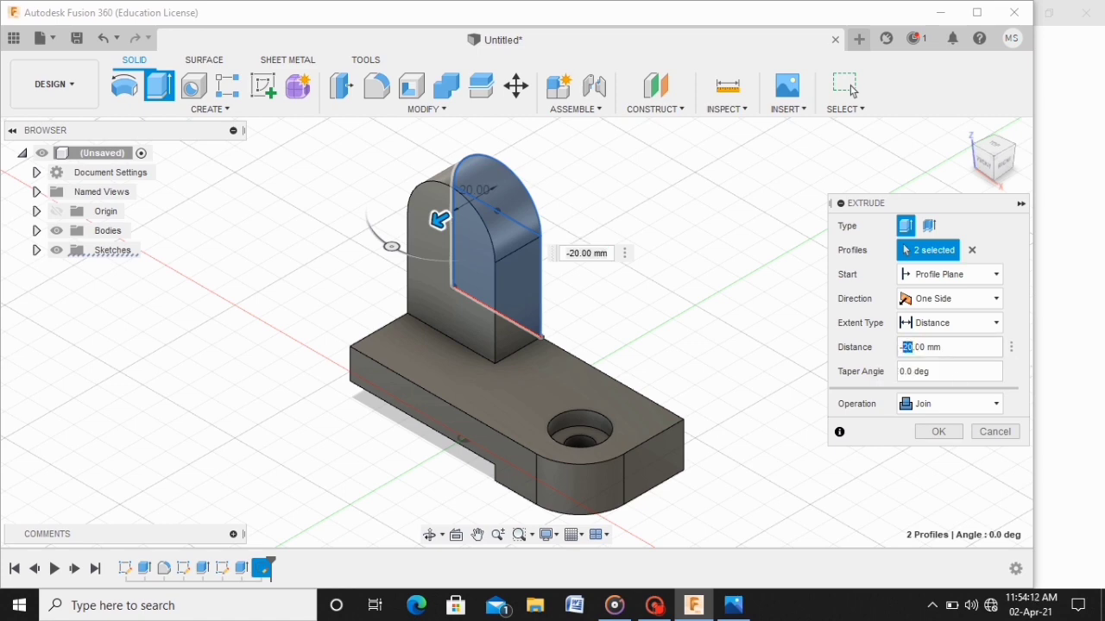
type("19")
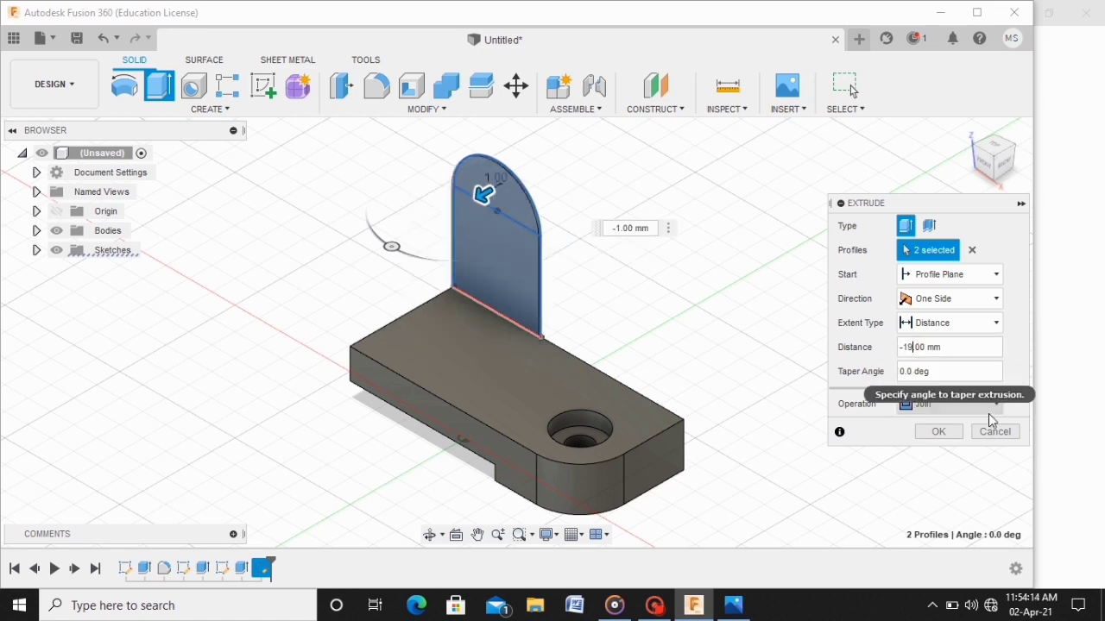
left_click(940, 433)
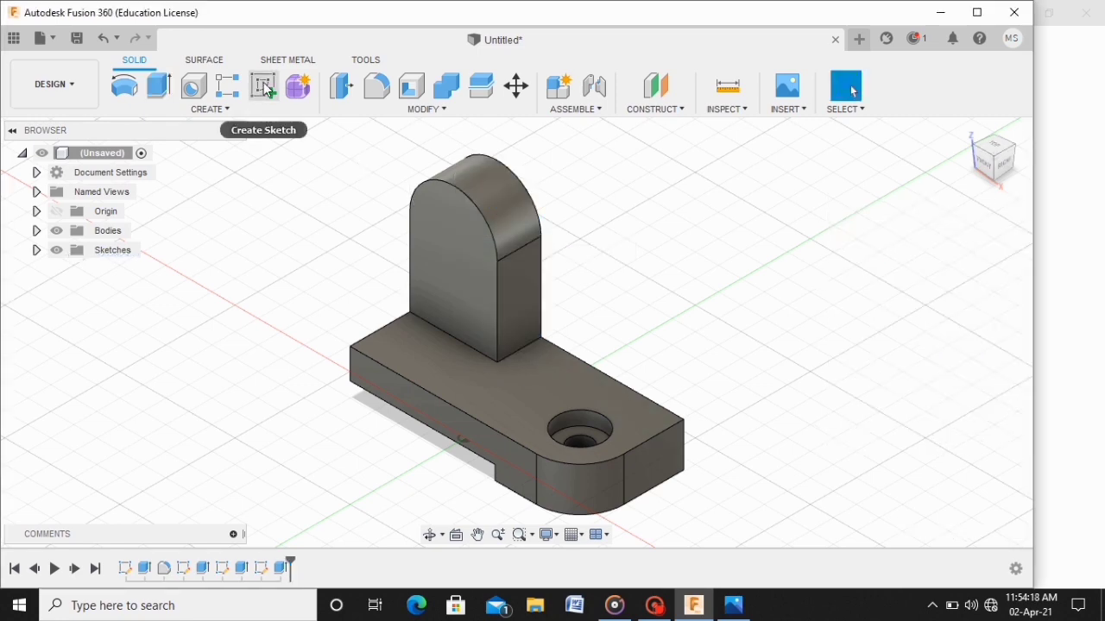
Step: Sketch a vertical centre-to-centre slot on the upright's front face
left_click(263, 85)
left_click(452, 226)
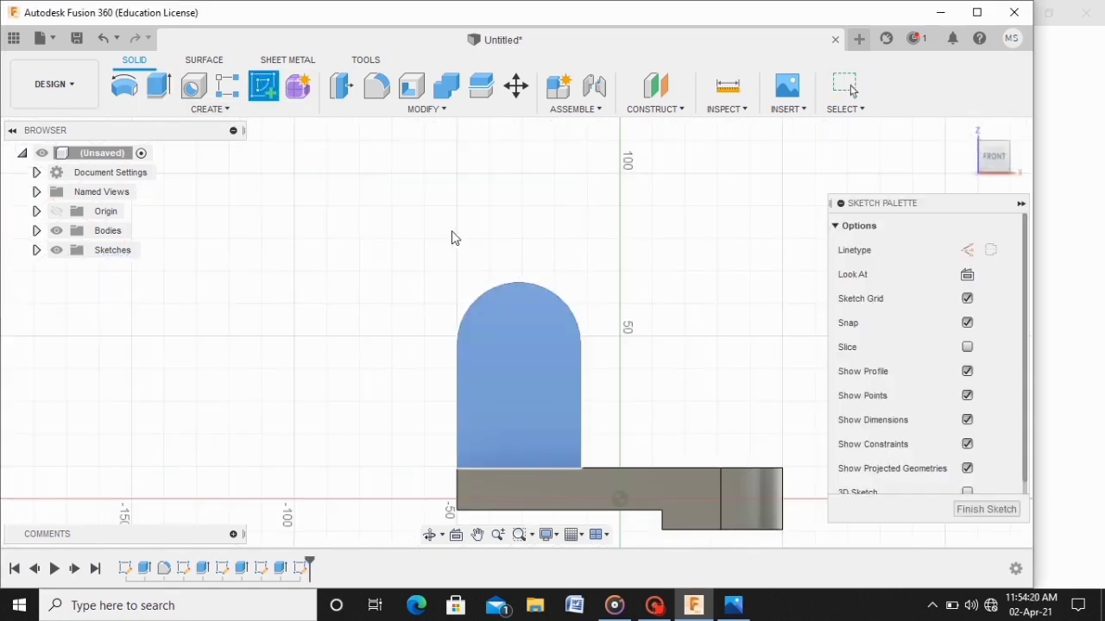
left_click(214, 114)
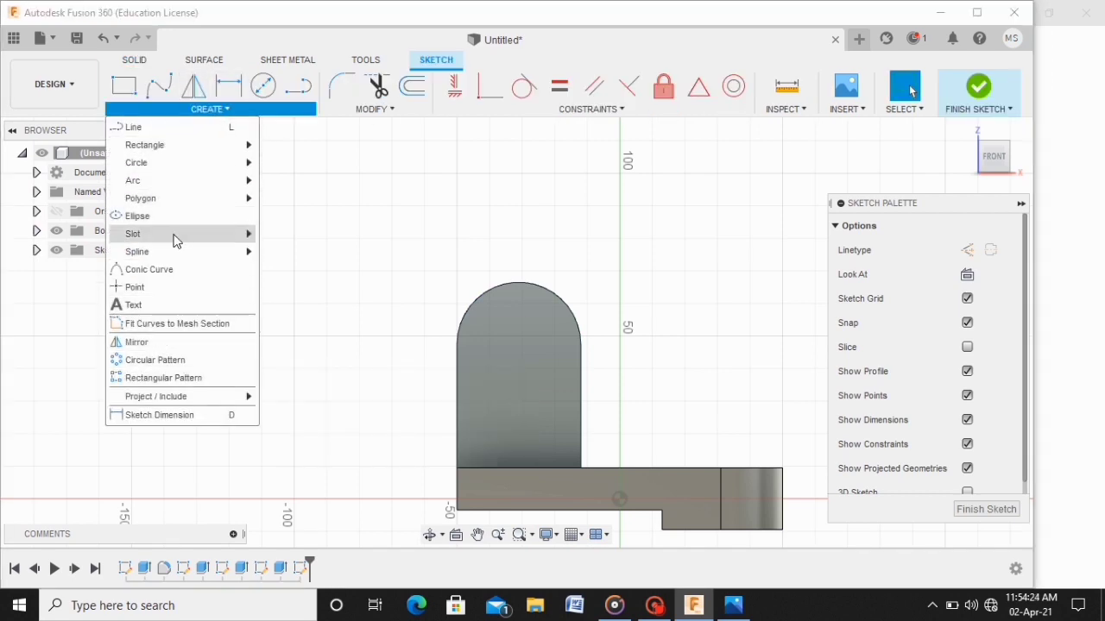
left_click(298, 231)
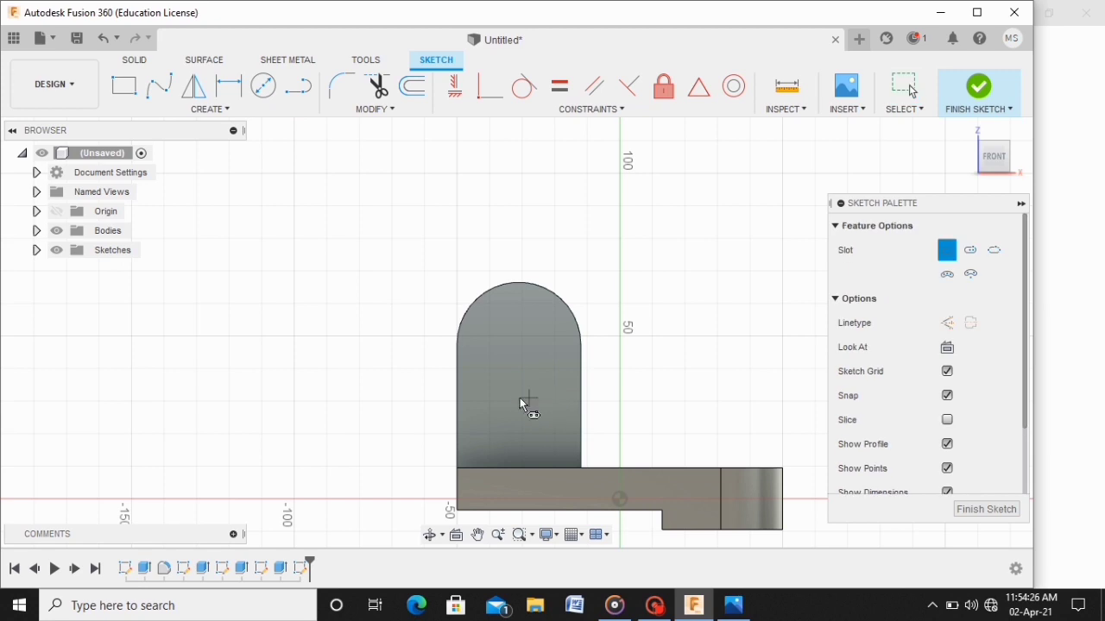
left_click(519, 344)
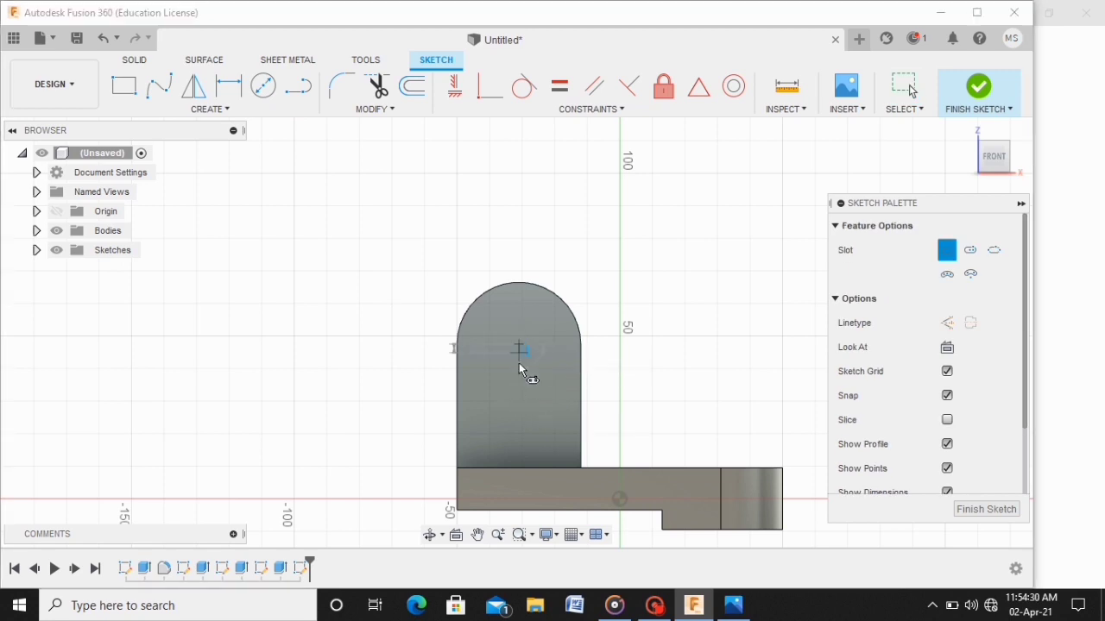
left_click(519, 388)
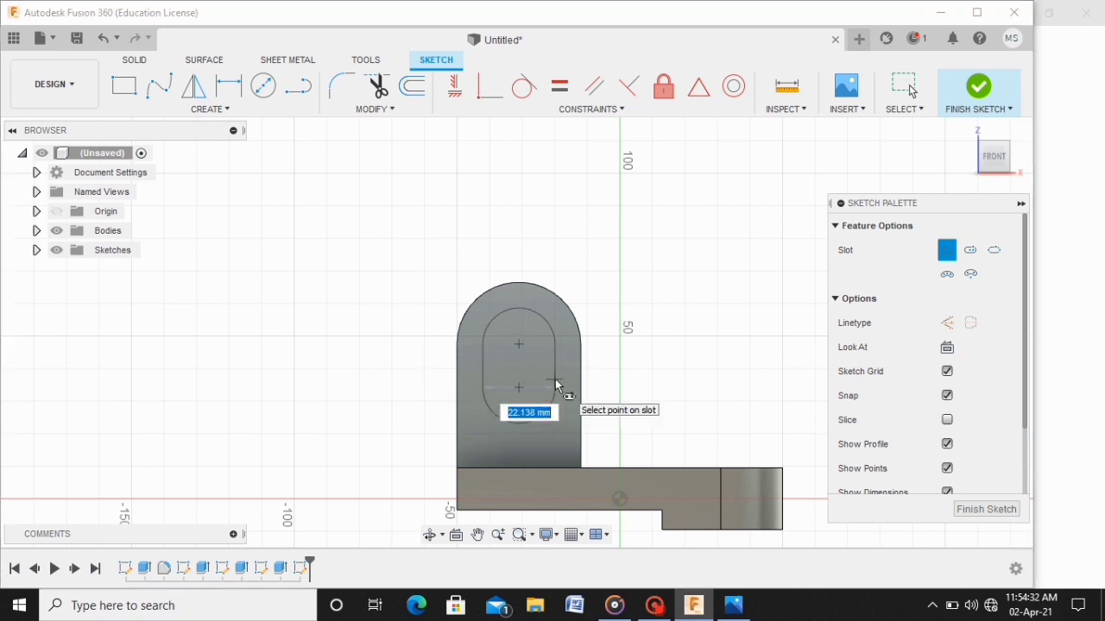
left_click(553, 379)
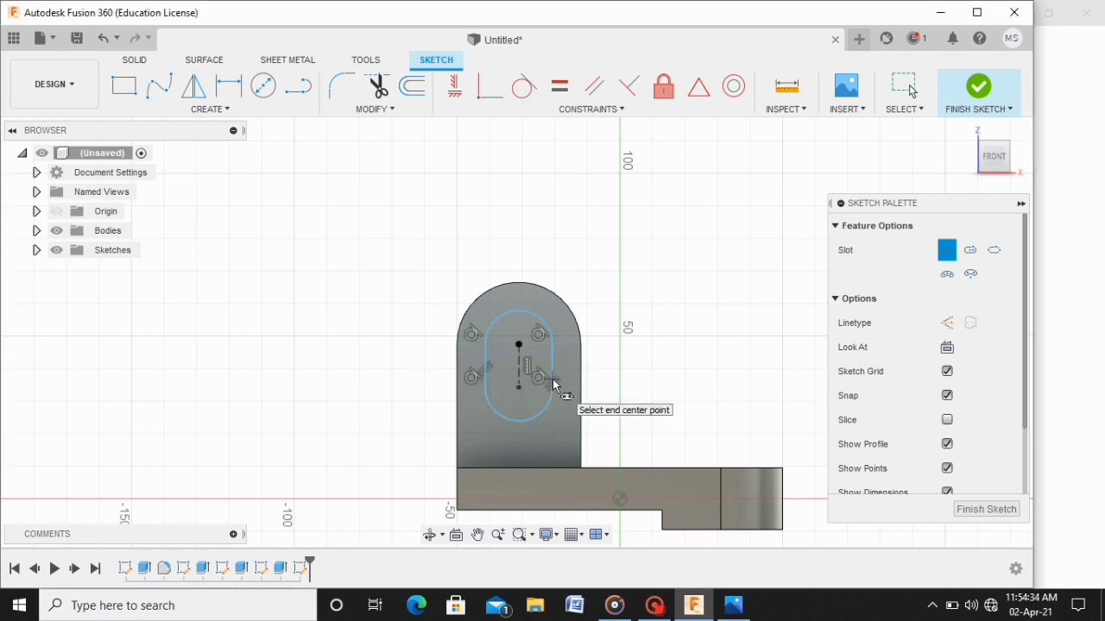
key("Escape")
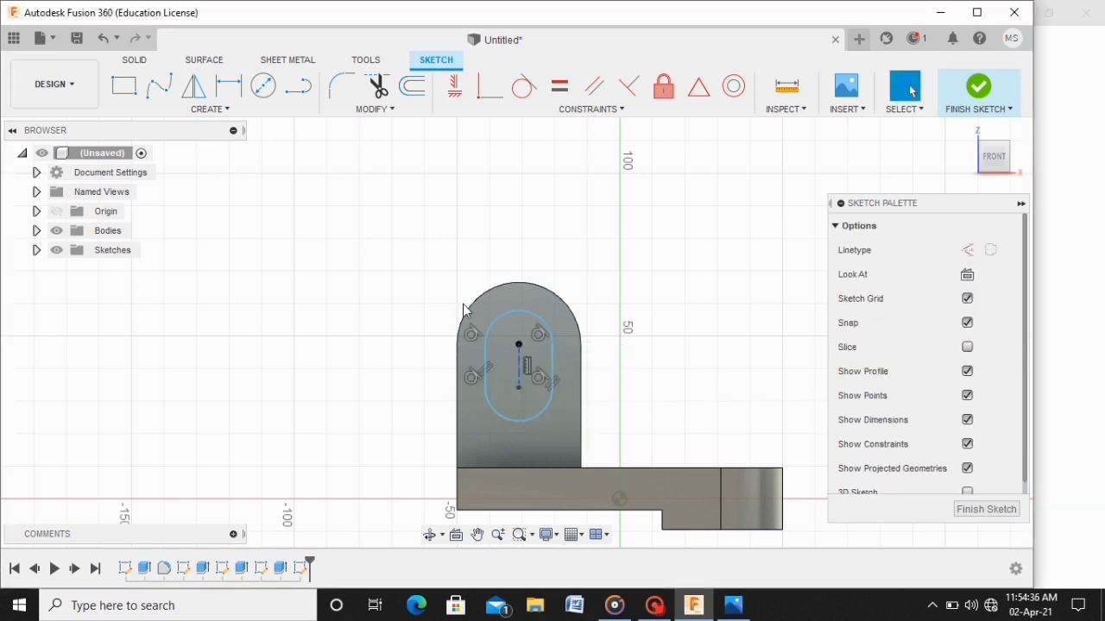
left_click(228, 85)
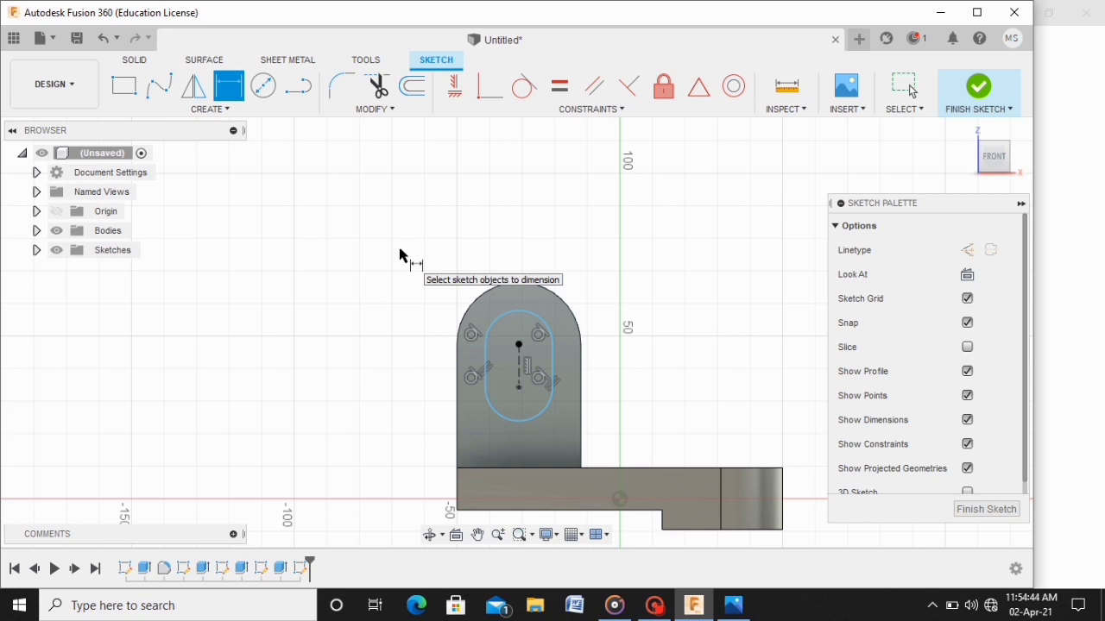
Step: Dimension the slot's straight side to 19 mm
left_click(556, 360)
left_click(612, 361)
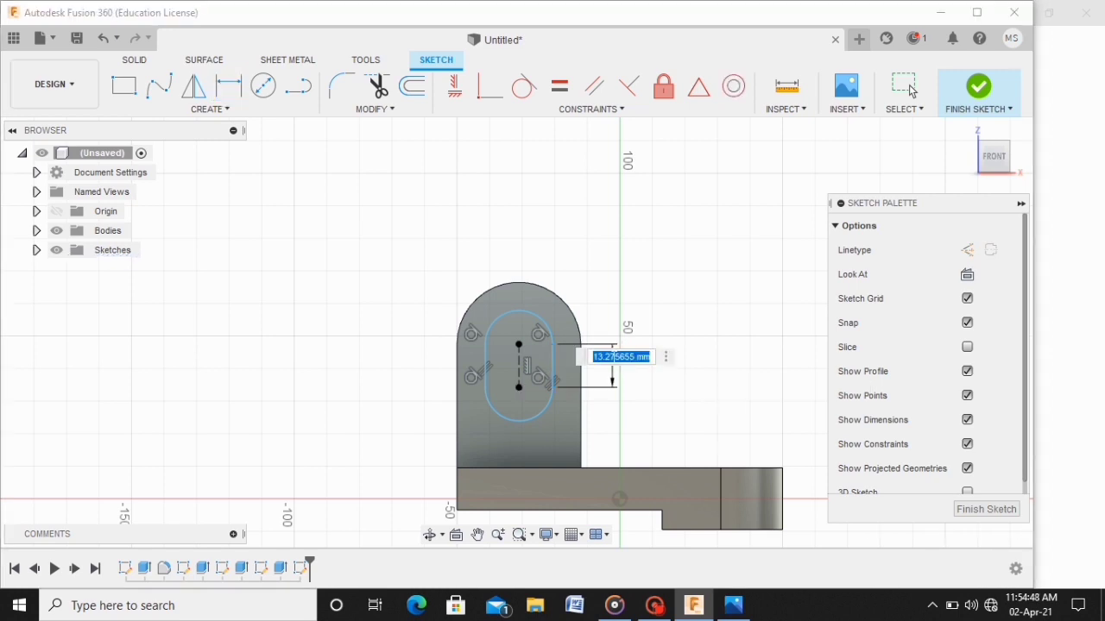
type("19")
key("Return")
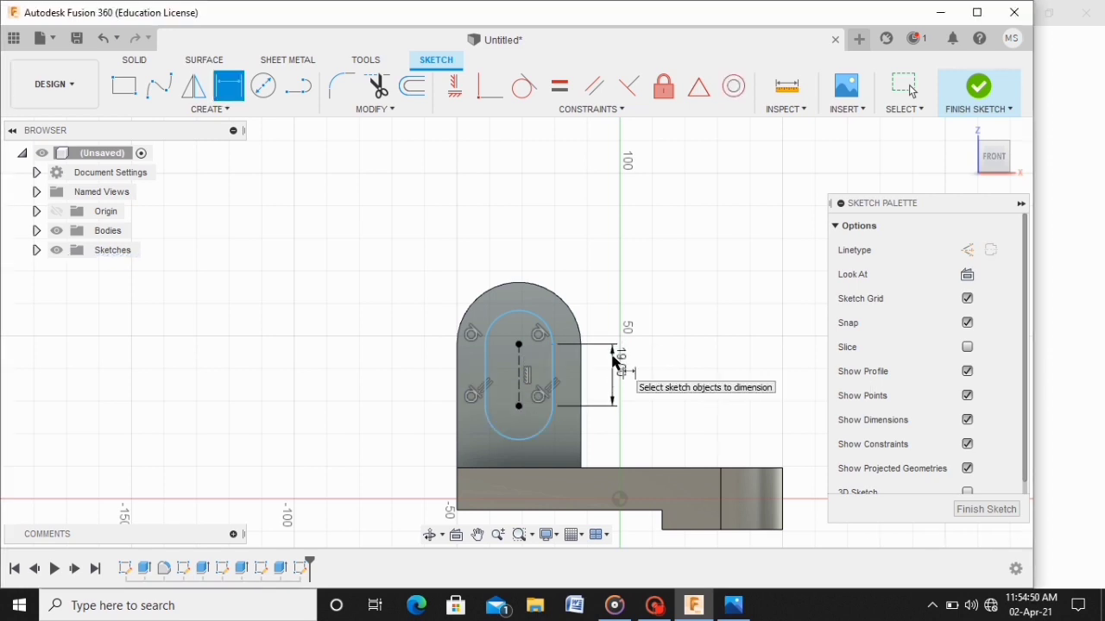
scroll(600, 379, "down", 3)
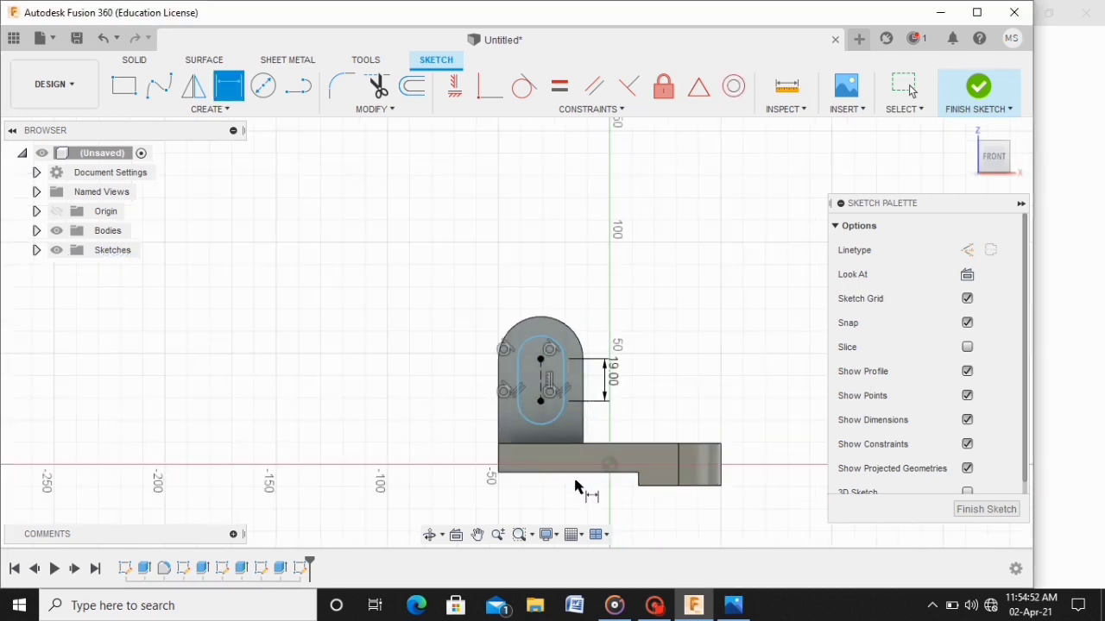
scroll(574, 486, "up", 2)
key("Escape")
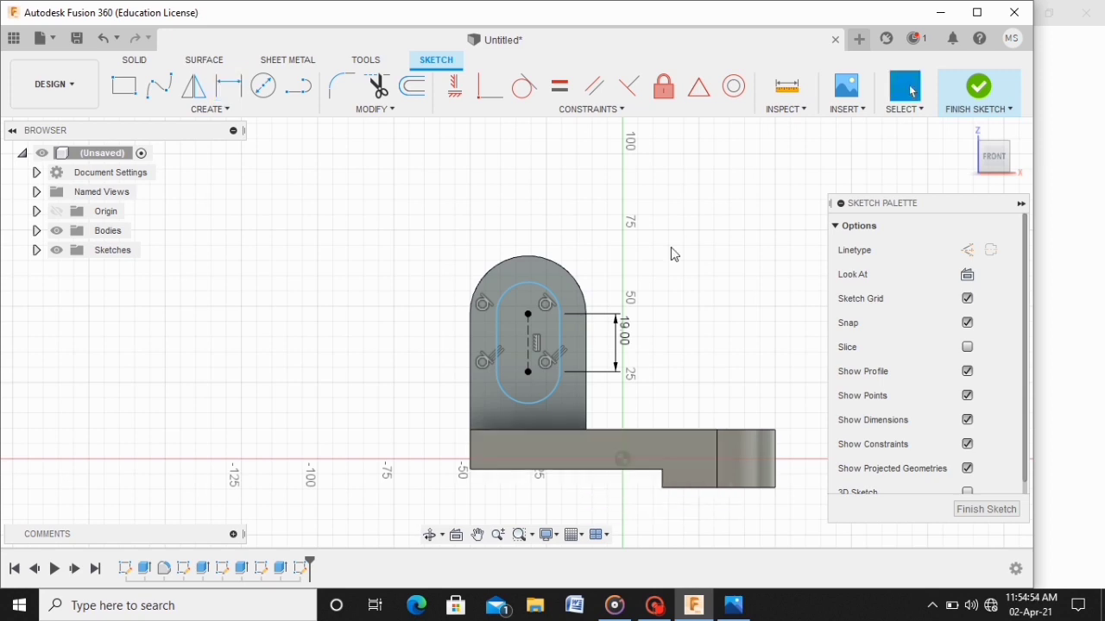
Step: Try making the slot's top arc concentric with the upright's rounded top
left_click(733, 86)
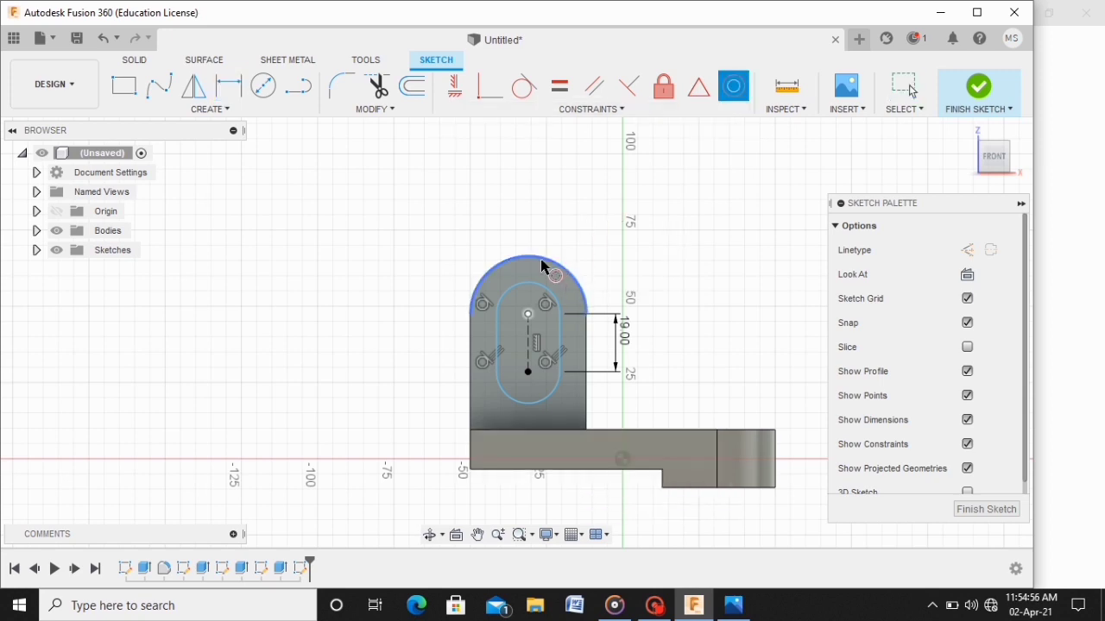
left_click(542, 270)
left_click(529, 315)
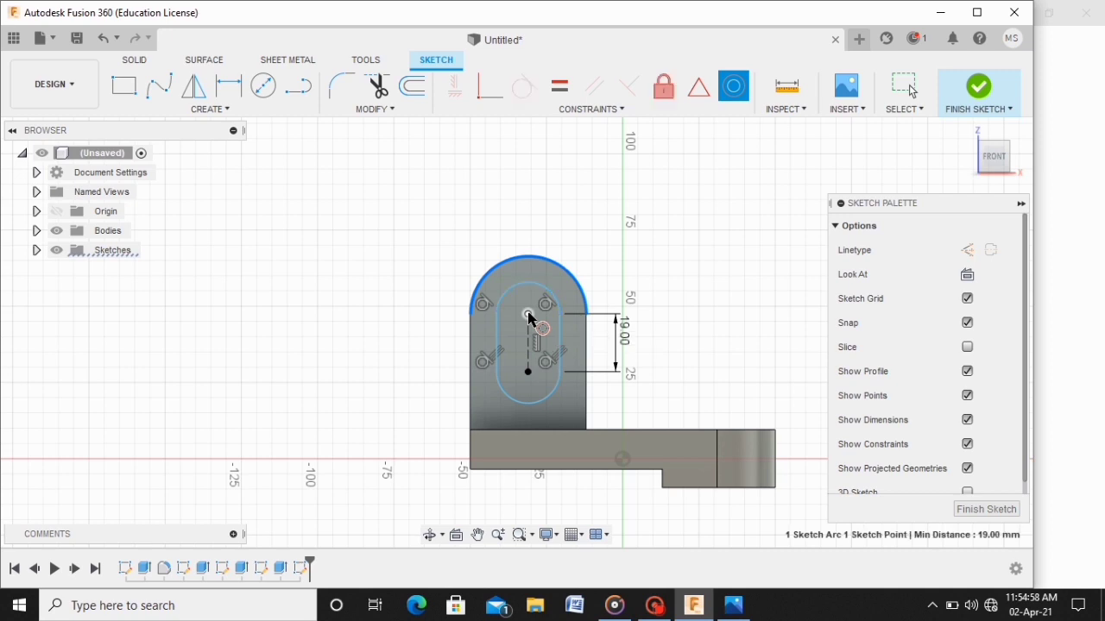
left_click(541, 288)
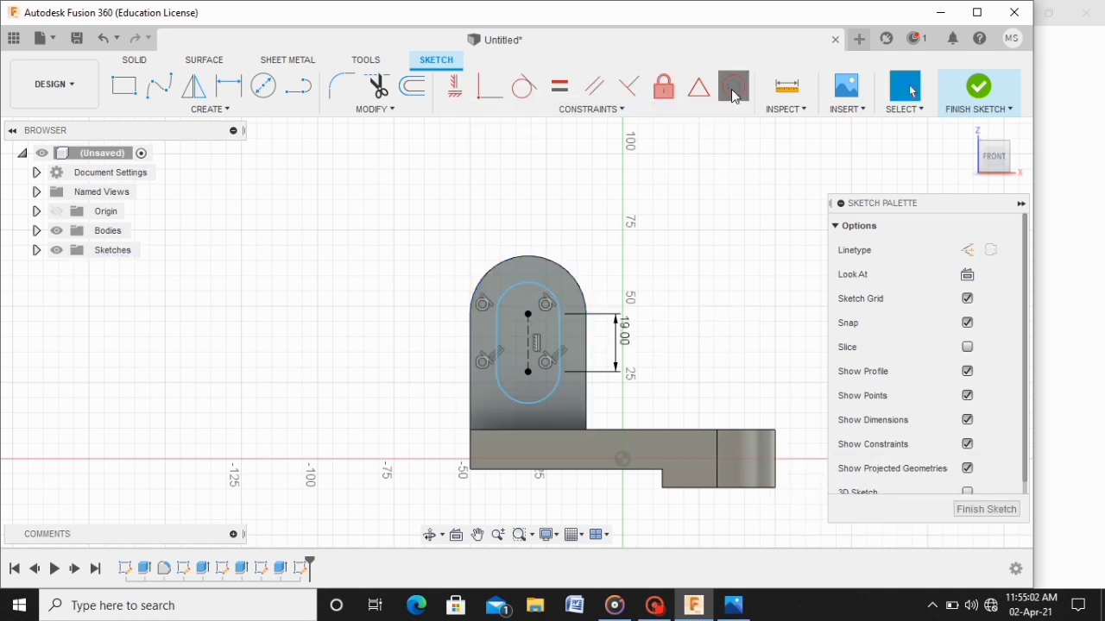
left_click(547, 263)
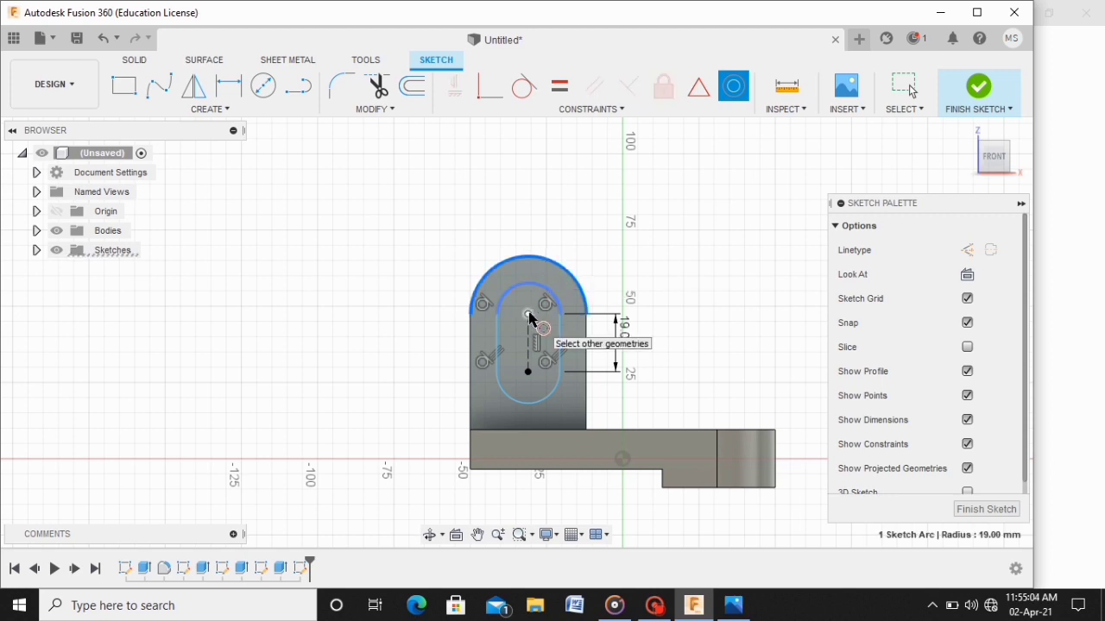
left_click(544, 291)
key("Escape")
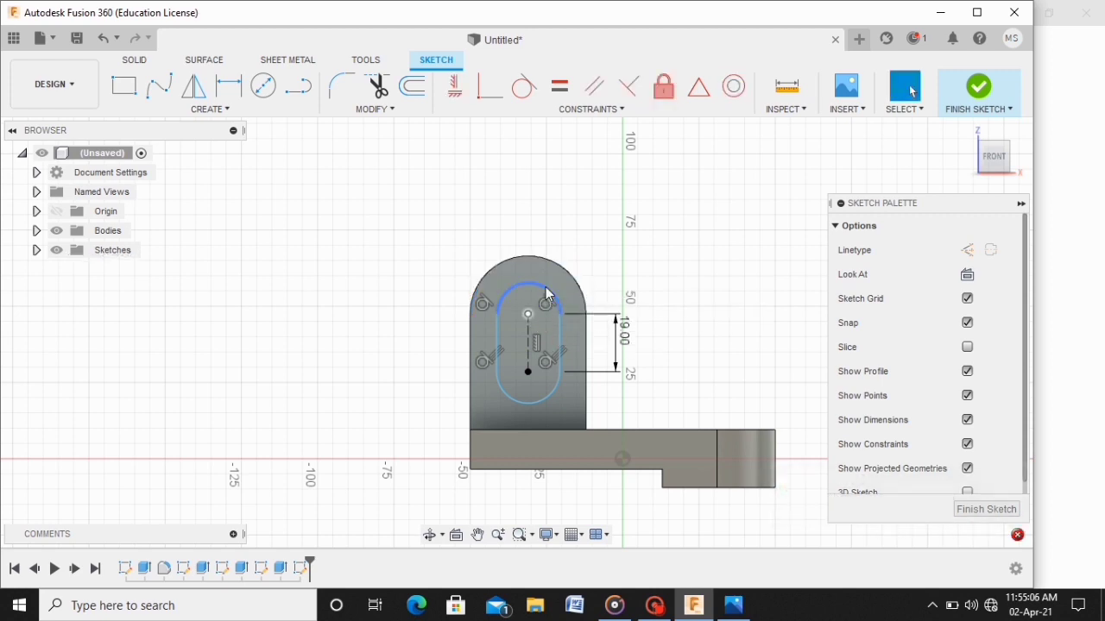
Step: Cancel the failed concentric constraint and drag the slot's end arc to about 11.8 mm radius
left_click(557, 273)
left_click(556, 272)
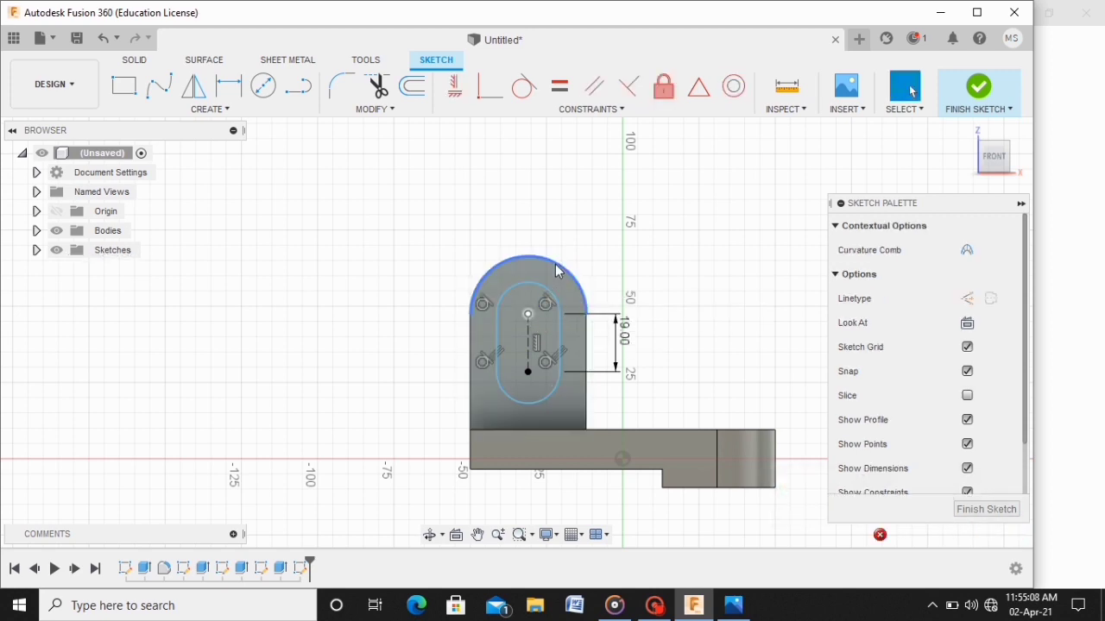
left_click(546, 294)
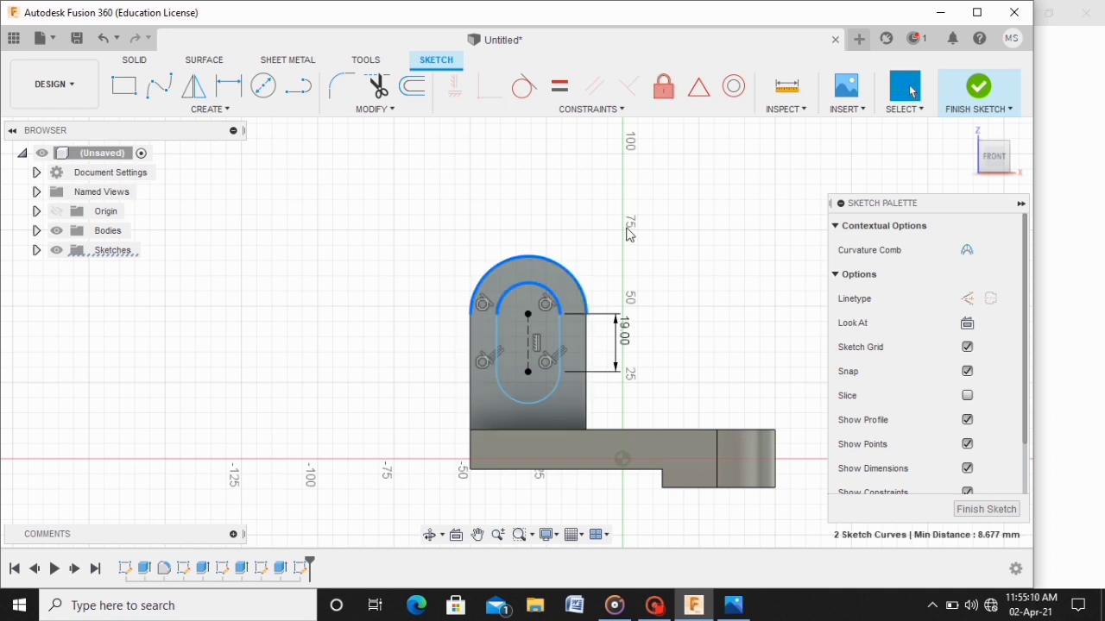
left_click(734, 87)
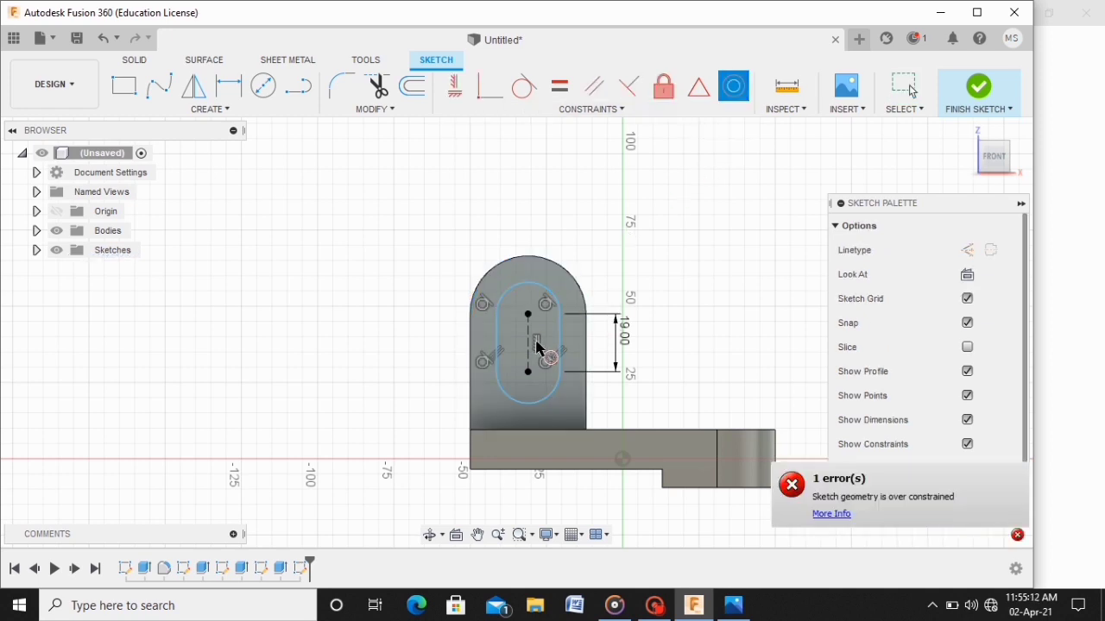
key("Escape")
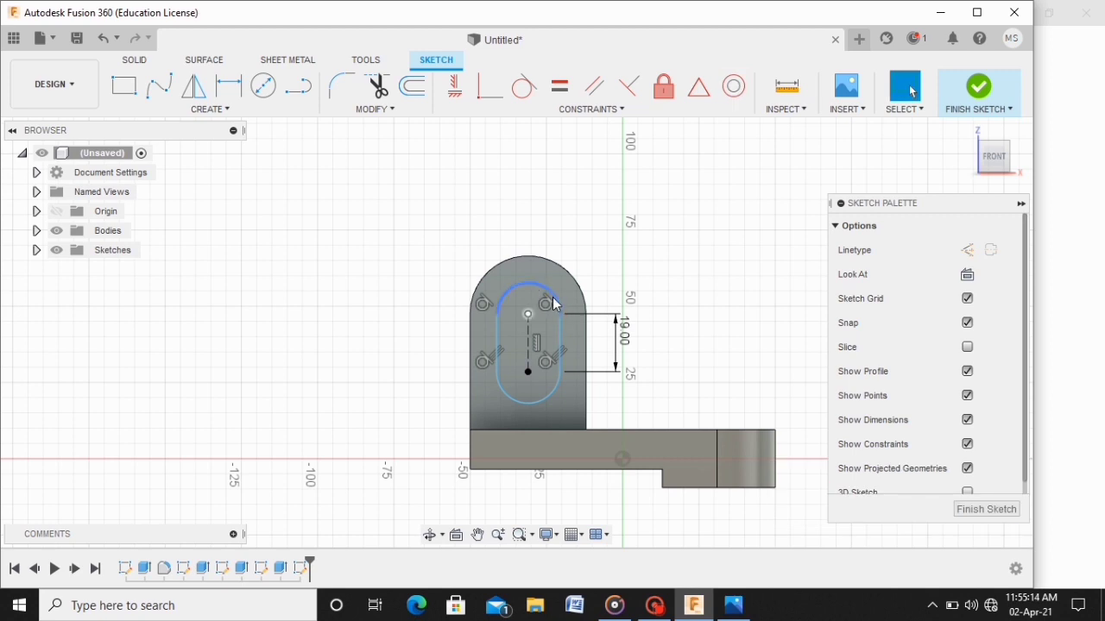
left_click_drag(555, 300, 564, 319)
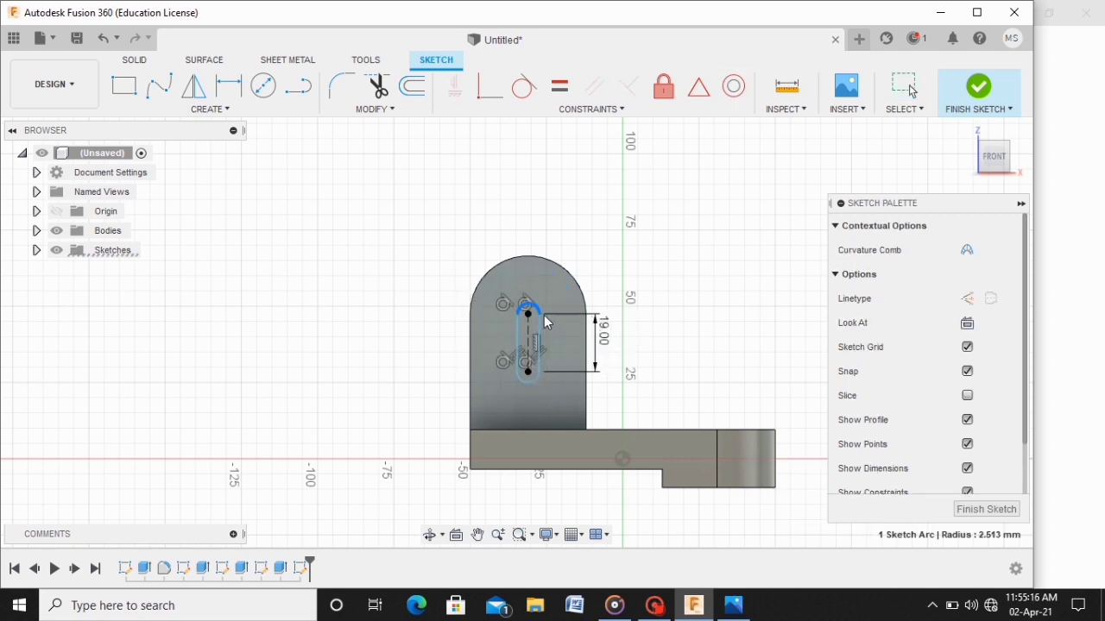
left_click_drag(563, 319, 570, 356)
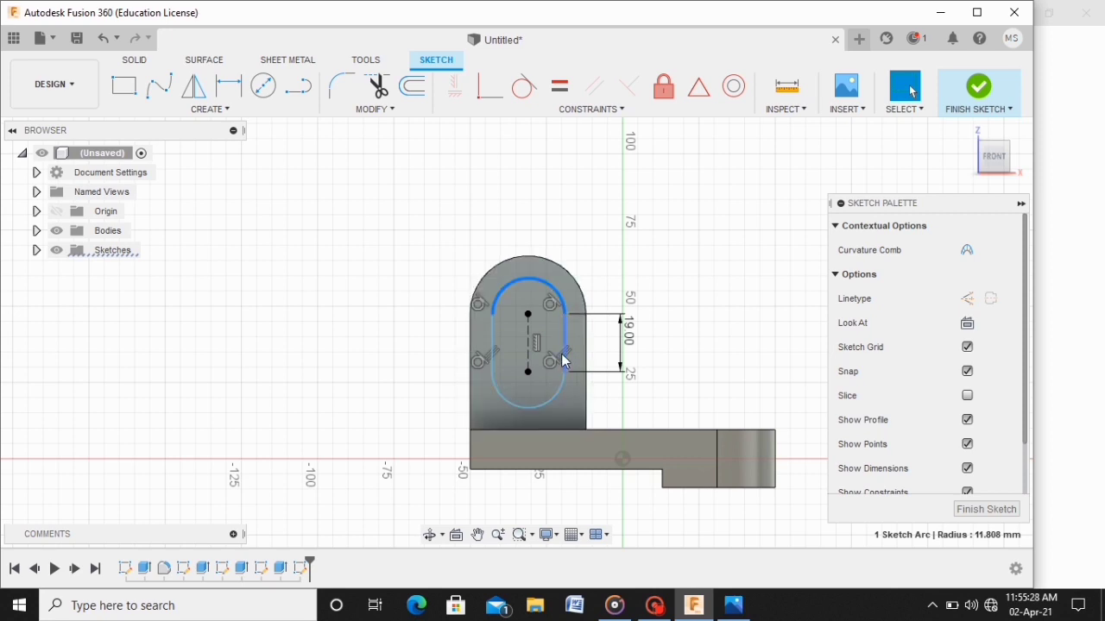
left_click_drag(564, 361, 552, 359)
Step: Place a radius dimension on the slot's top end arc
left_click(911, 89)
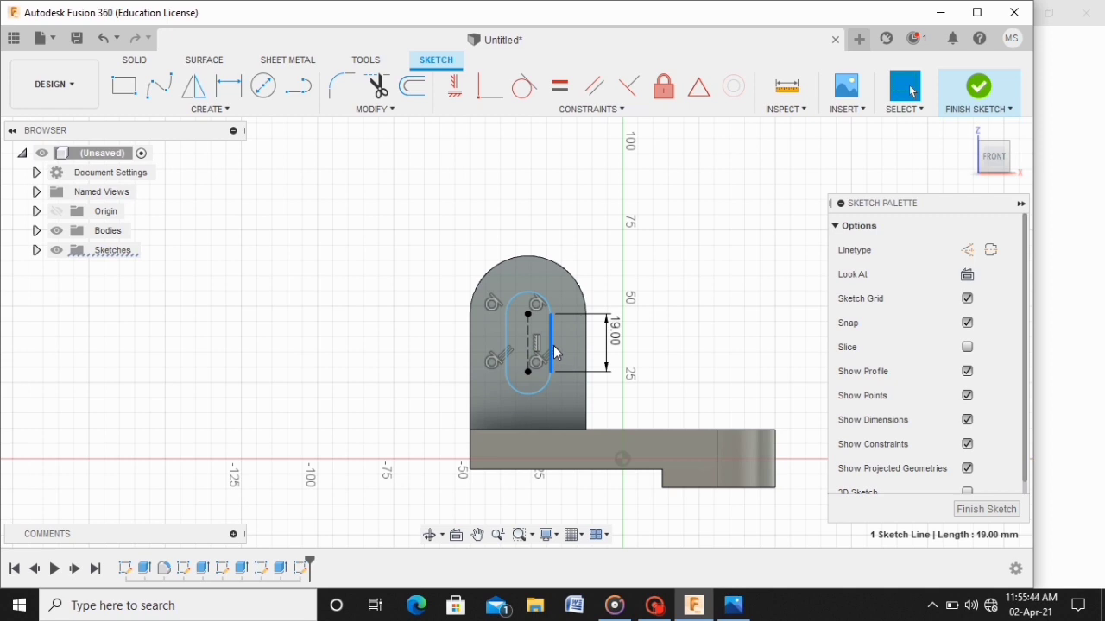
left_click(231, 97)
left_click(510, 348)
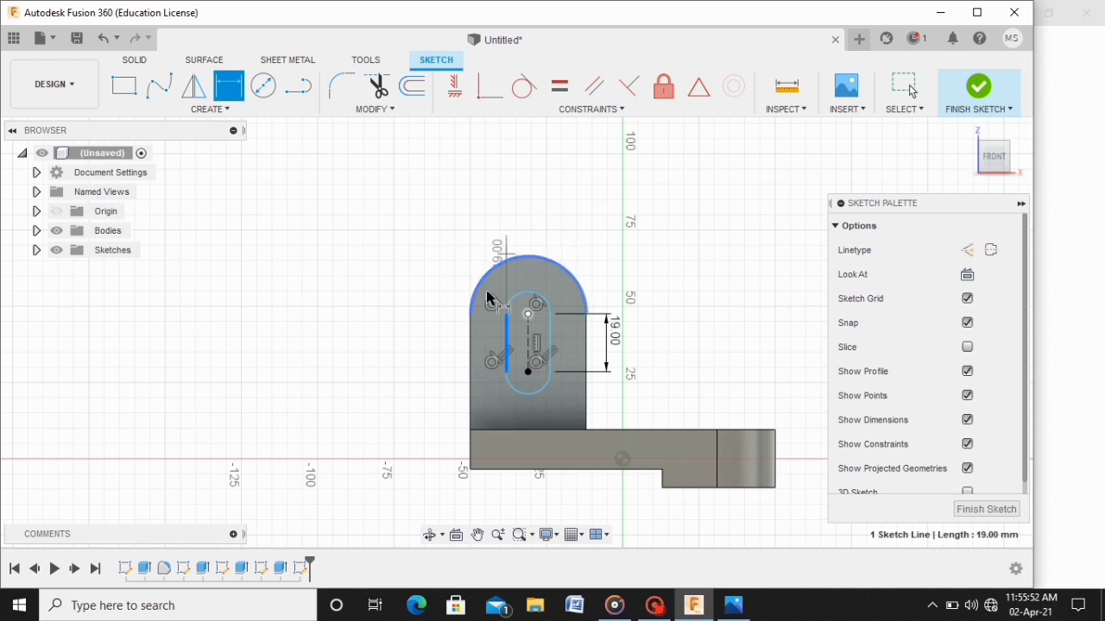
key("Escape")
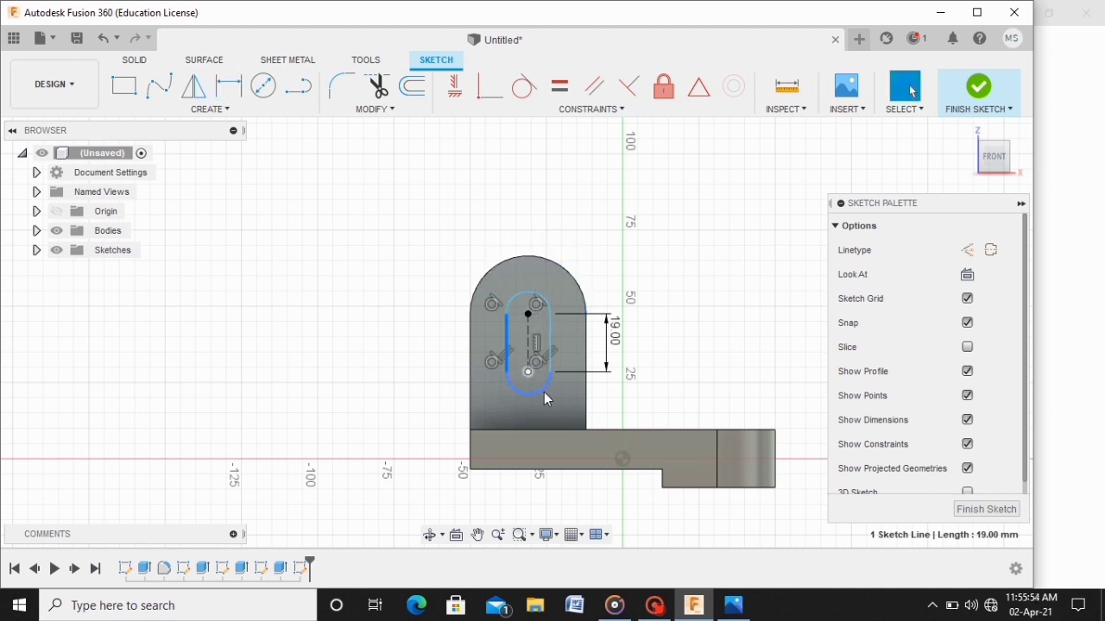
left_click(263, 86)
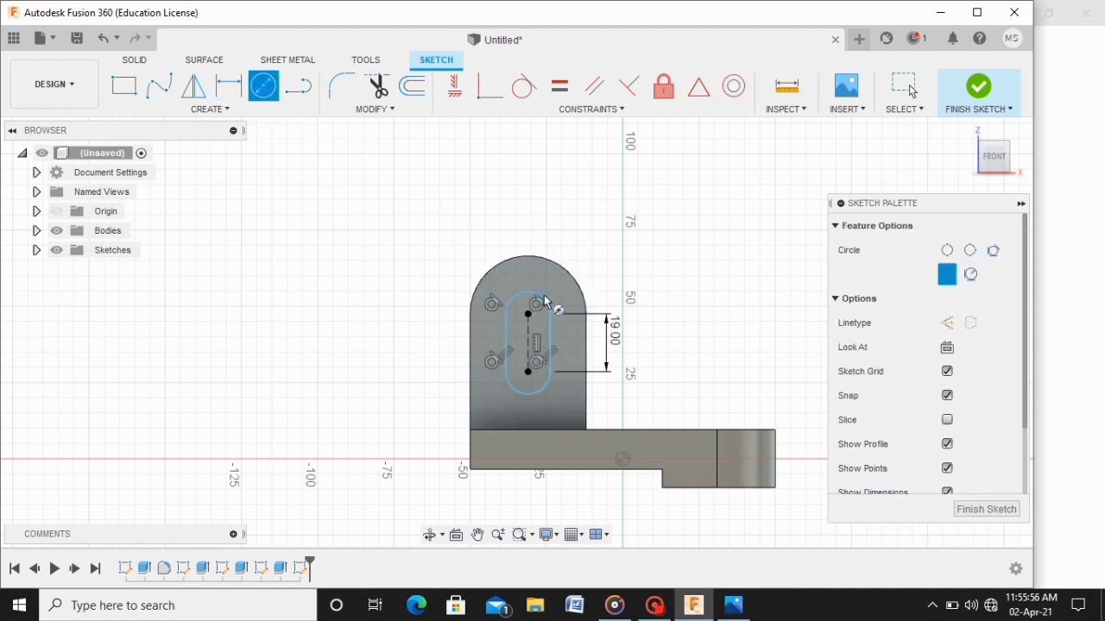
left_click(240, 94)
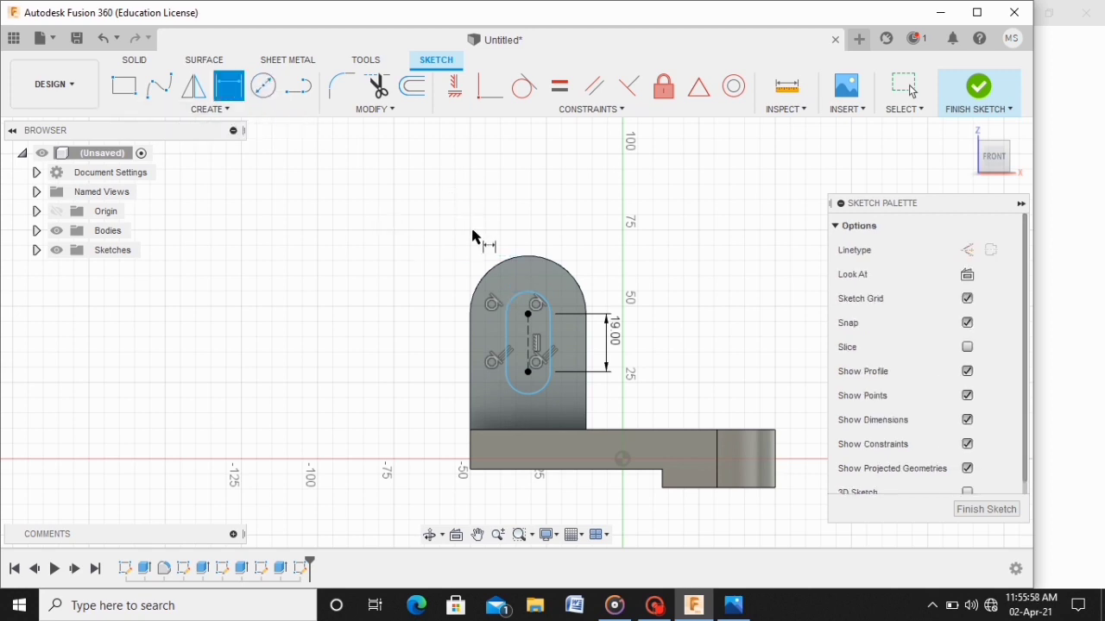
left_click(528, 297)
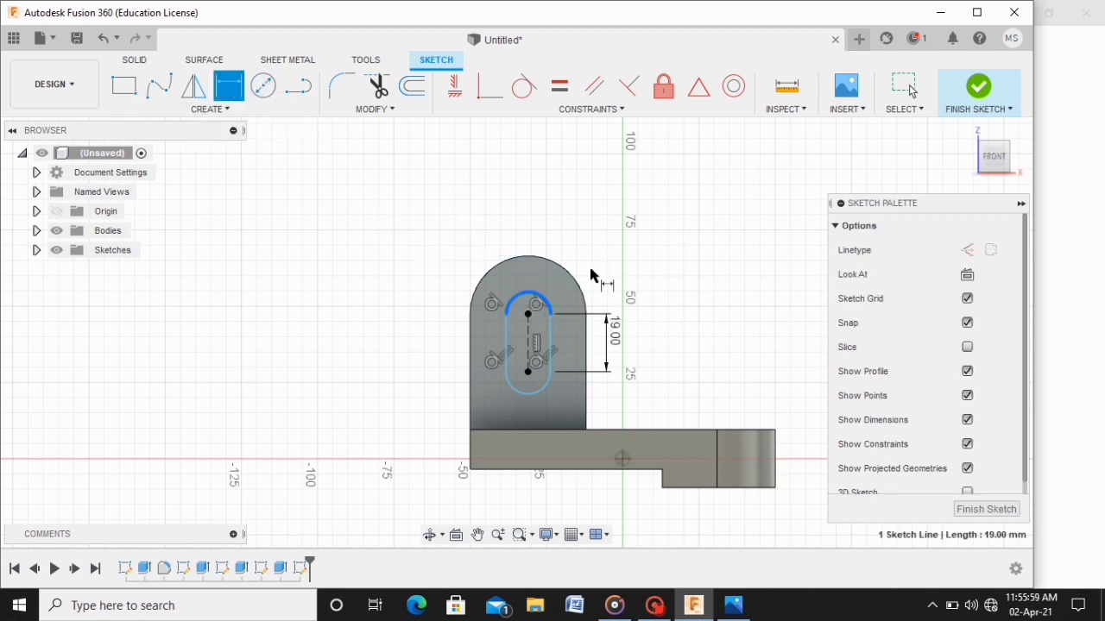
left_click(702, 248)
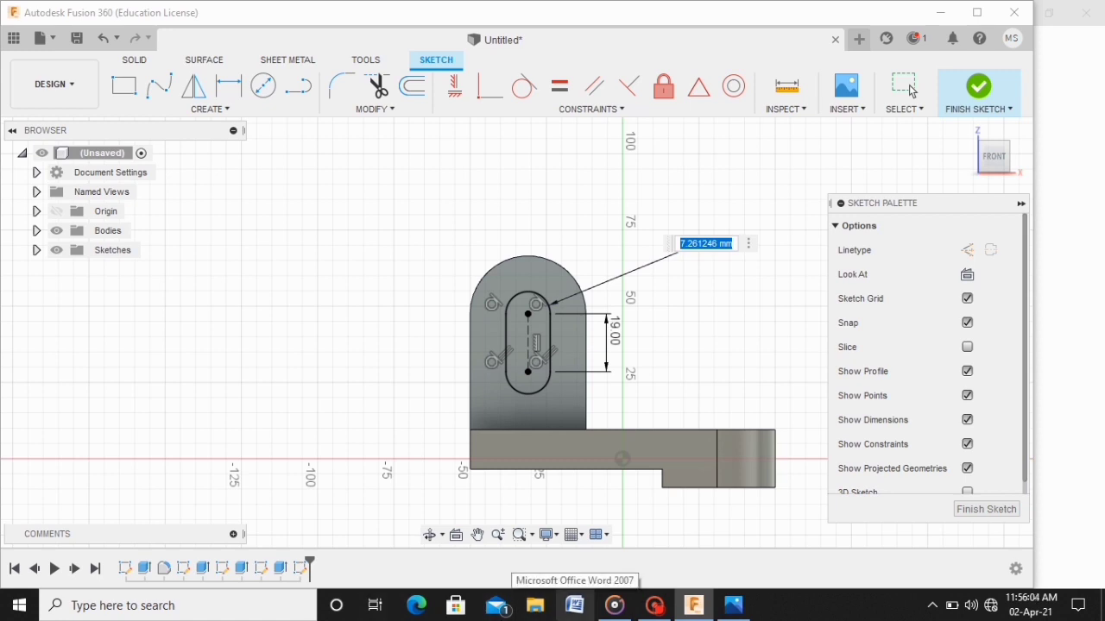
Step: Set the slot's end radius to 9.50 mm, after trying 8.5 and 9.54, and finish the sketch
type("8.5")
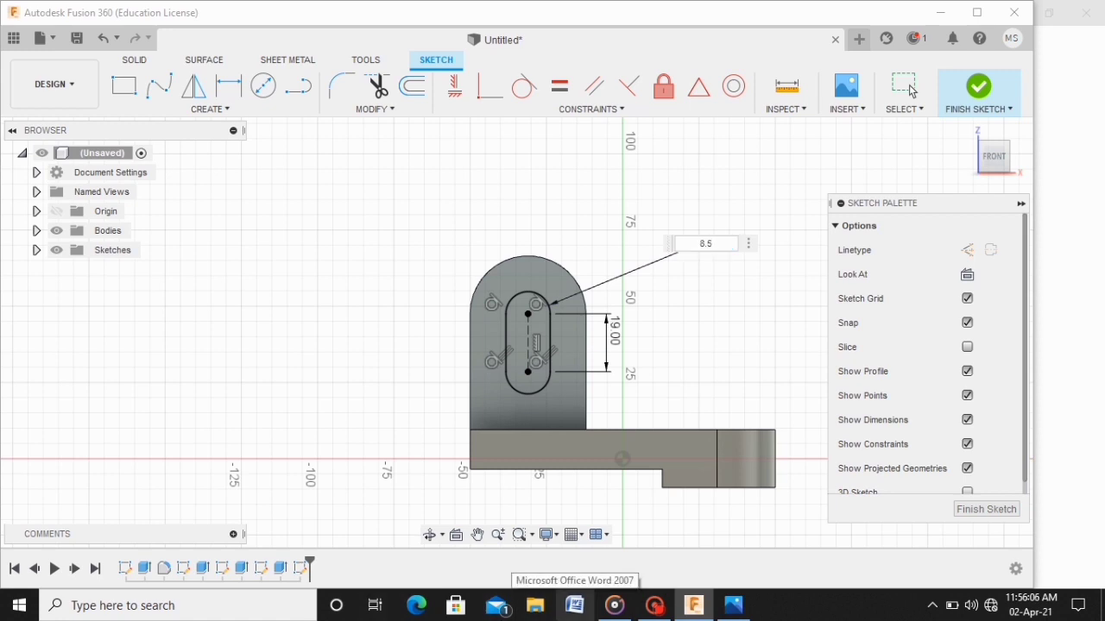
key("Return")
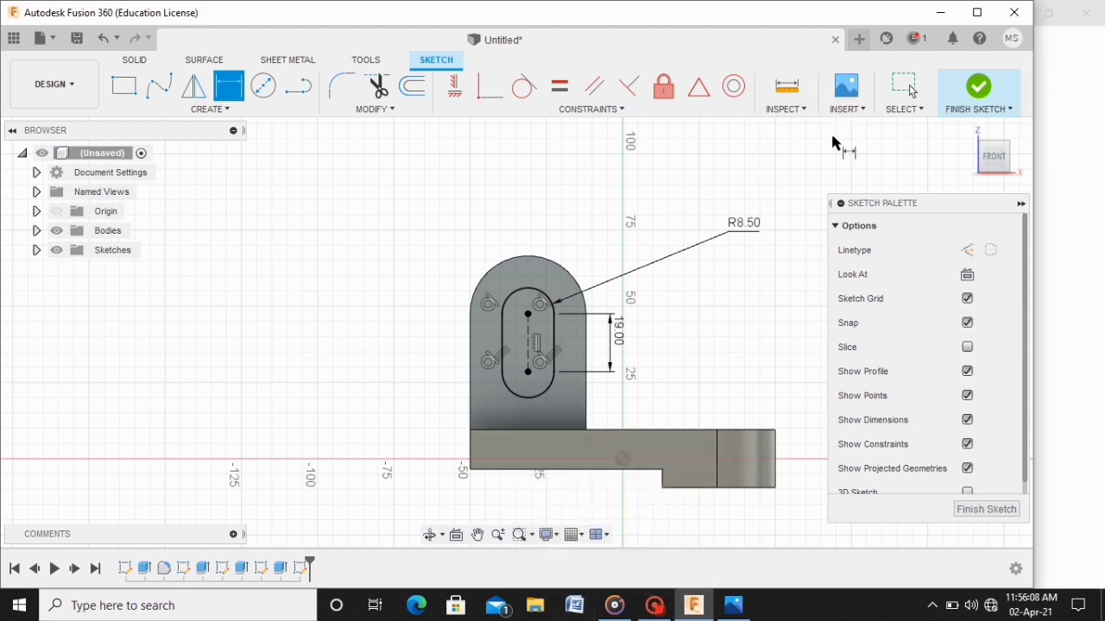
double_click(745, 224)
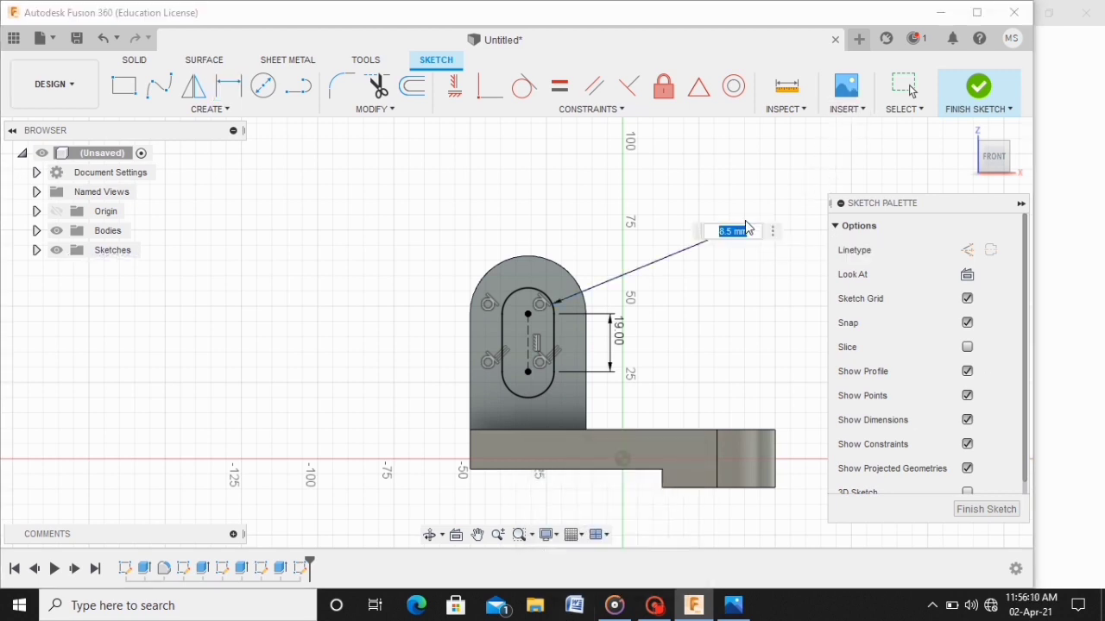
type("9.54")
key("Return")
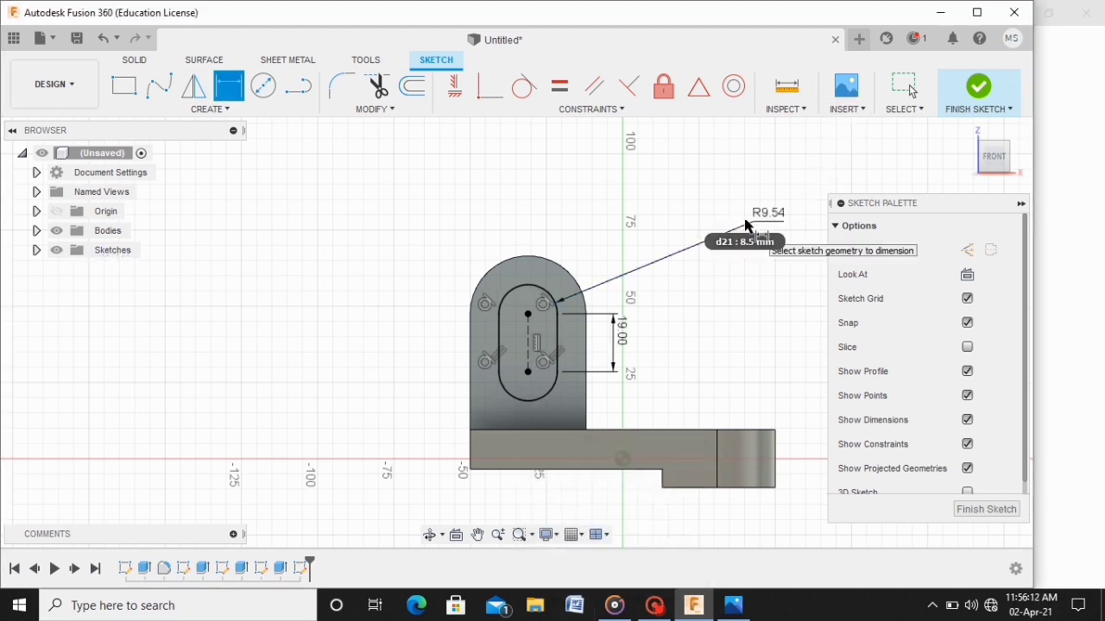
double_click(770, 214)
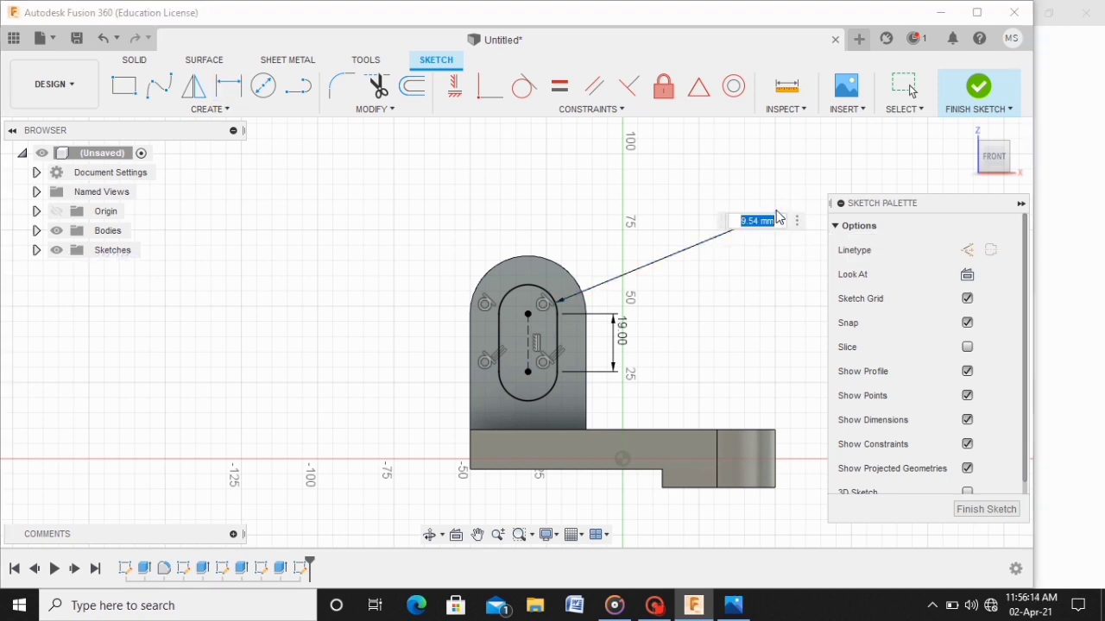
type("9.5")
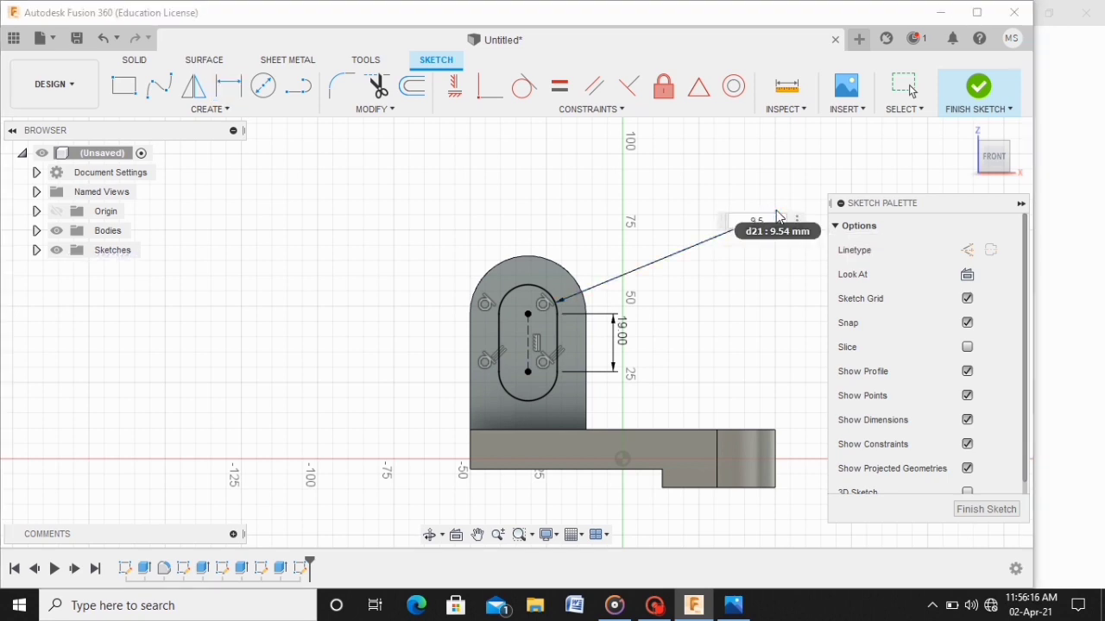
key("Return")
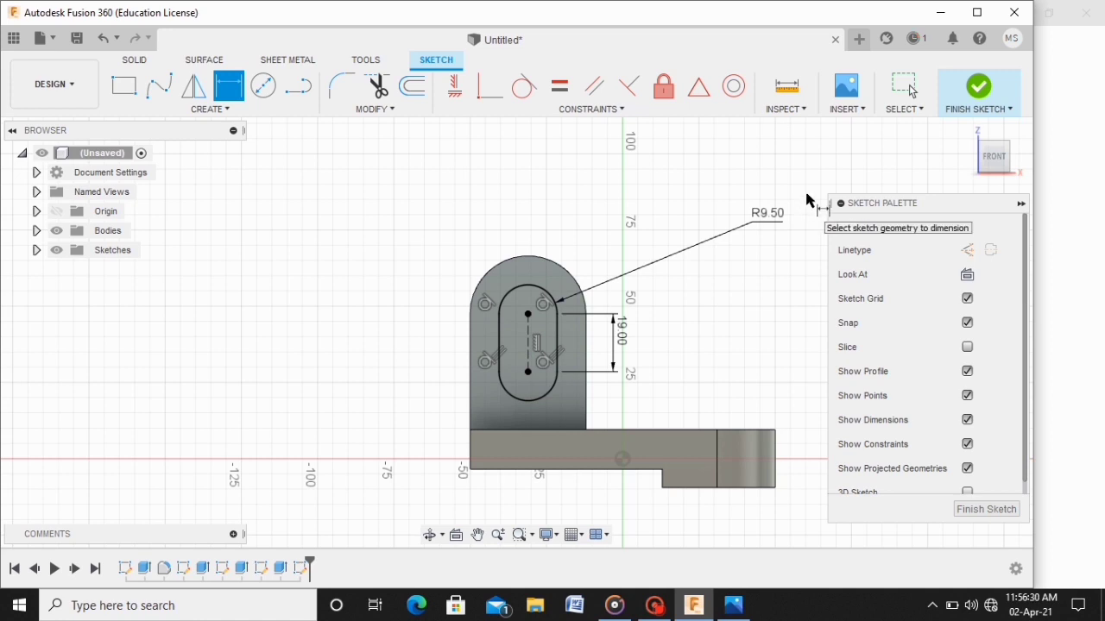
left_click(978, 89)
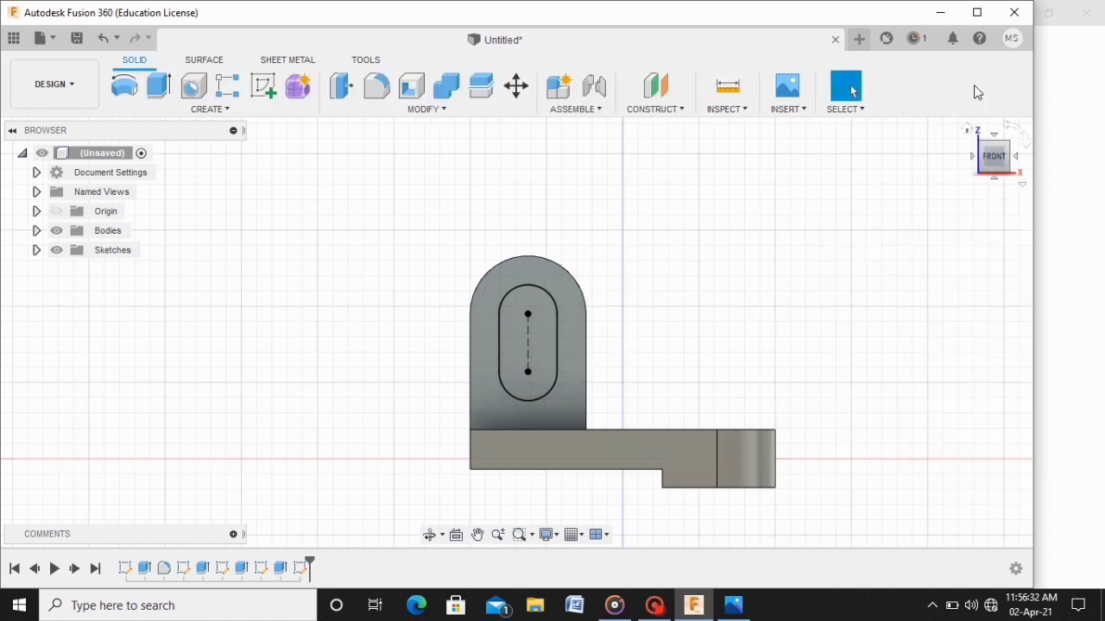
Step: From the home view, extrude the slot profile as a -40 mm cut through the upright
left_click(969, 130)
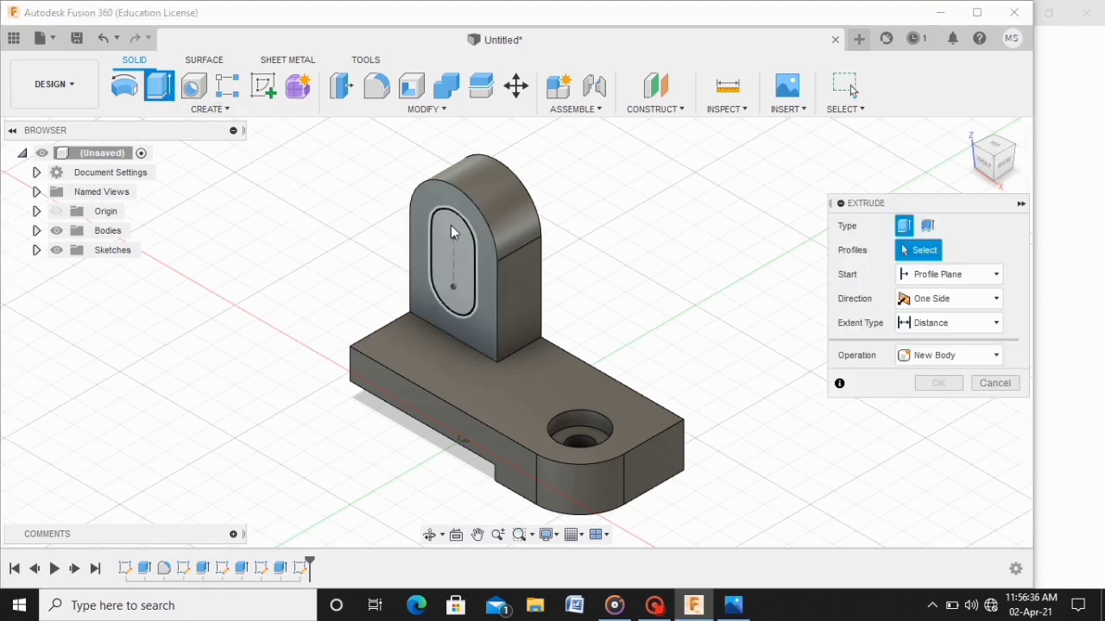
left_click(454, 229)
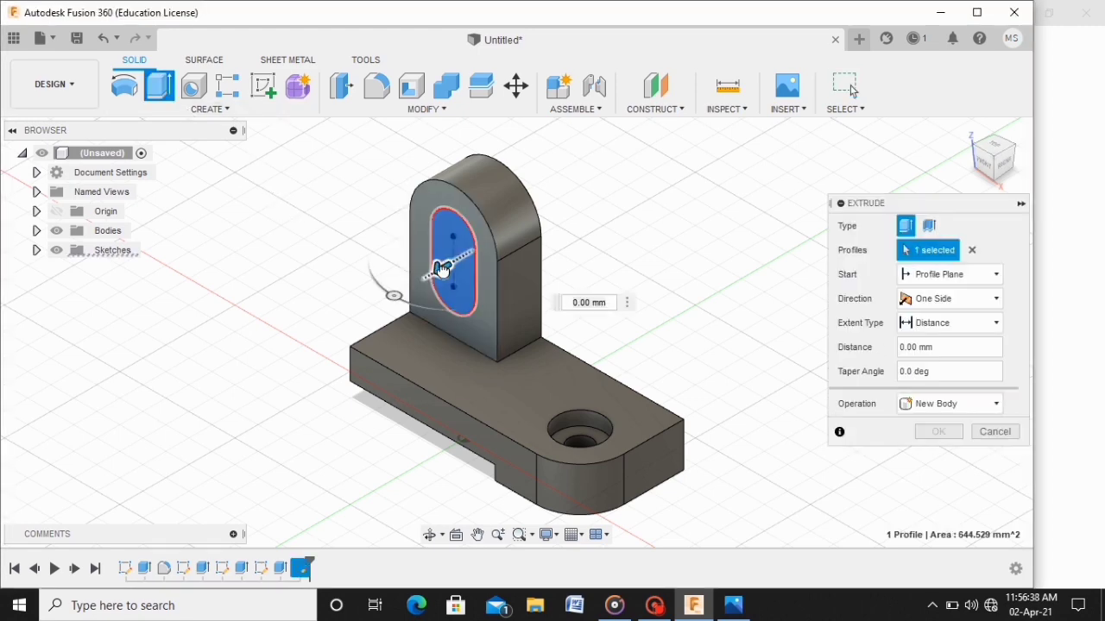
mouse_move(441, 267)
left_mouse_down()
mouse_move(493, 247)
mouse_move(514, 257)
mouse_move(556, 248)
left_mouse_up()
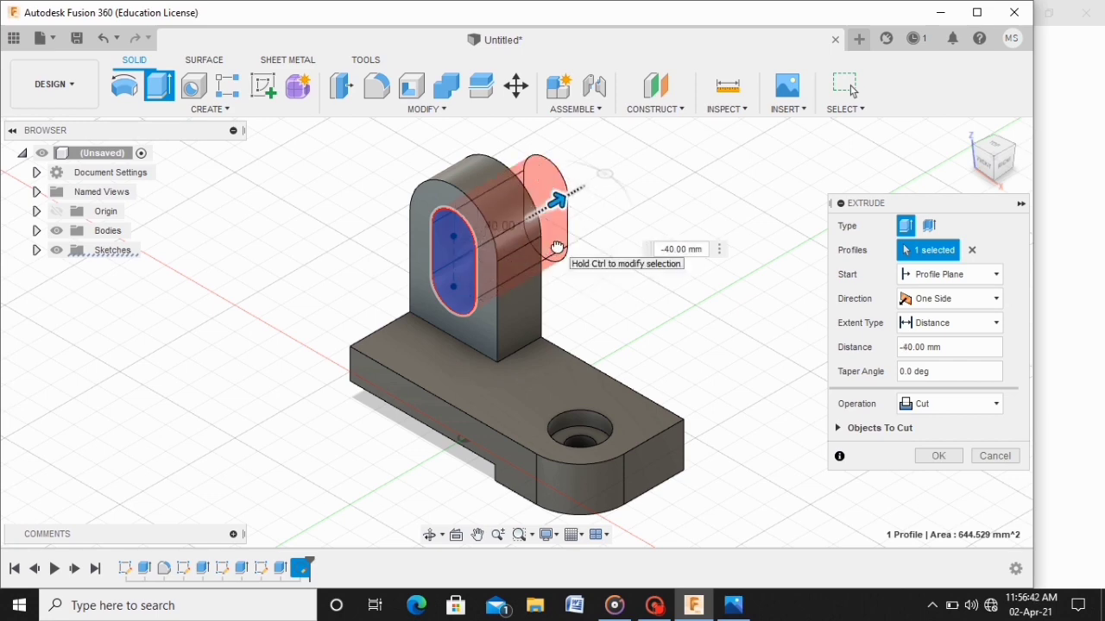
left_click_drag(557, 249, 559, 252)
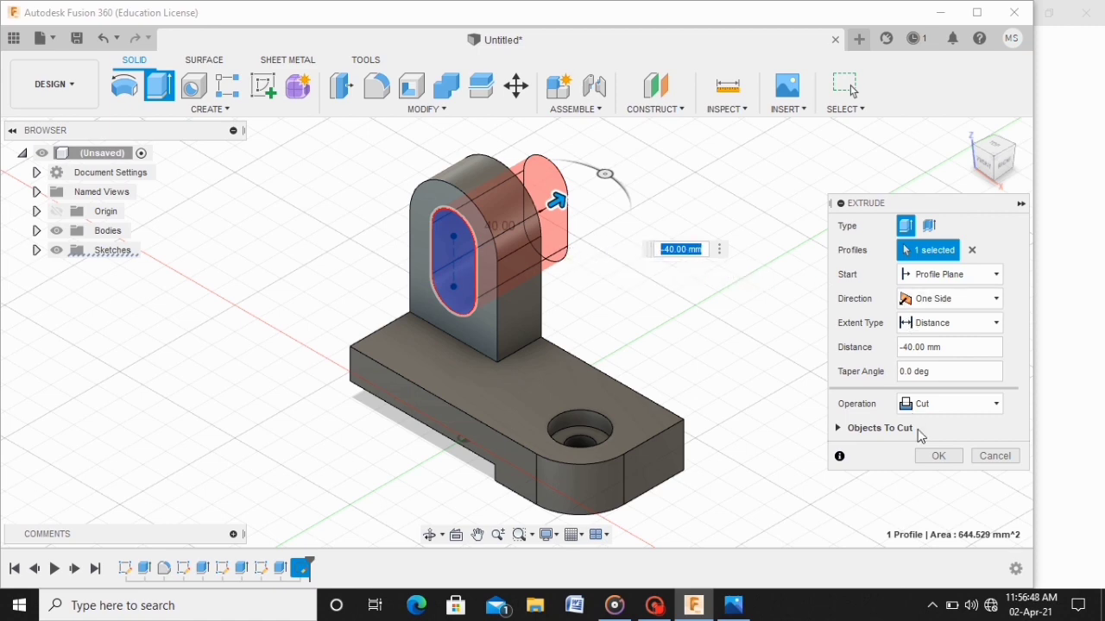
left_click(938, 455)
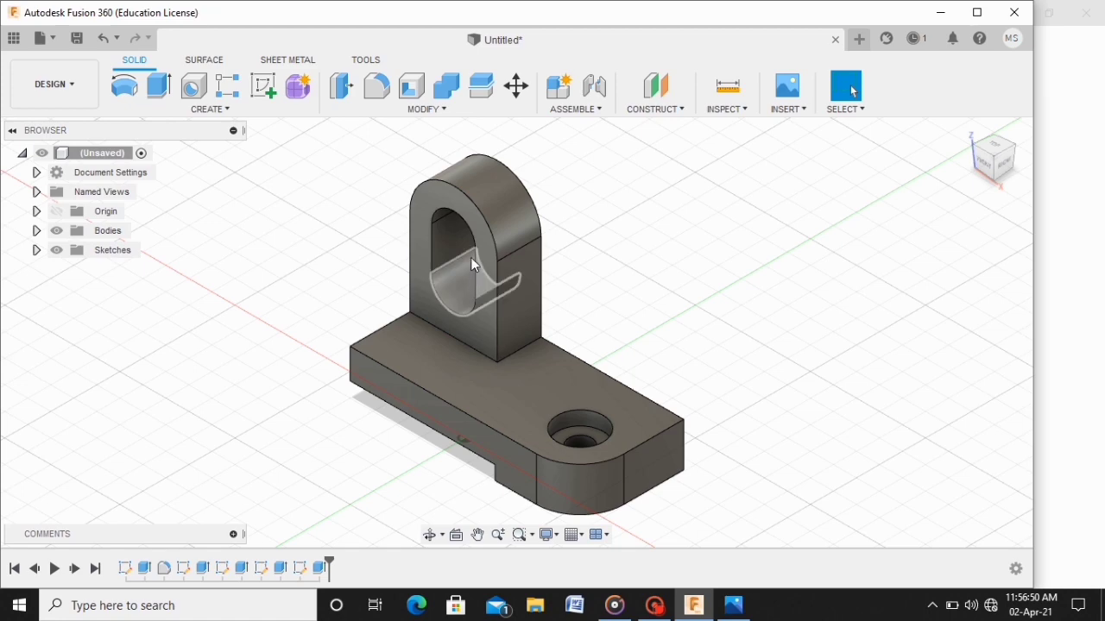
Step: Orbit the bracket with constrained orbit to view its back side
left_click(442, 536)
left_click(436, 556)
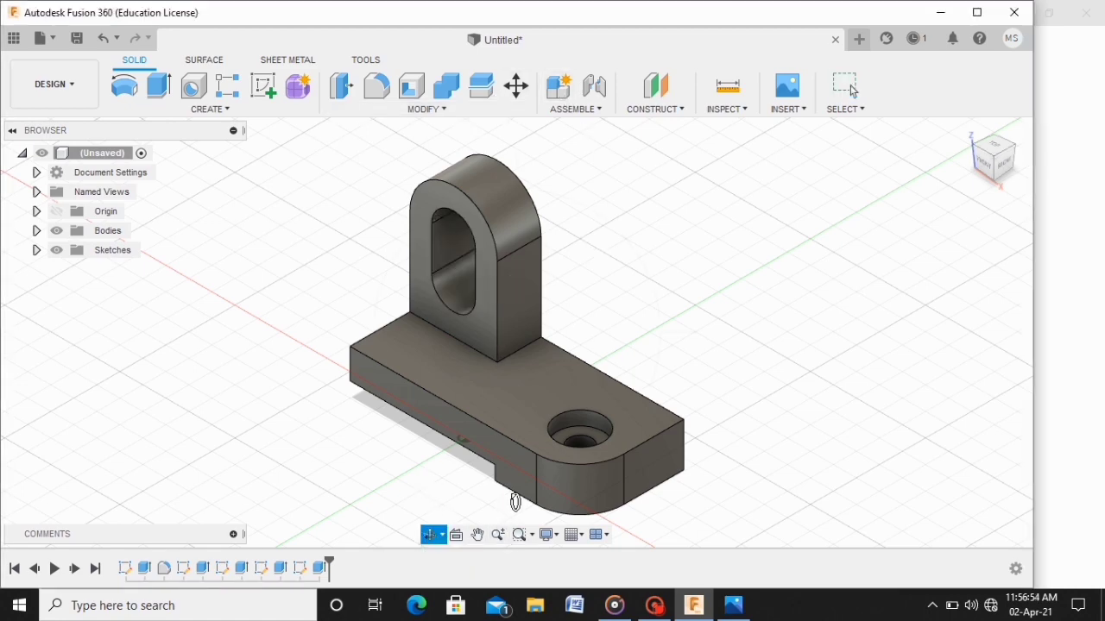
mouse_move(516, 502)
left_mouse_down()
mouse_move(581, 374)
mouse_move(567, 457)
mouse_move(553, 455)
left_mouse_up()
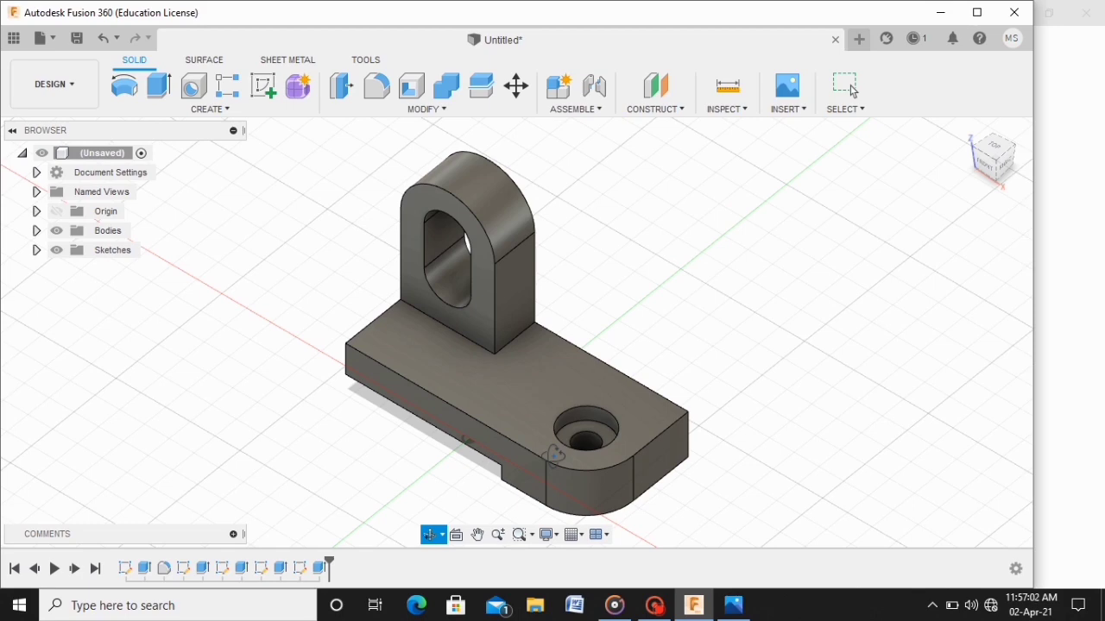
left_click_drag(554, 455, 553, 454)
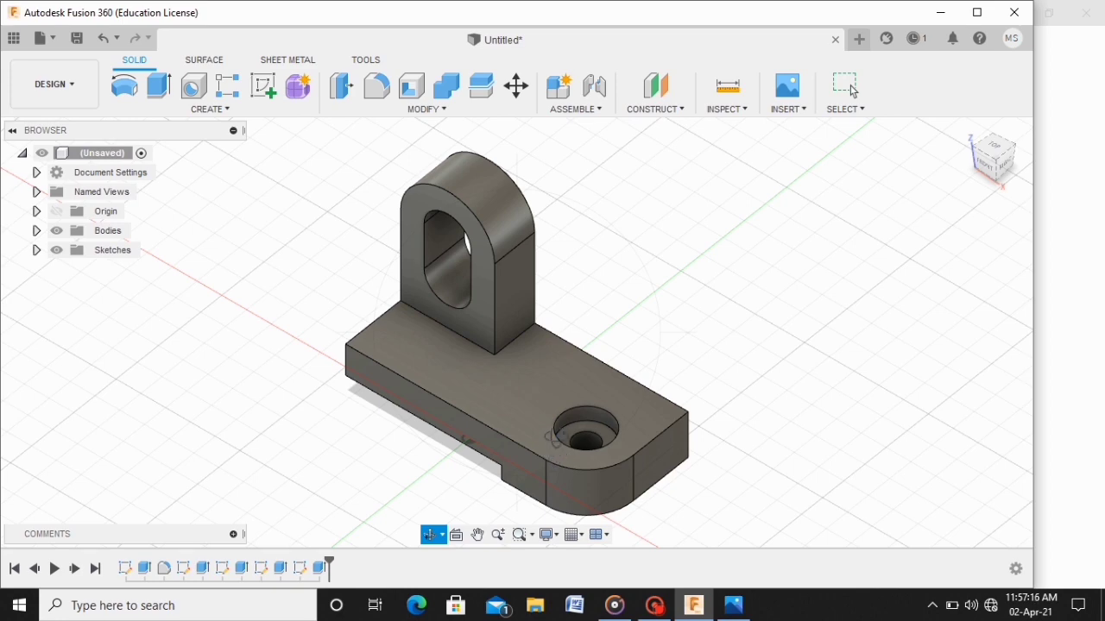
middle_click_drag(577, 404, 493, 381, "shift")
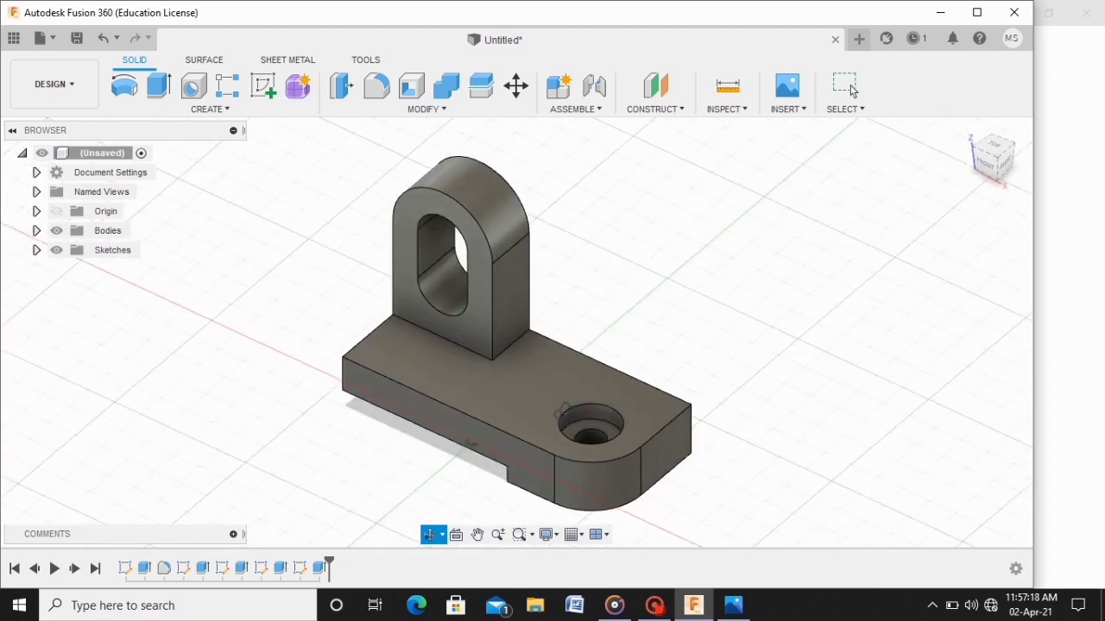
middle_click_drag(647, 311, 497, 286, "shift")
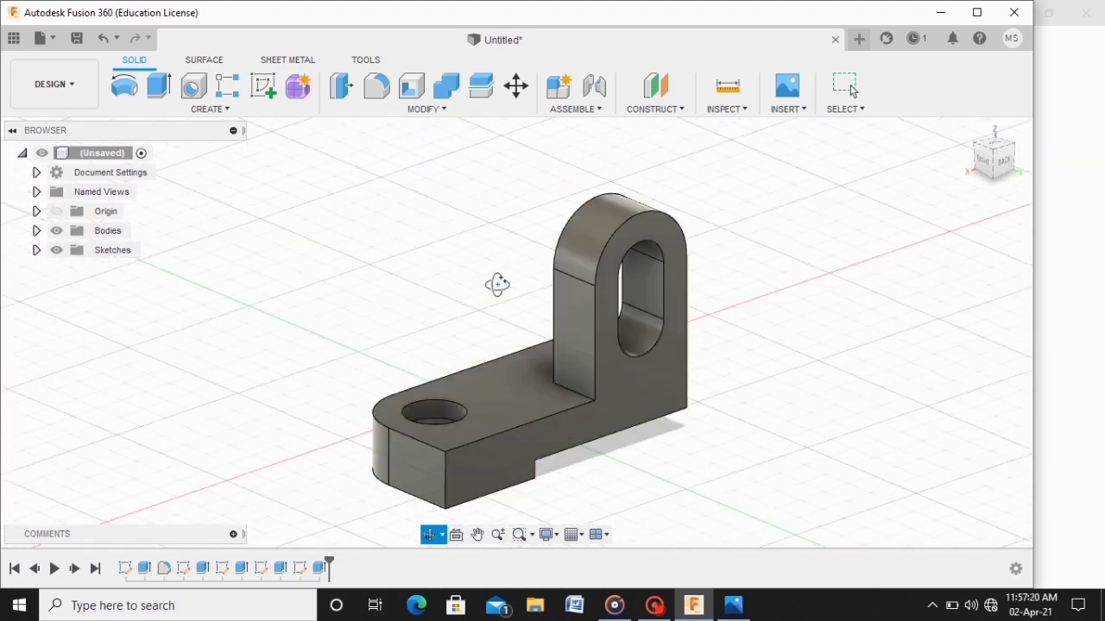
Step: On the side plane, sketch a diagonal line from the base's left end to the upright's top
left_click(263, 86)
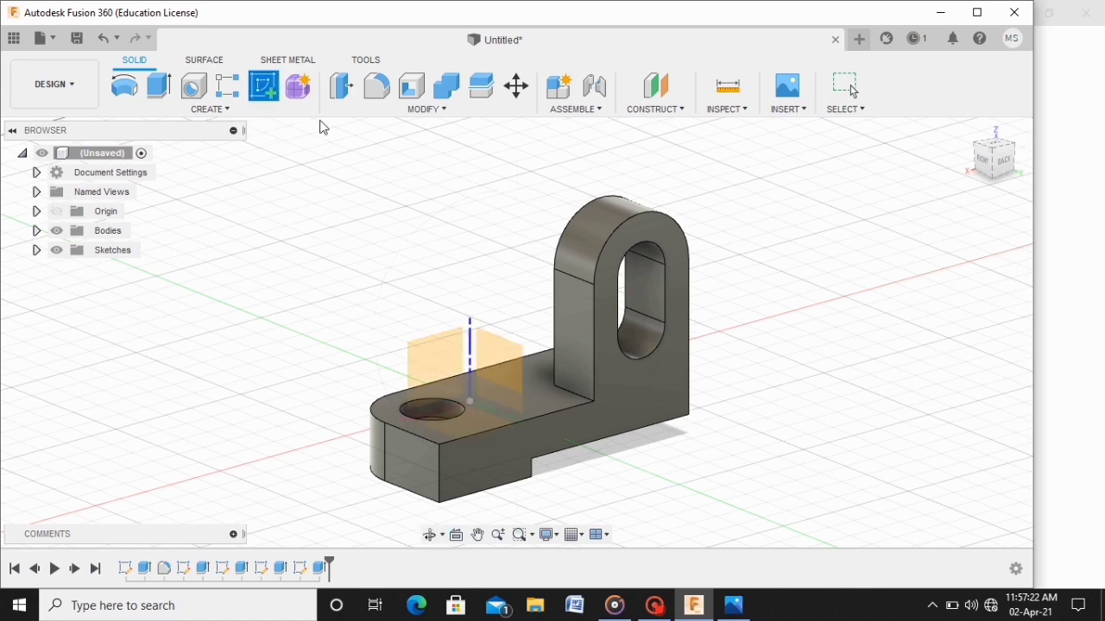
left_click(607, 313)
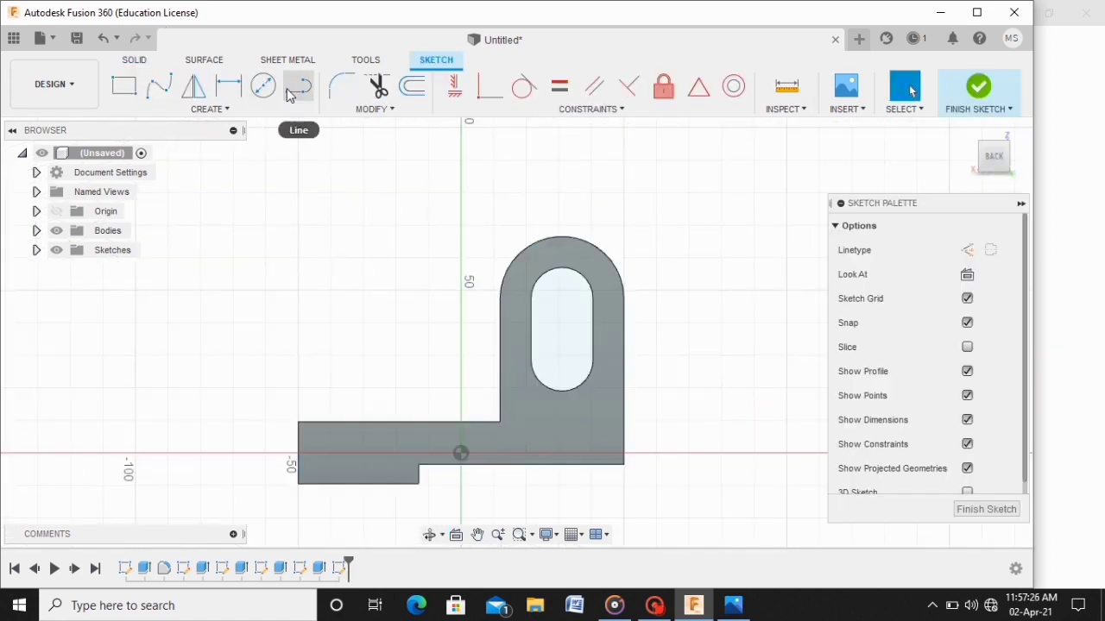
left_click(298, 86)
left_click(299, 422)
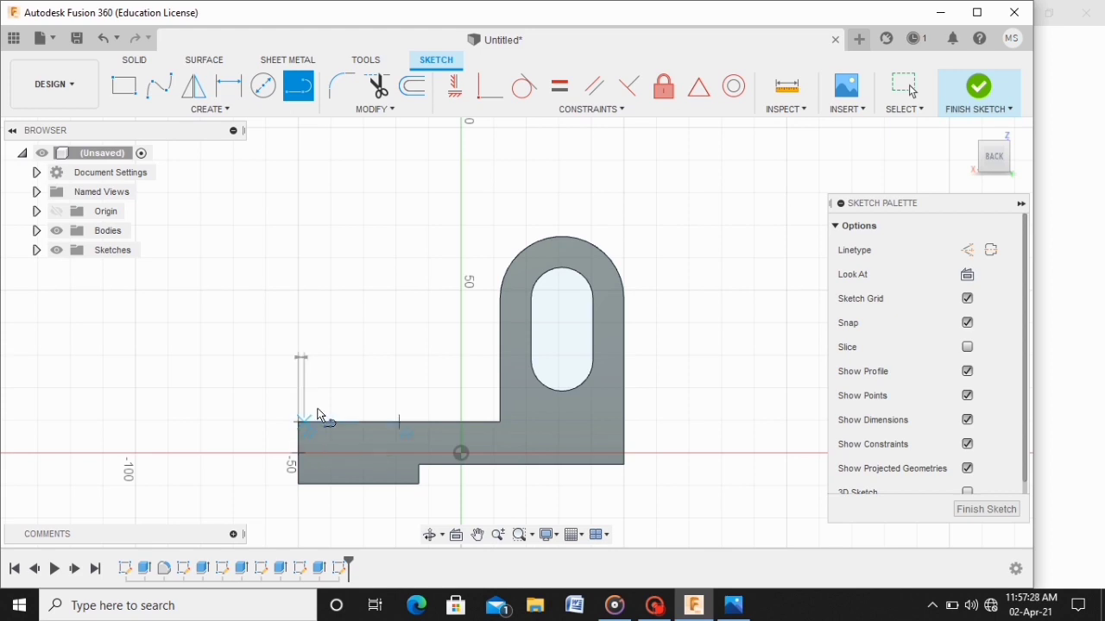
left_click(524, 250)
right_click(442, 238)
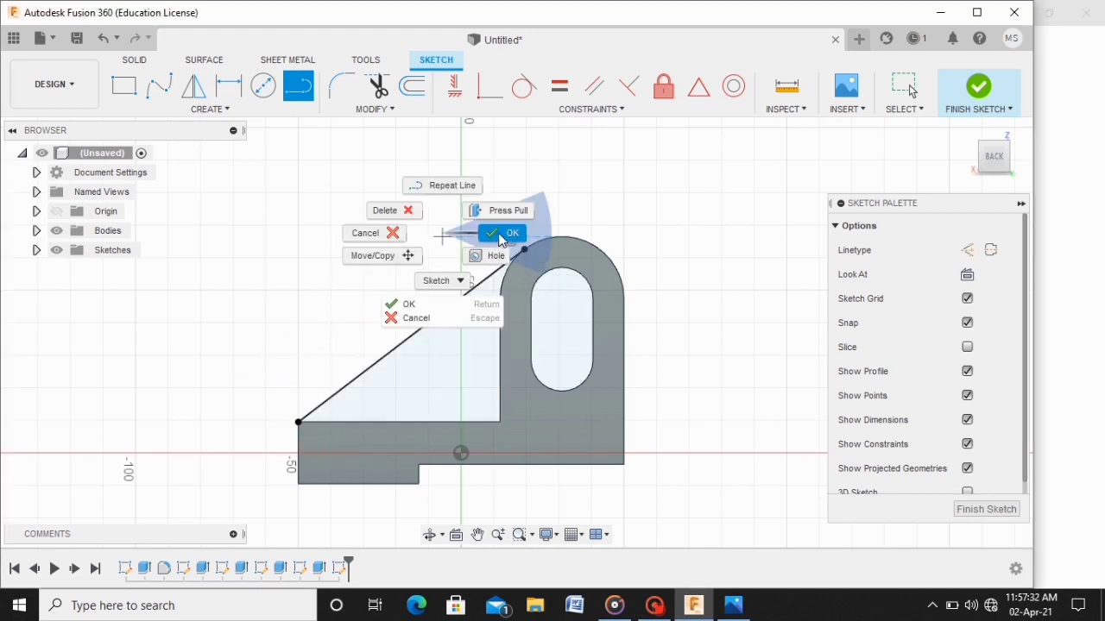
left_click(499, 233)
left_click(983, 88)
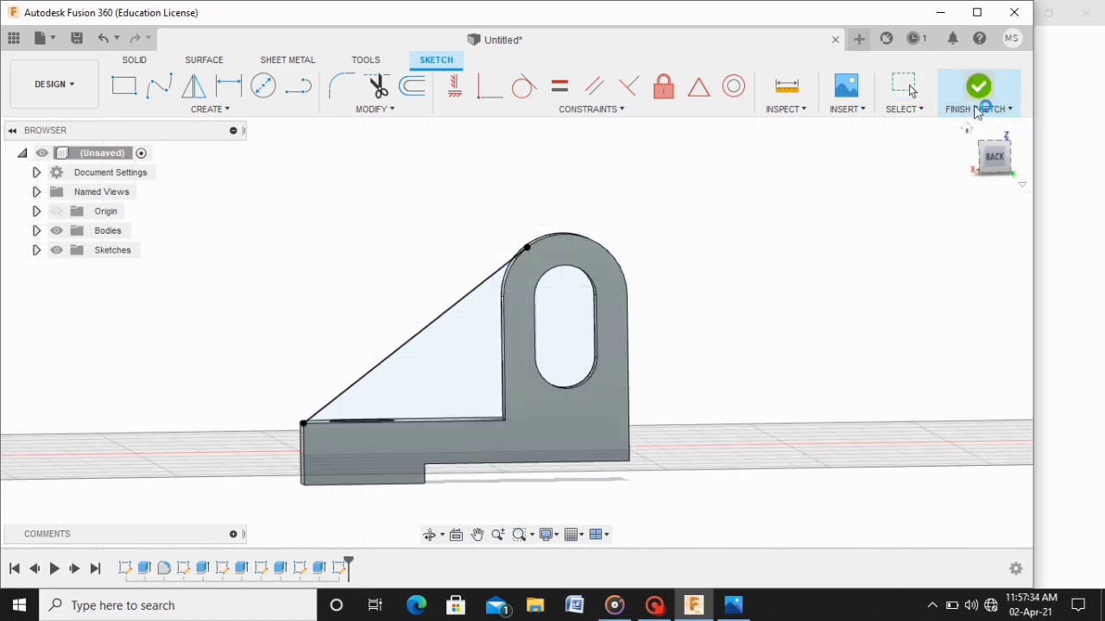
Step: Create a 10 mm rib along the diagonal sketch line
left_click(208, 108)
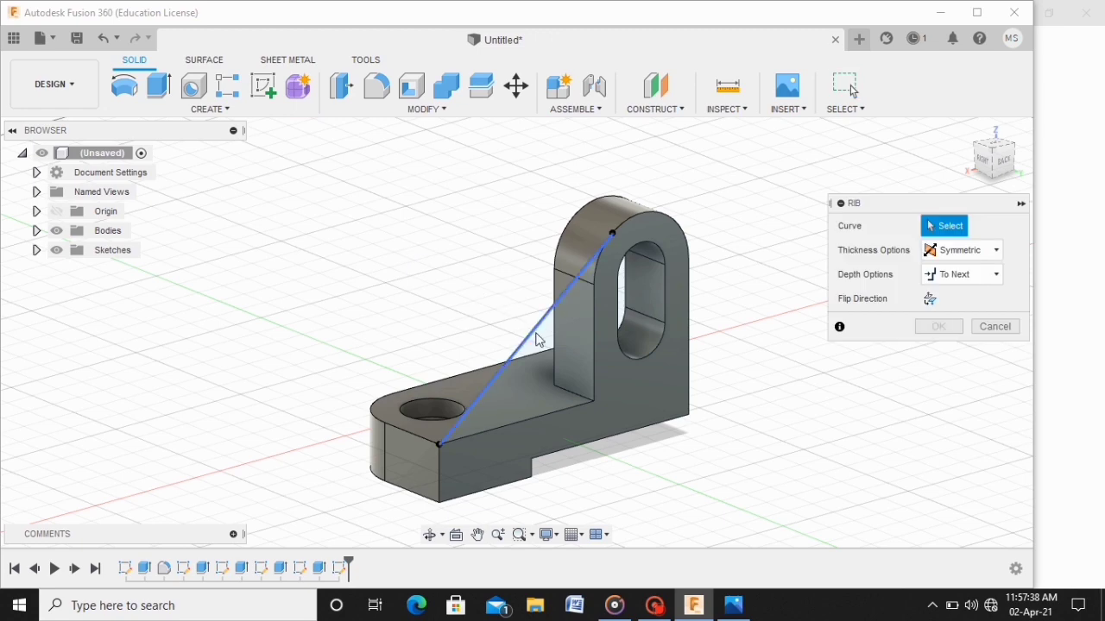
left_click(533, 329)
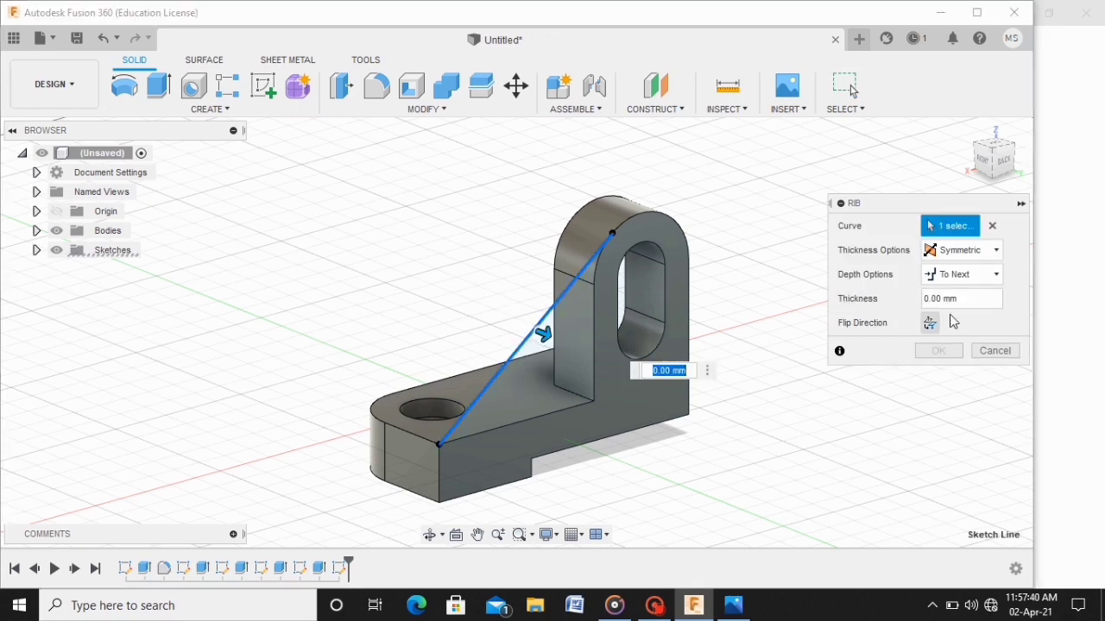
left_click(941, 299)
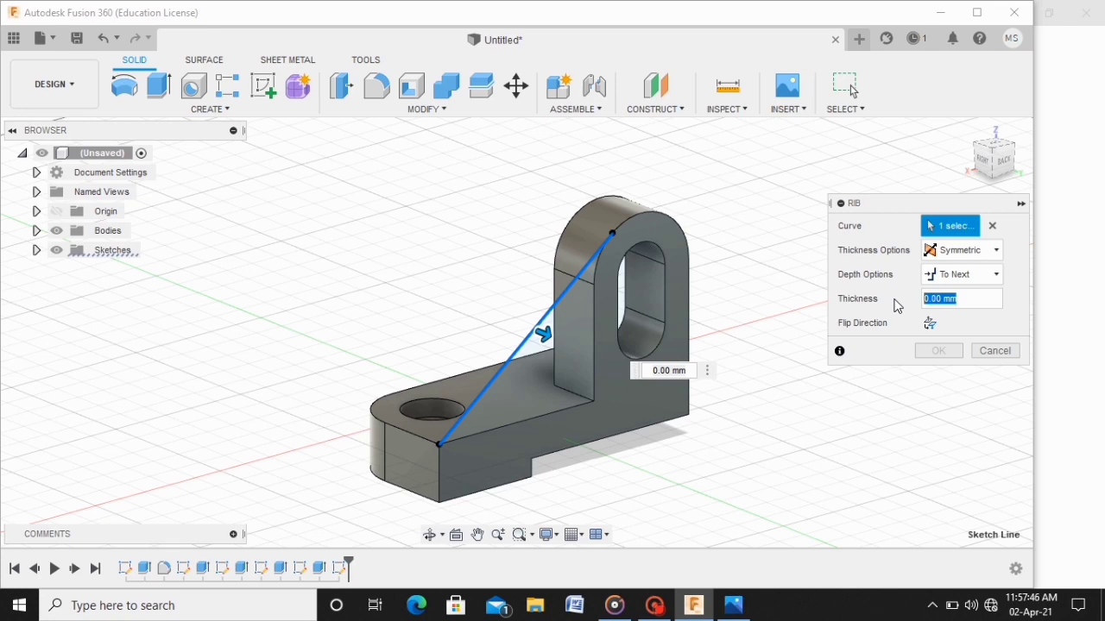
type("10")
left_click(929, 324)
left_click(930, 324)
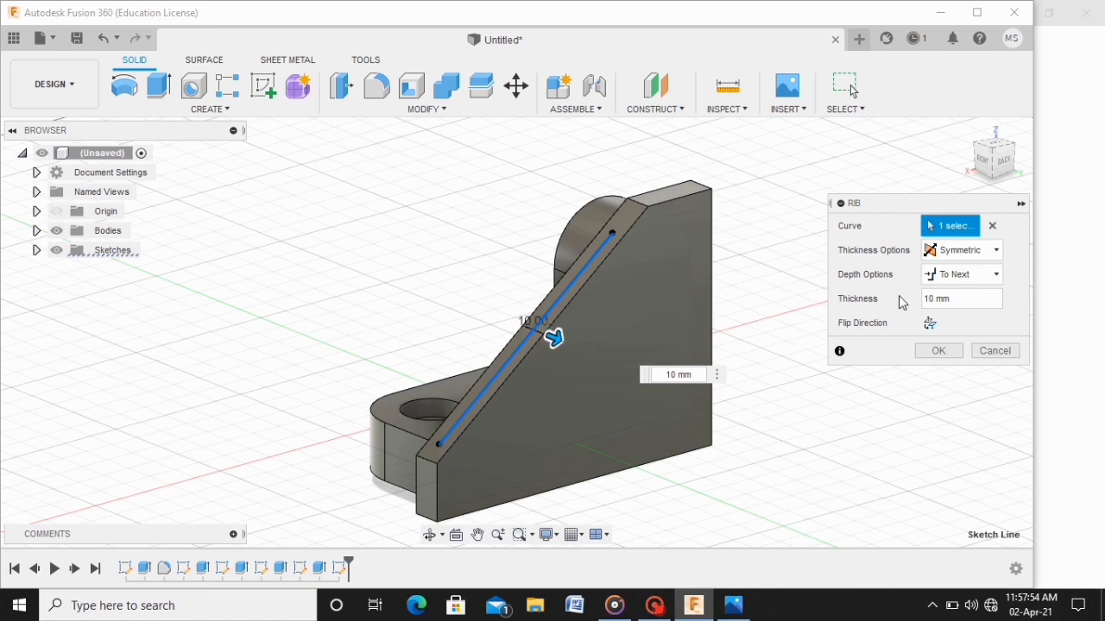
Step: Set the rib to To Next depth with one-direction thickness of -10 mm
left_click(957, 276)
left_click(955, 296)
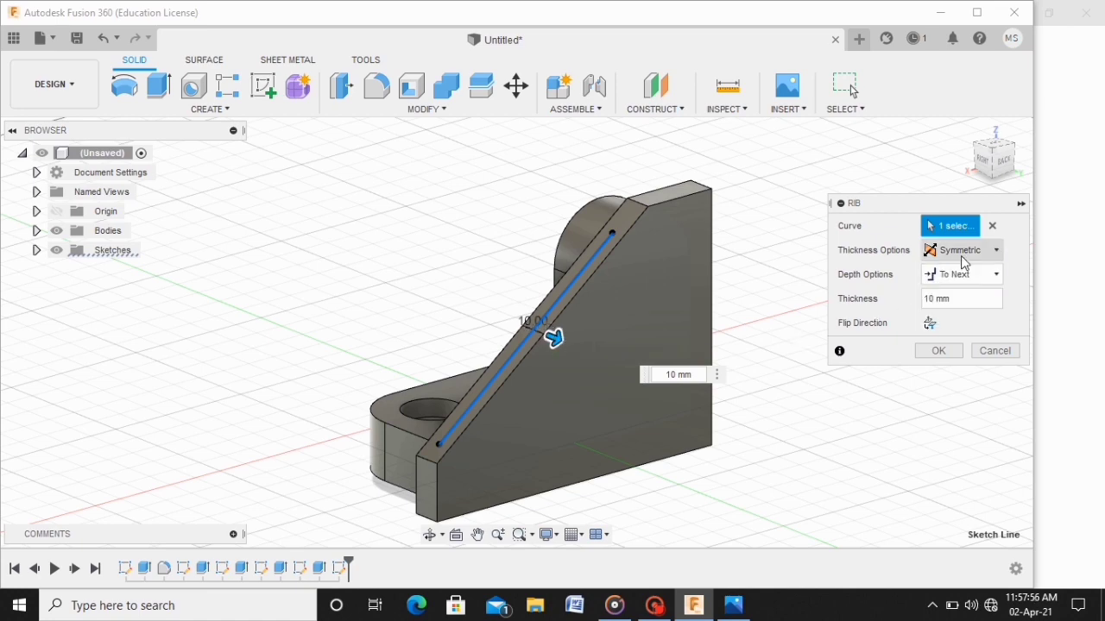
left_click(960, 250)
left_click(963, 289)
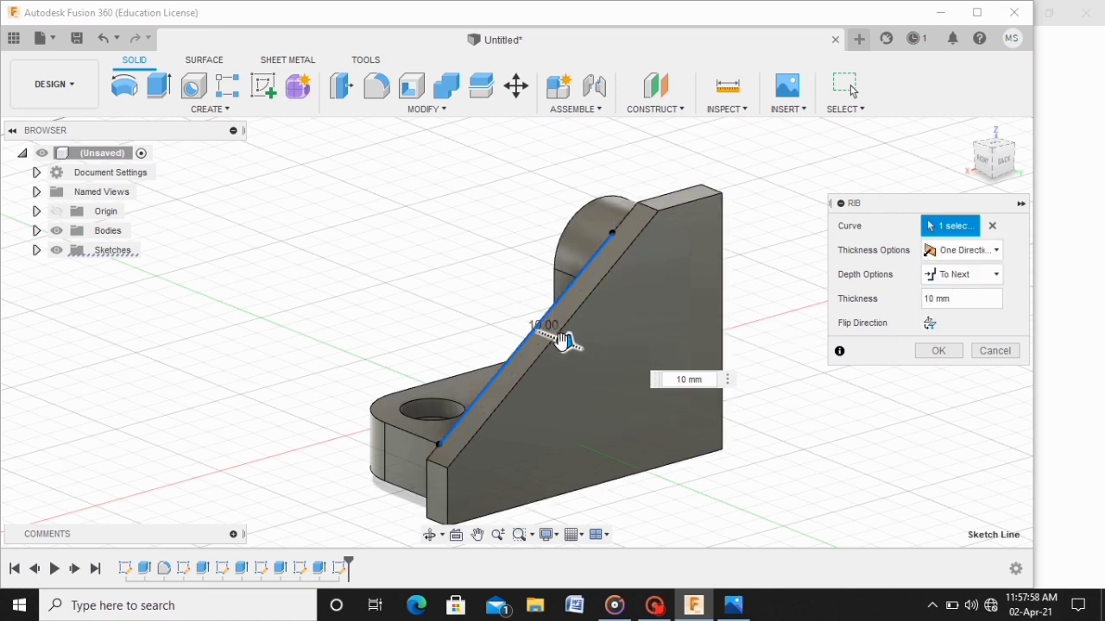
left_click(930, 300)
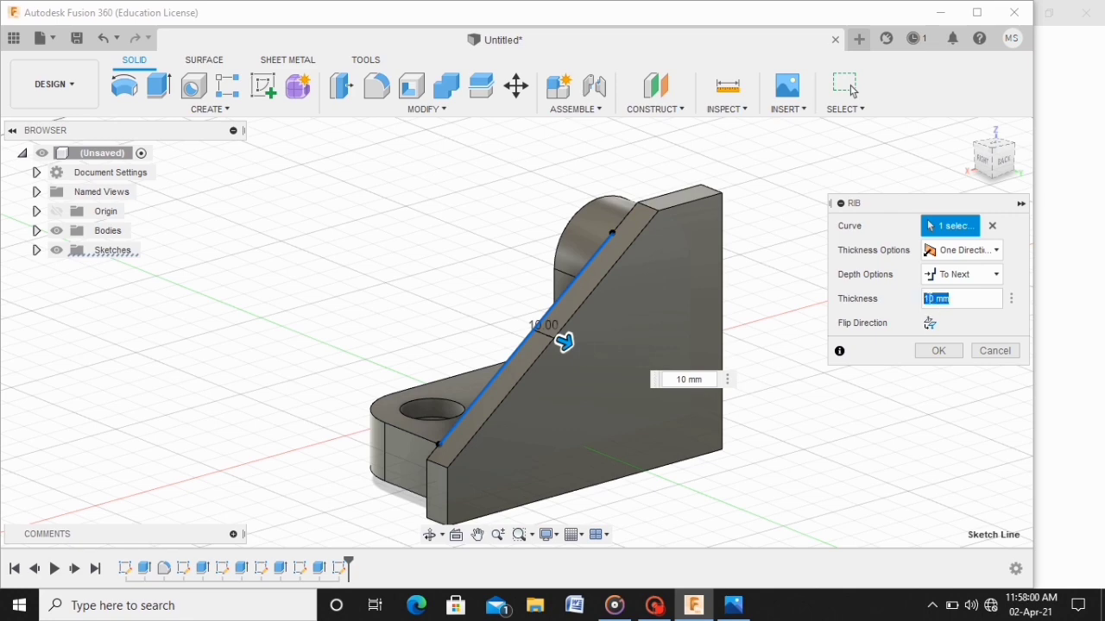
left_click(928, 298)
type("-")
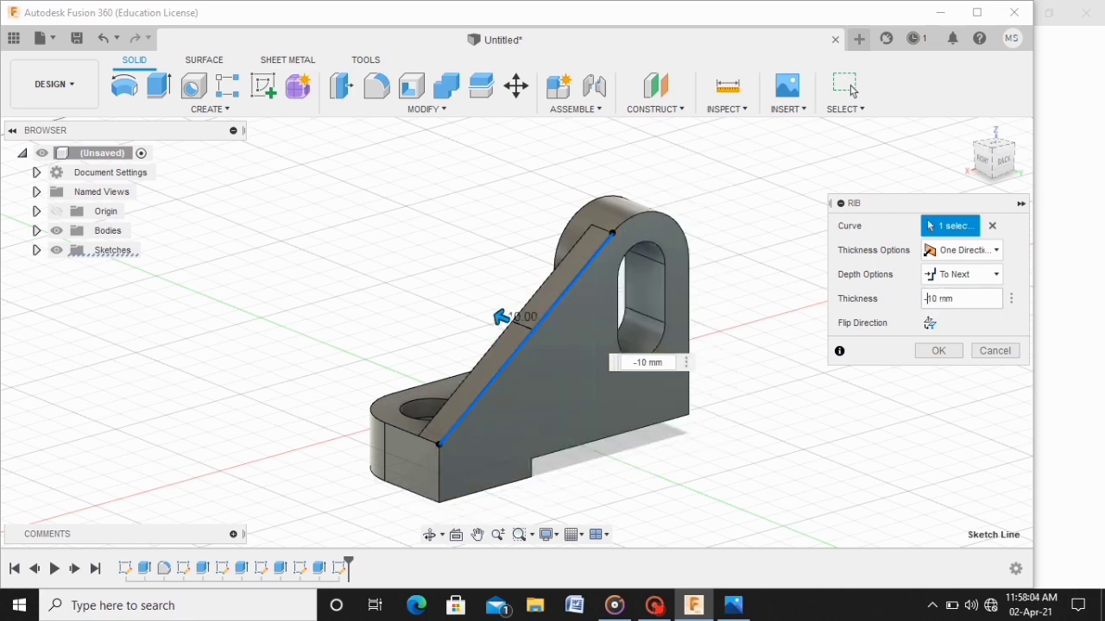
Step: Finish the rib, constrained-orbit the bracket to show its rib face and counterbored hole, then open command search
left_click(939, 353)
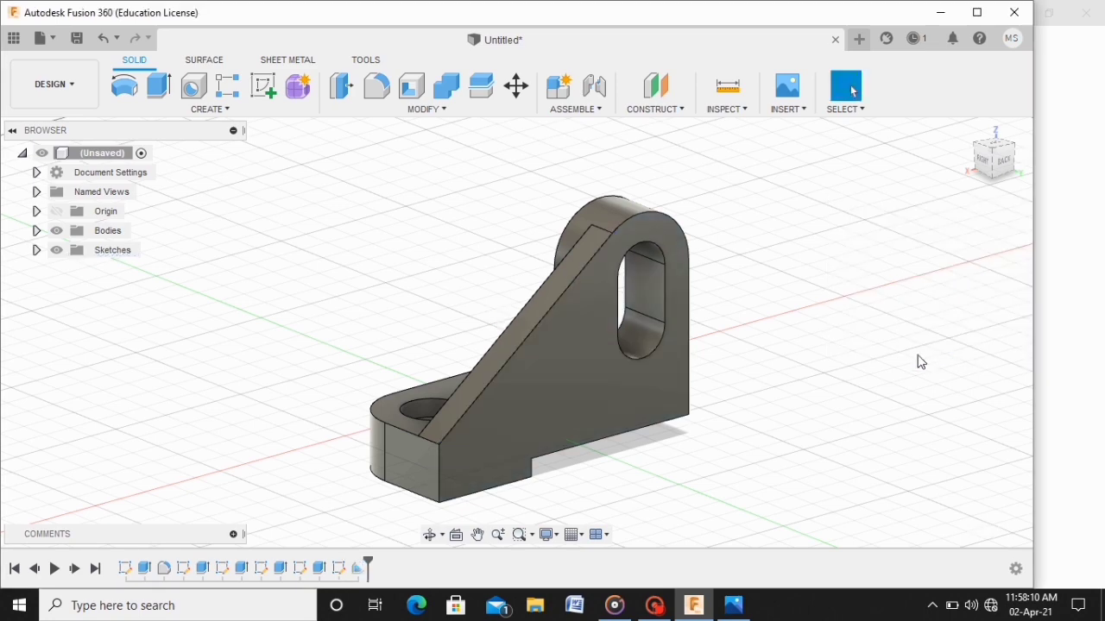
left_click(441, 535)
left_click(464, 557)
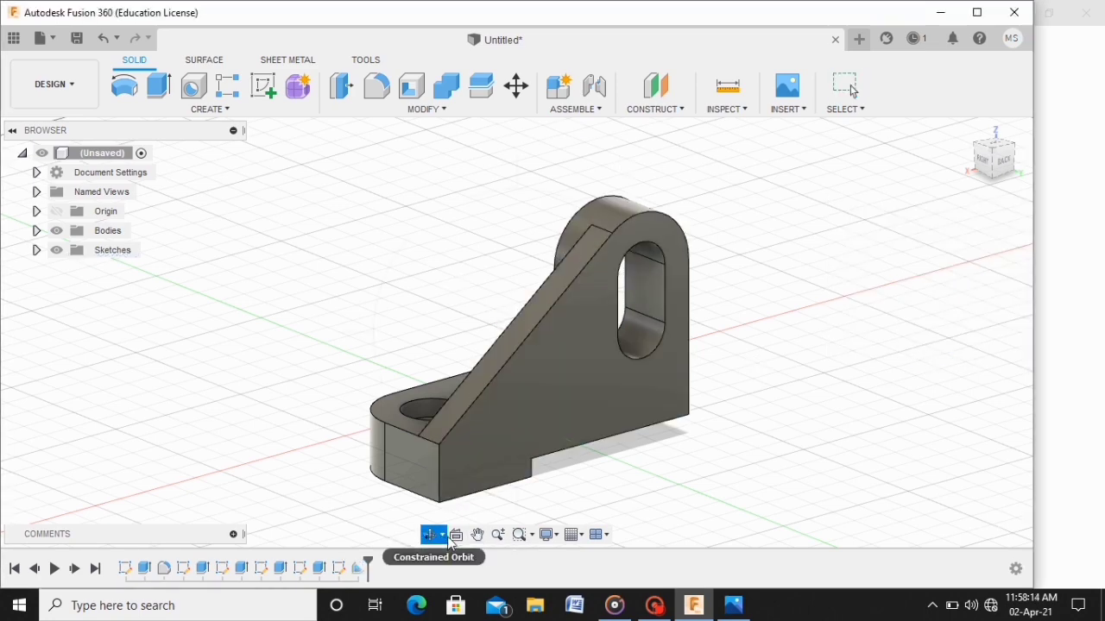
mouse_move(593, 361)
left_mouse_down()
mouse_move(728, 340)
mouse_move(757, 388)
mouse_move(763, 431)
mouse_move(768, 383)
left_mouse_up()
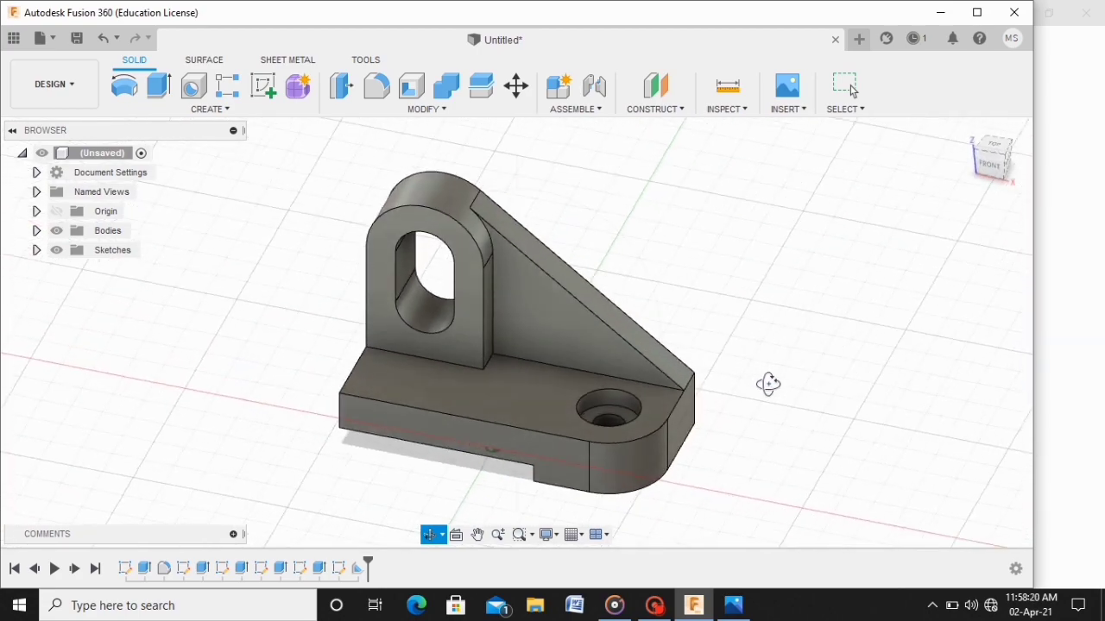
key("Escape")
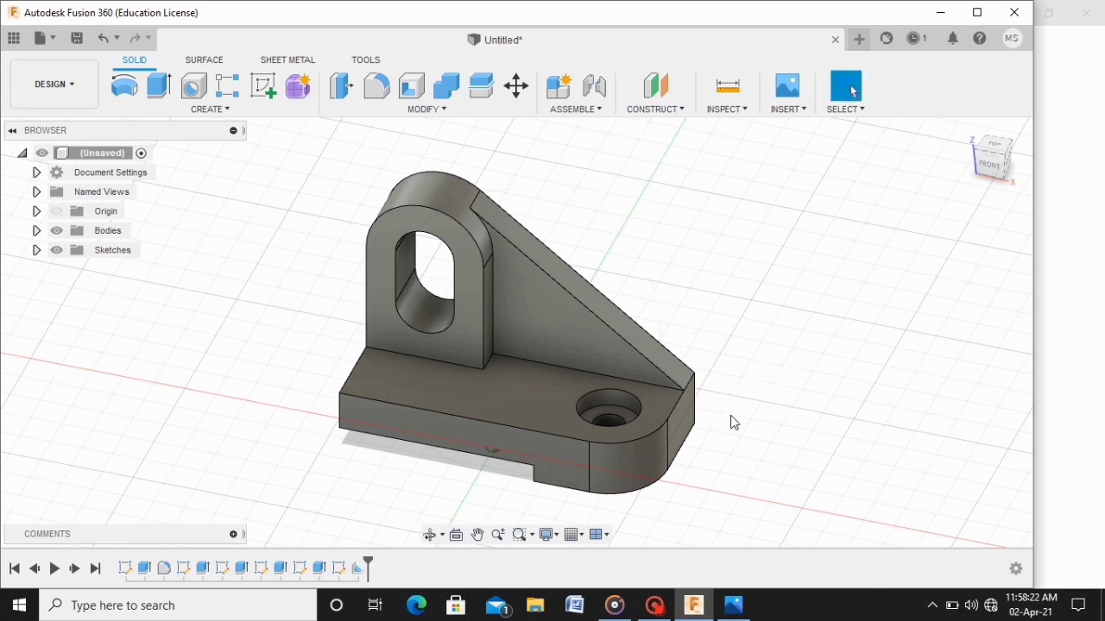
key("s")
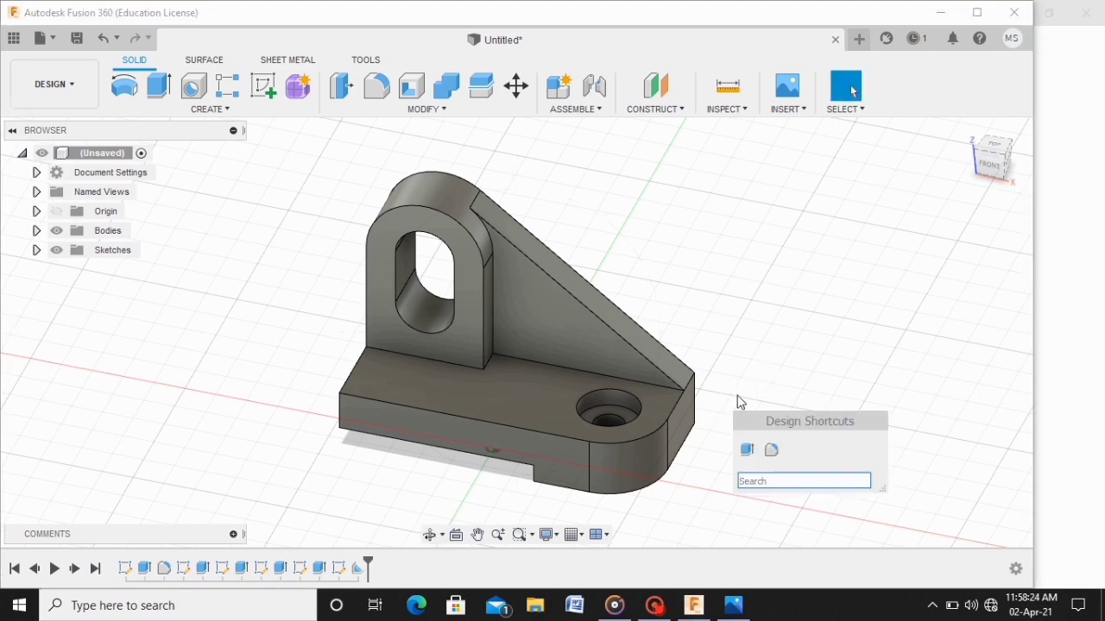
Step: Open the Appearance library and expand Paint > Metallic
left_click(812, 301)
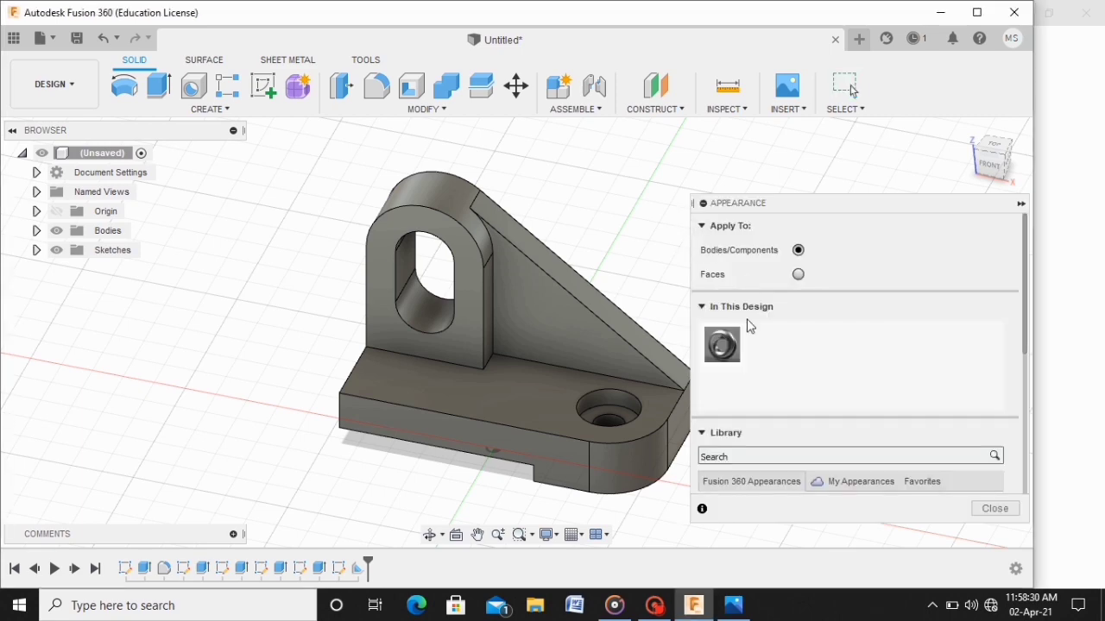
scroll(740, 369, "down", 1)
scroll(754, 384, "down", 3)
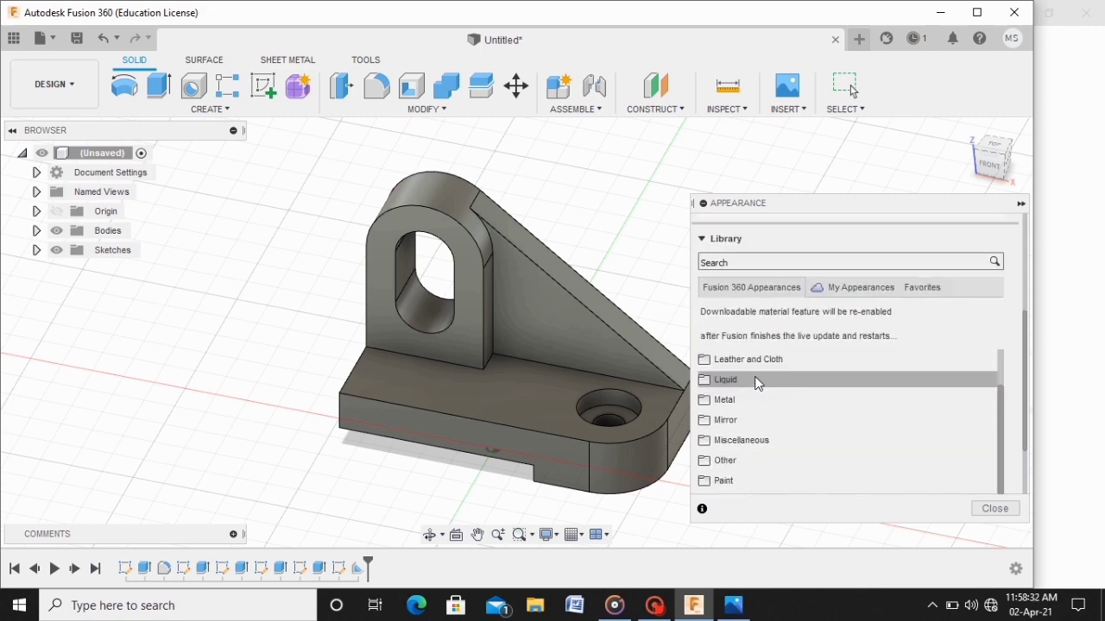
scroll(742, 397, "down", 2)
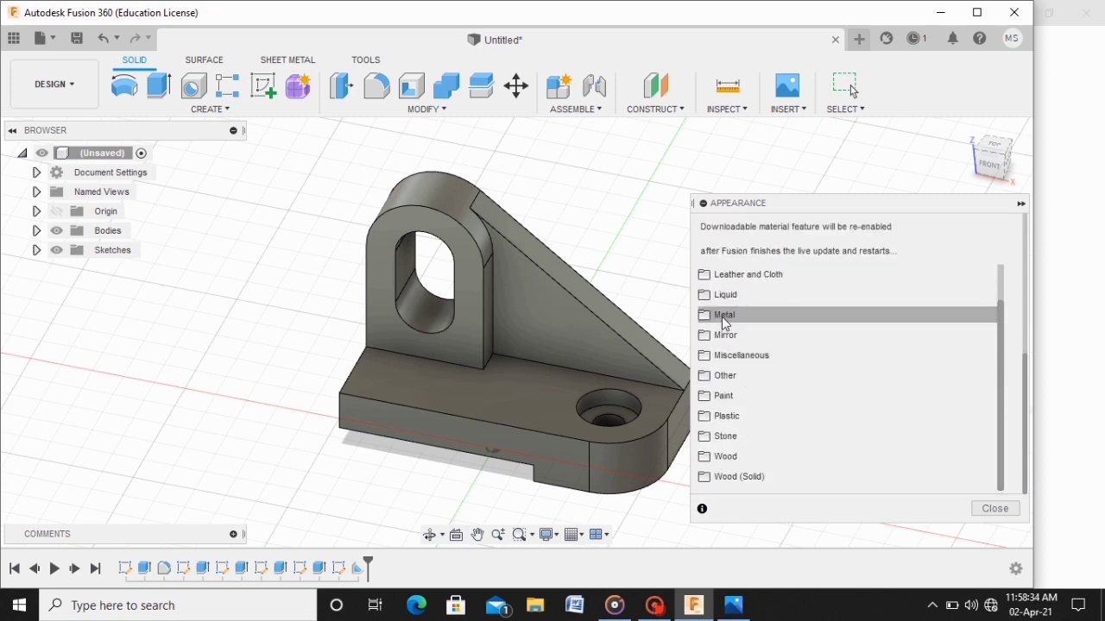
left_click(733, 394)
scroll(760, 429, "down", 2)
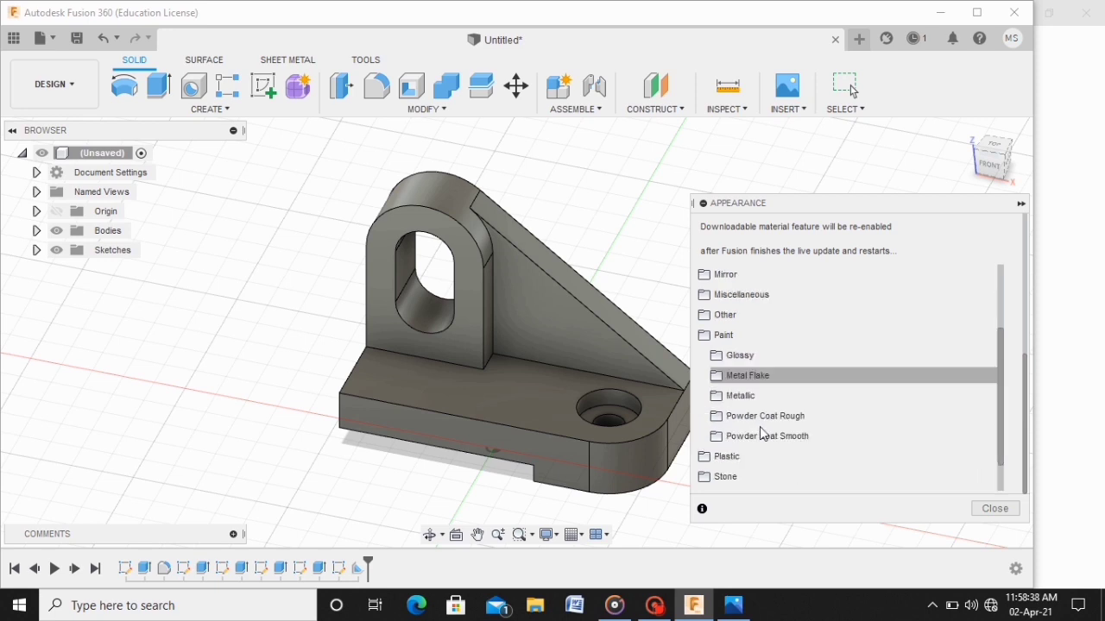
left_click(753, 381)
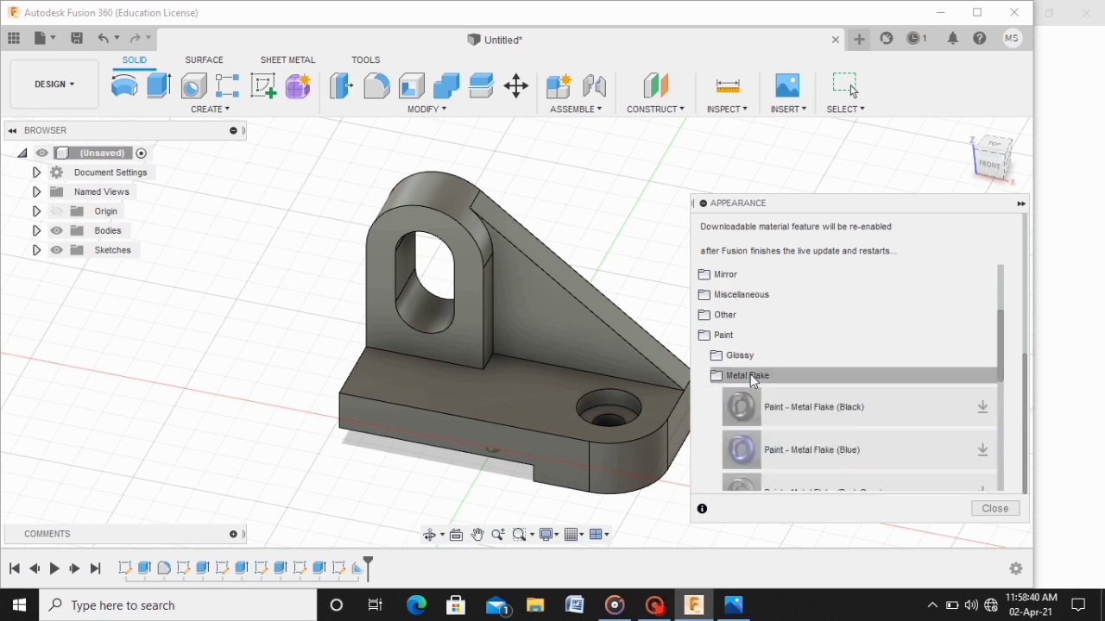
scroll(781, 428, "down", 2)
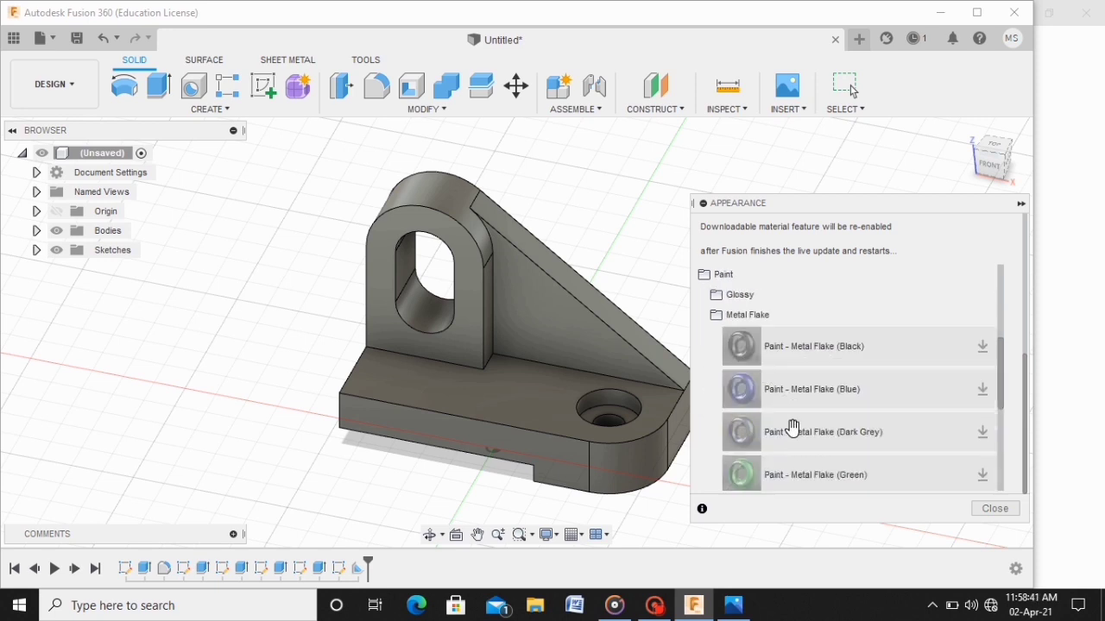
left_click(750, 318)
left_click(759, 357)
scroll(771, 380, "down", 8)
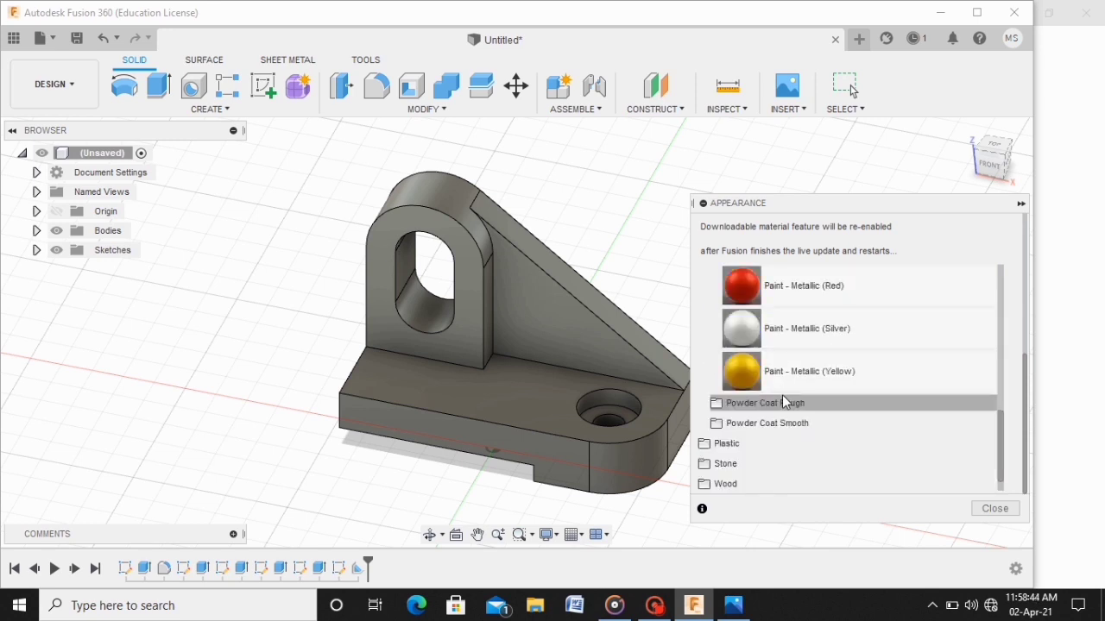
scroll(785, 384, "up", 3)
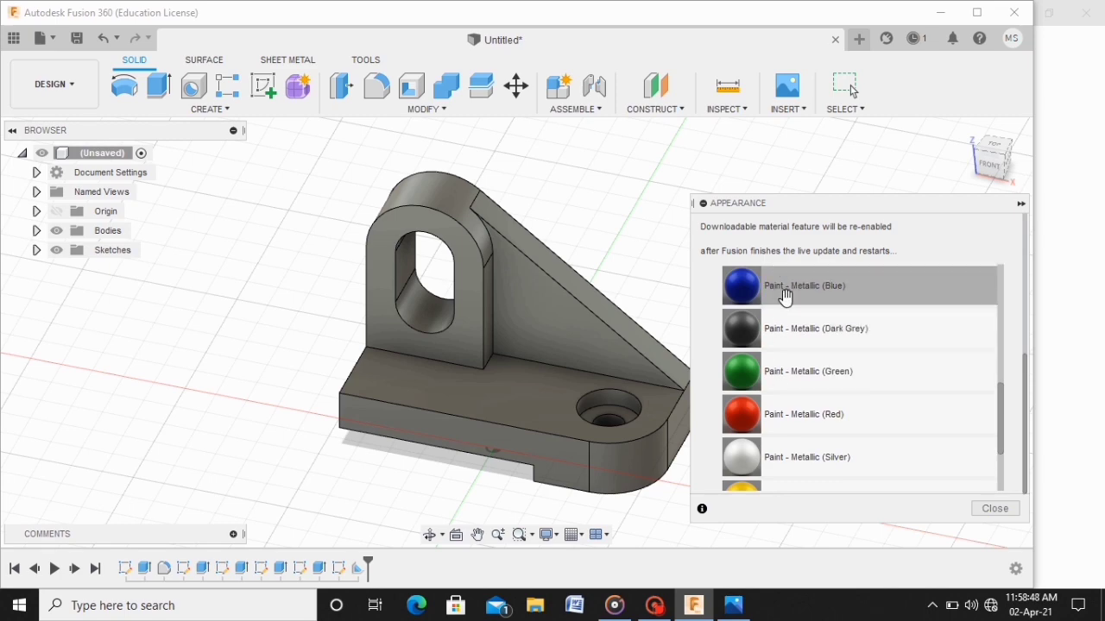
Step: Try blue, red, silver and black metallic paints on the bracket, finishing with Paint - Metallic (Red)
left_click_drag(784, 293, 567, 315)
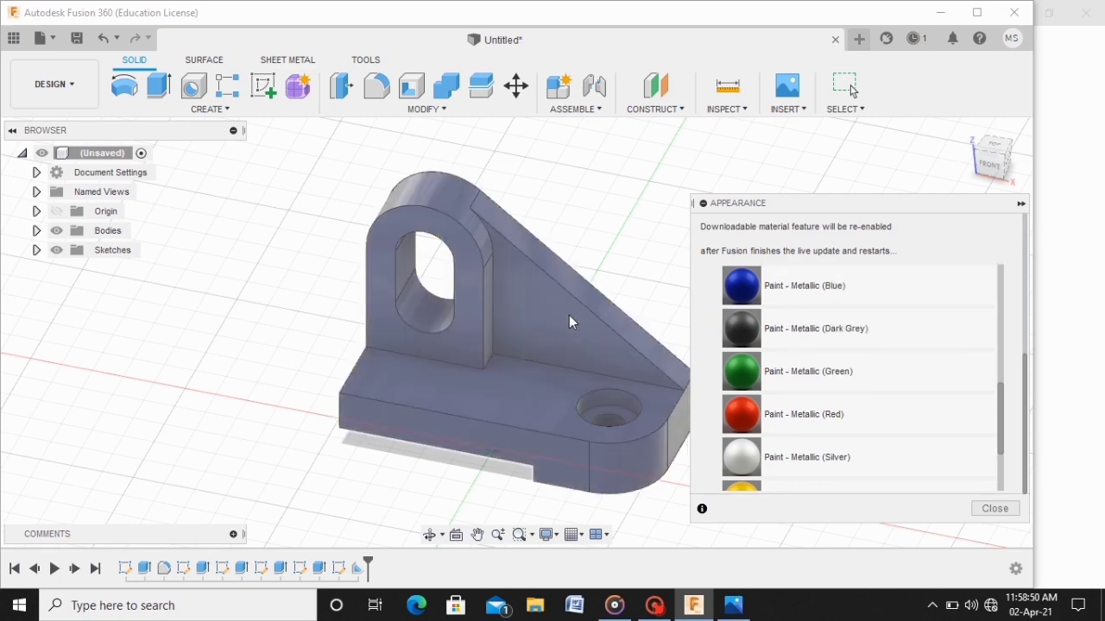
mouse_move(807, 419)
left_mouse_down()
mouse_move(591, 377)
mouse_move(601, 374)
left_mouse_up()
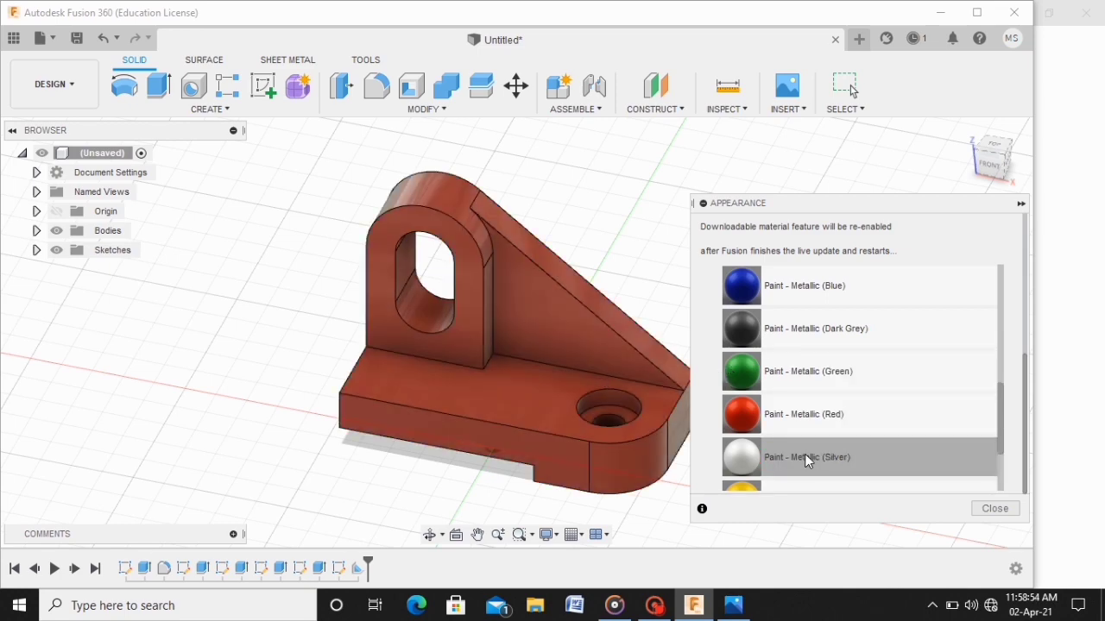
scroll(802, 454, "down", 3)
left_click_drag(774, 337, 586, 343)
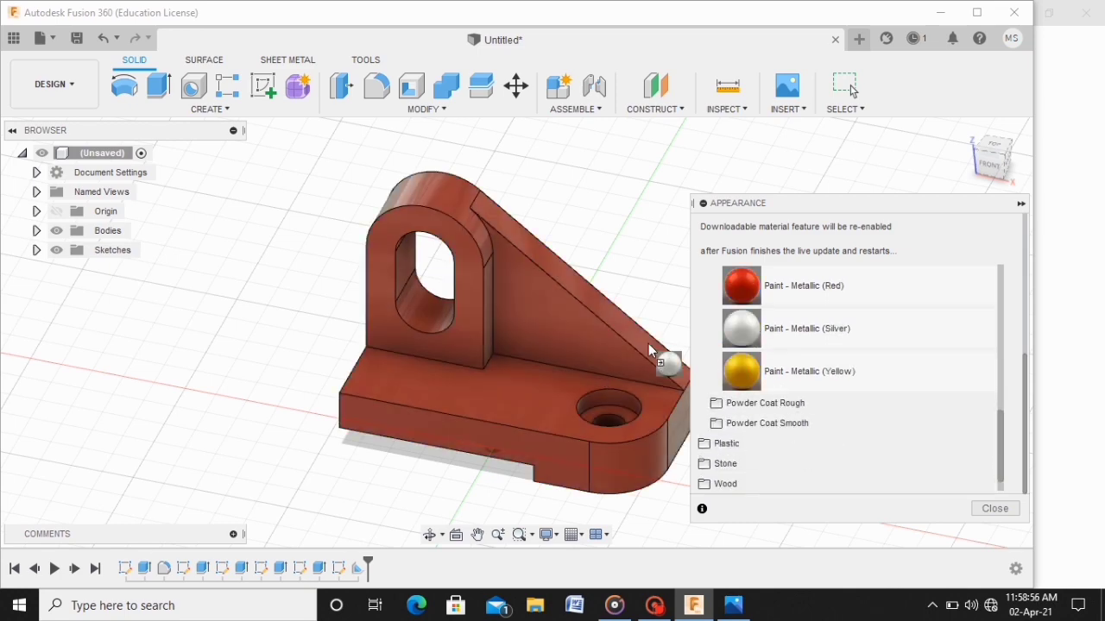
scroll(785, 367, "up", 3)
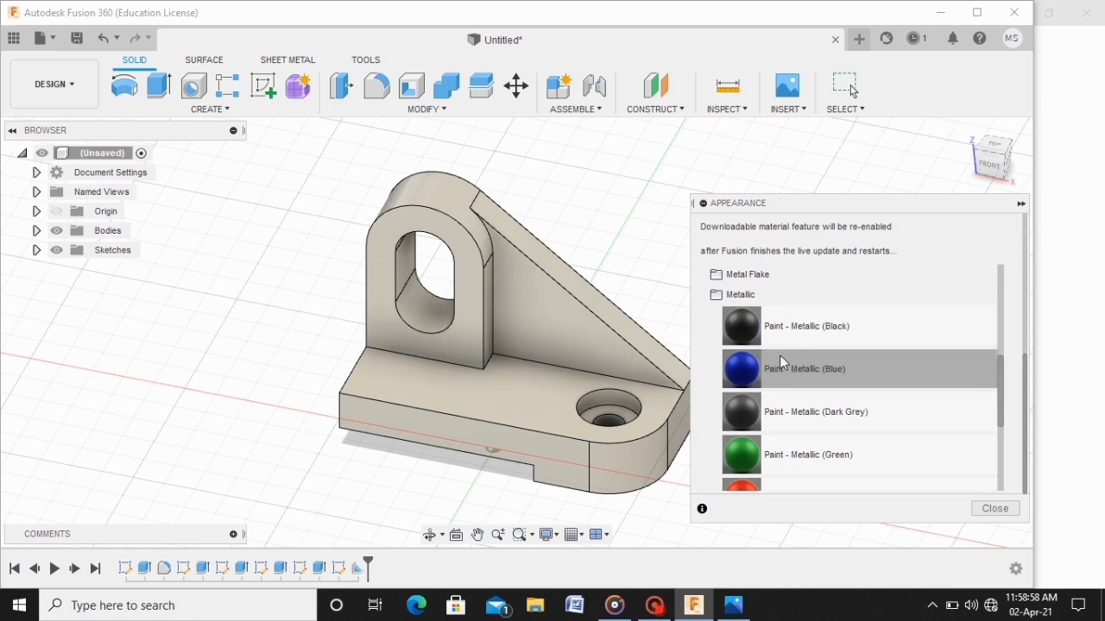
left_click_drag(753, 339, 540, 322)
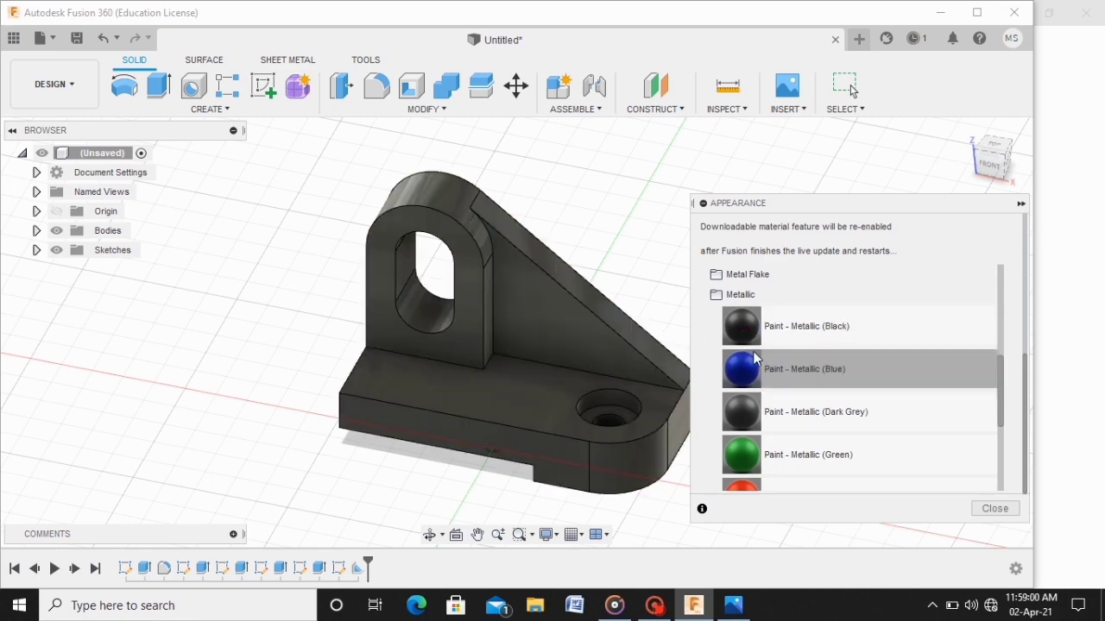
scroll(770, 448, "down", 2)
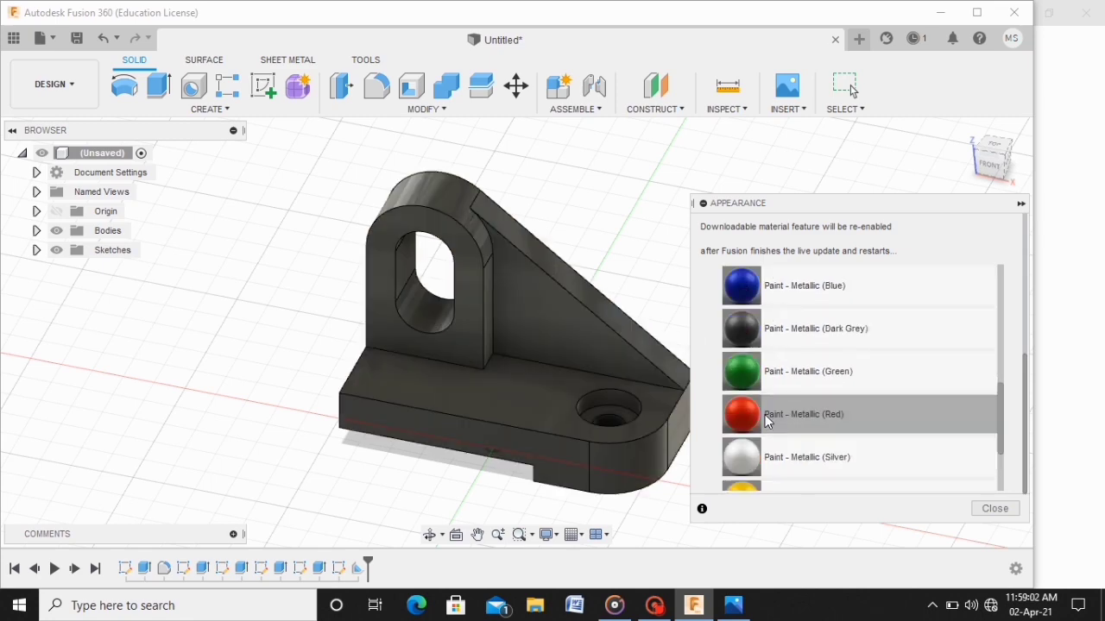
left_click_drag(770, 414, 523, 377)
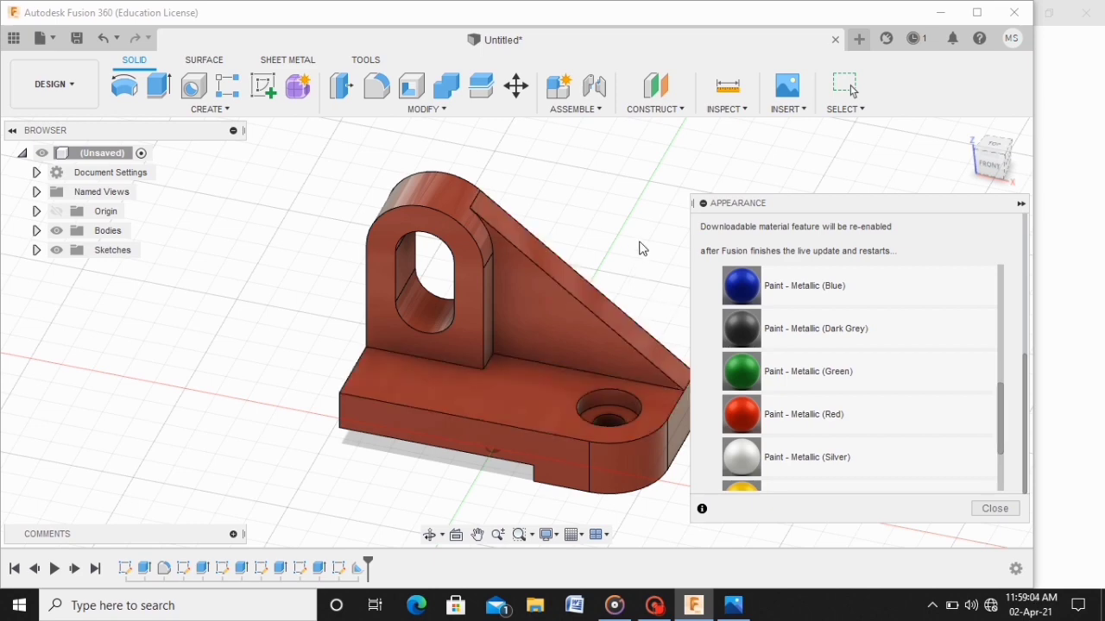